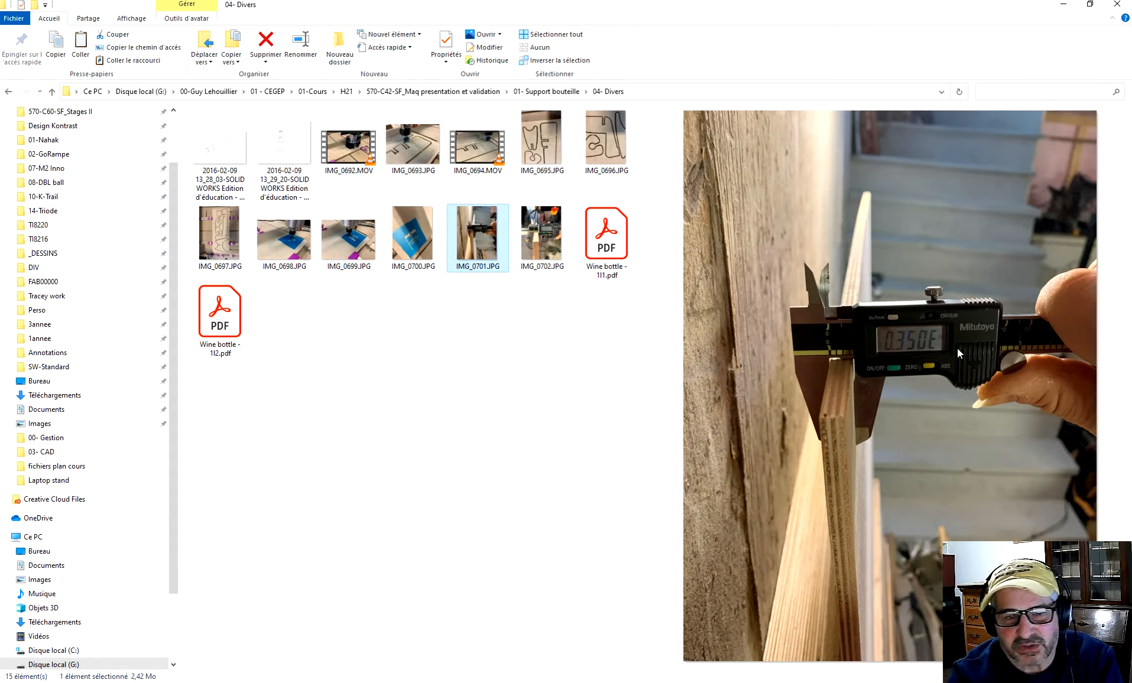
View the caliper photos IMG_0702.JPG and IMG_0701.JPG, then switch to the gl-VIN-p100 part in SOLIDWORKS.
left_click(548, 242)
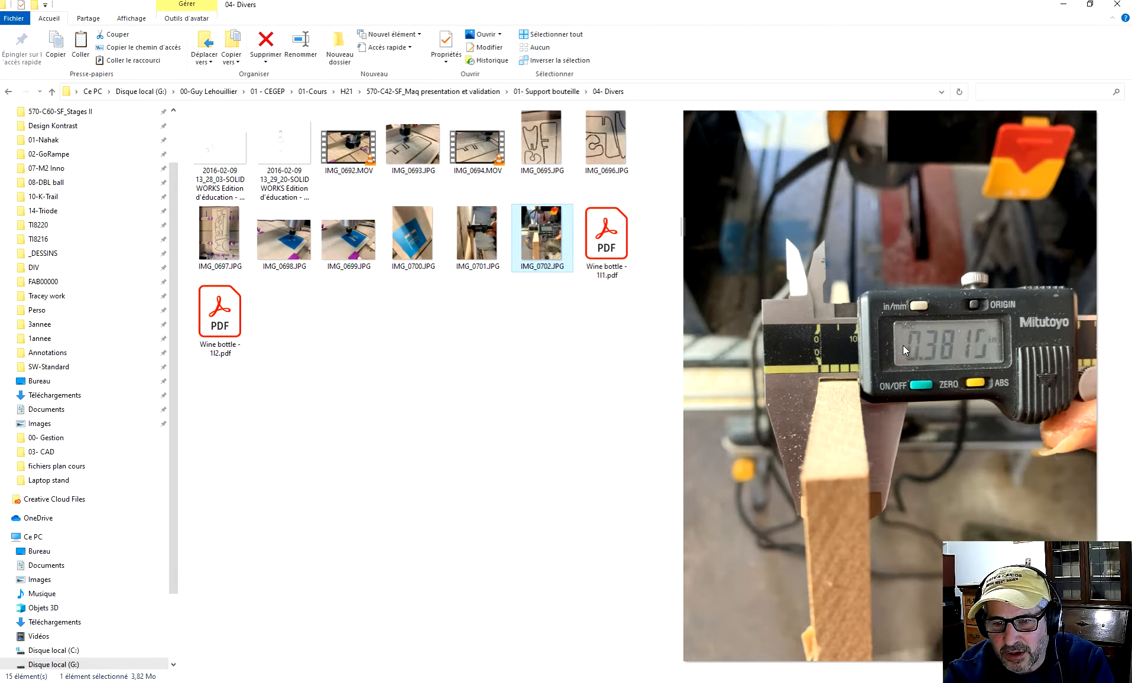
left_click(480, 234)
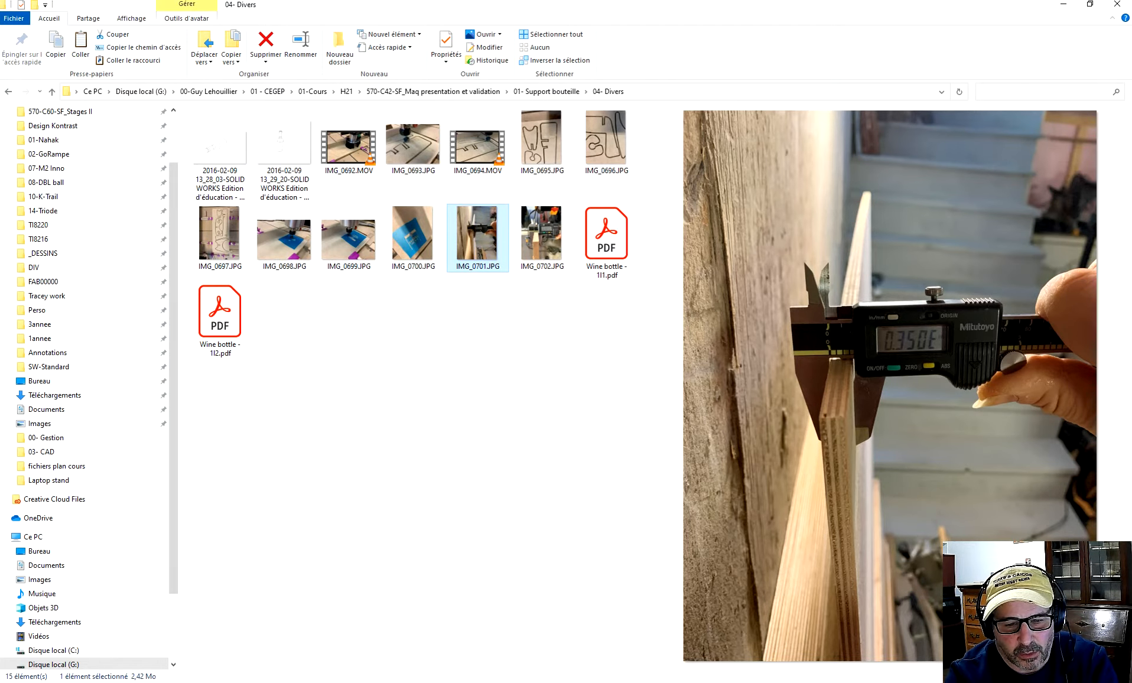
left_click(555, 656)
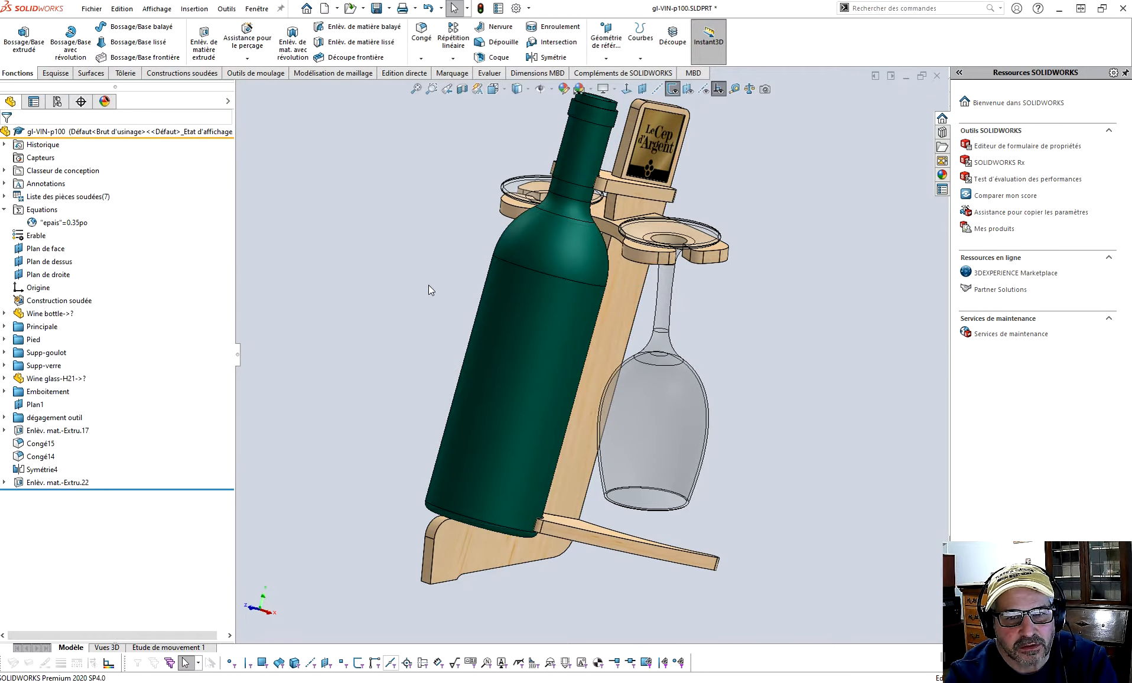
Set the global variable "epais" to .5po in the equations manager and apply it to the model.
middle_click_drag(631, 346, 636, 356)
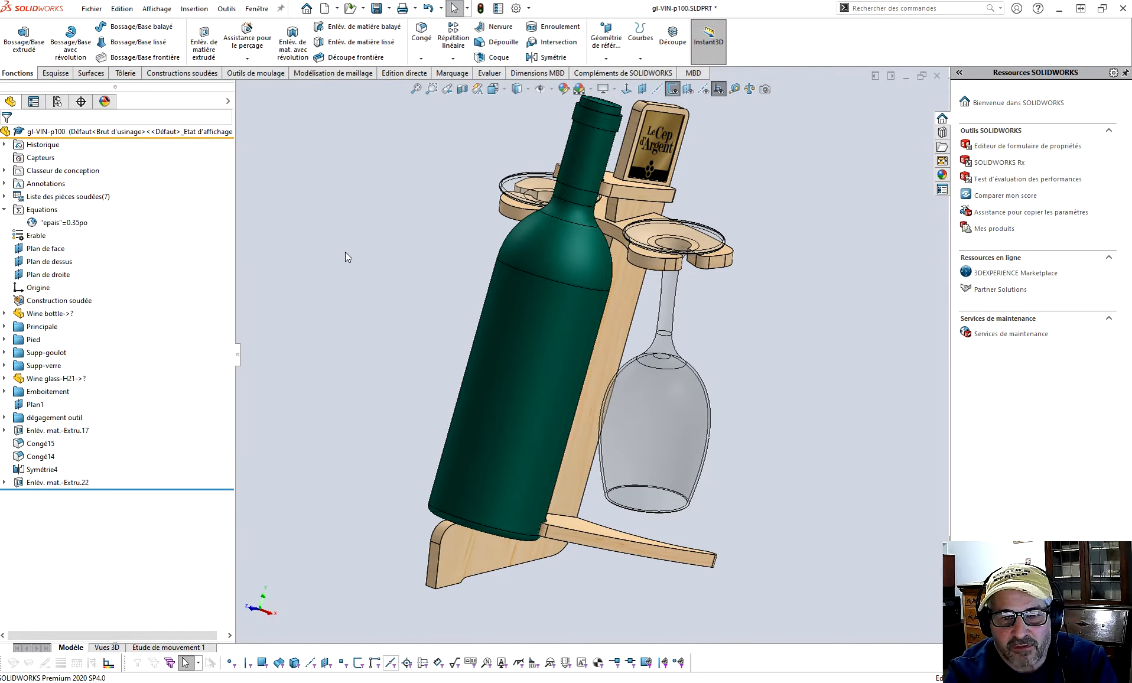
left_click(66, 223)
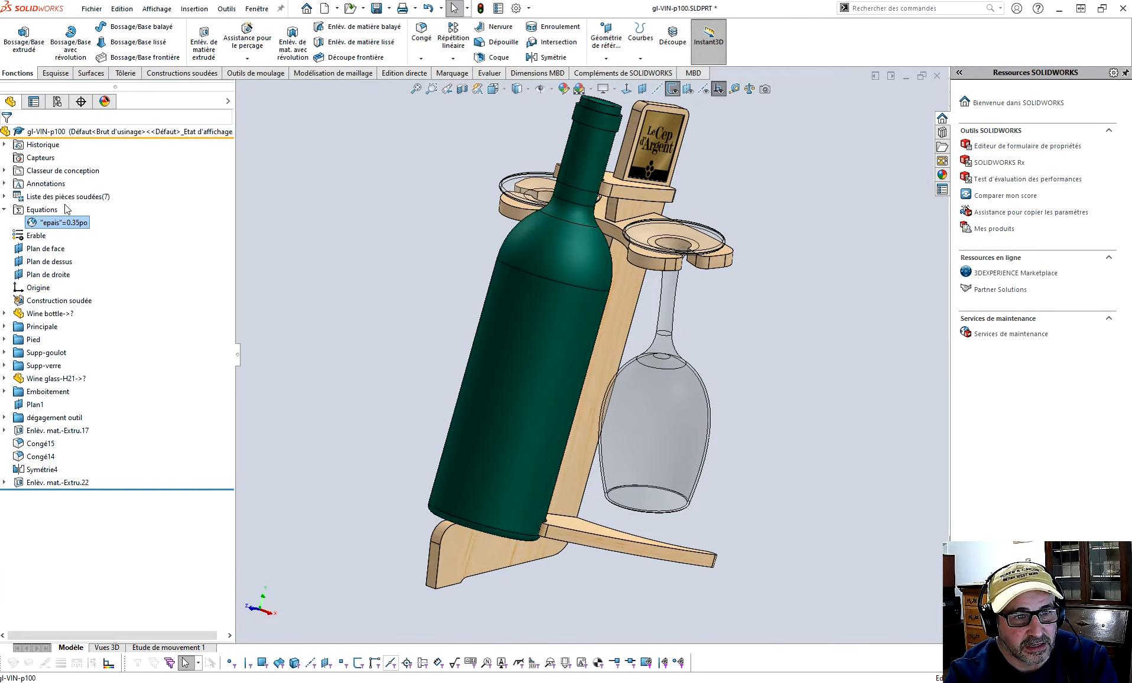
right_click(39, 212)
left_click(89, 221)
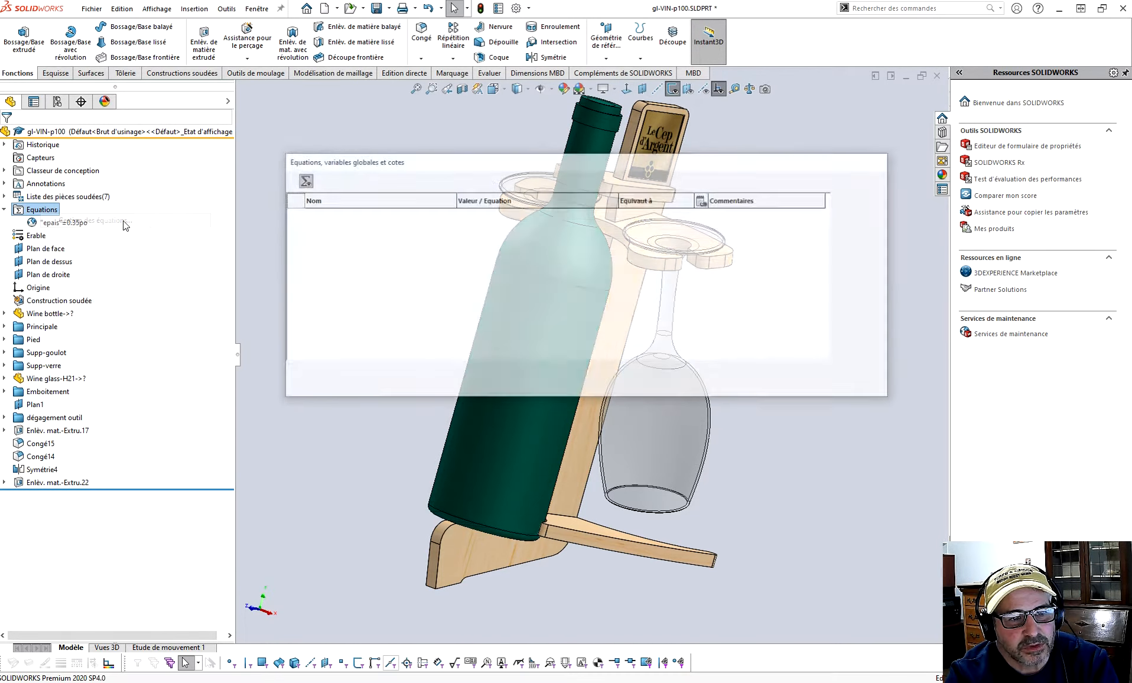
left_click(476, 225)
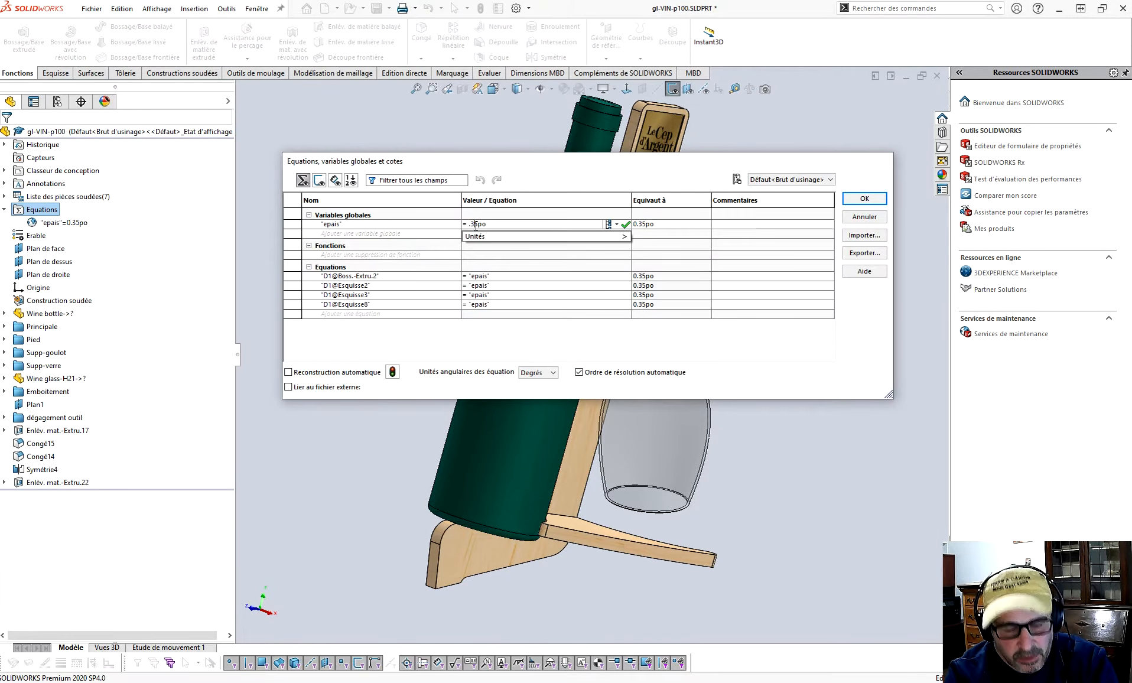
key("BackSpace")
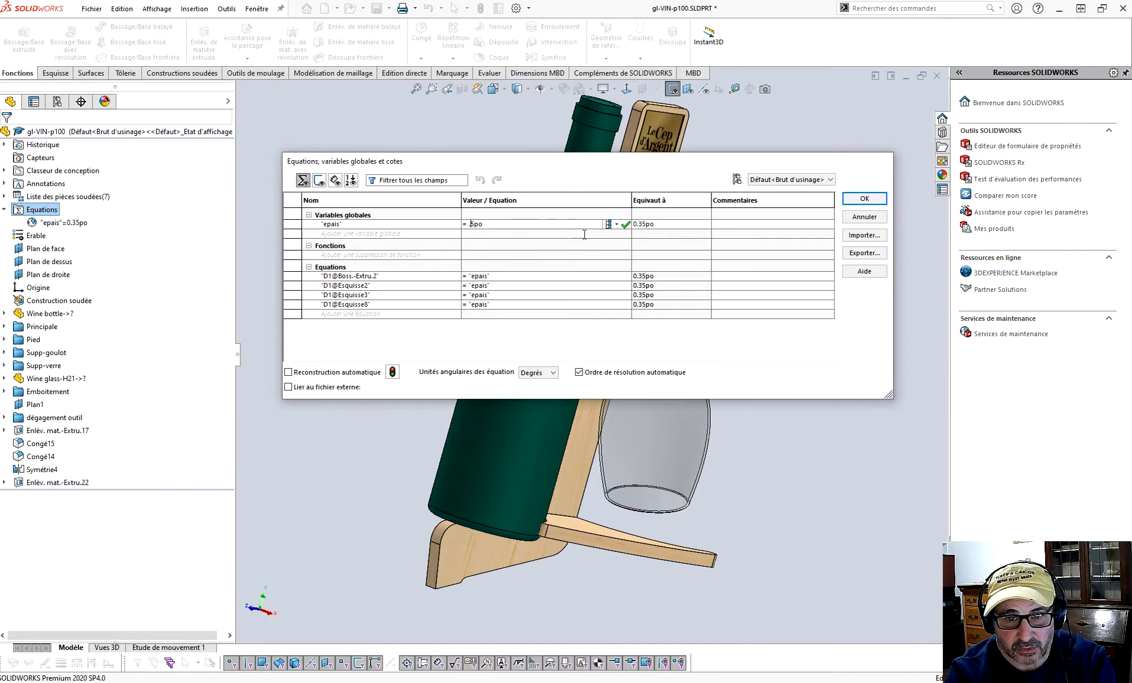
left_click(865, 200)
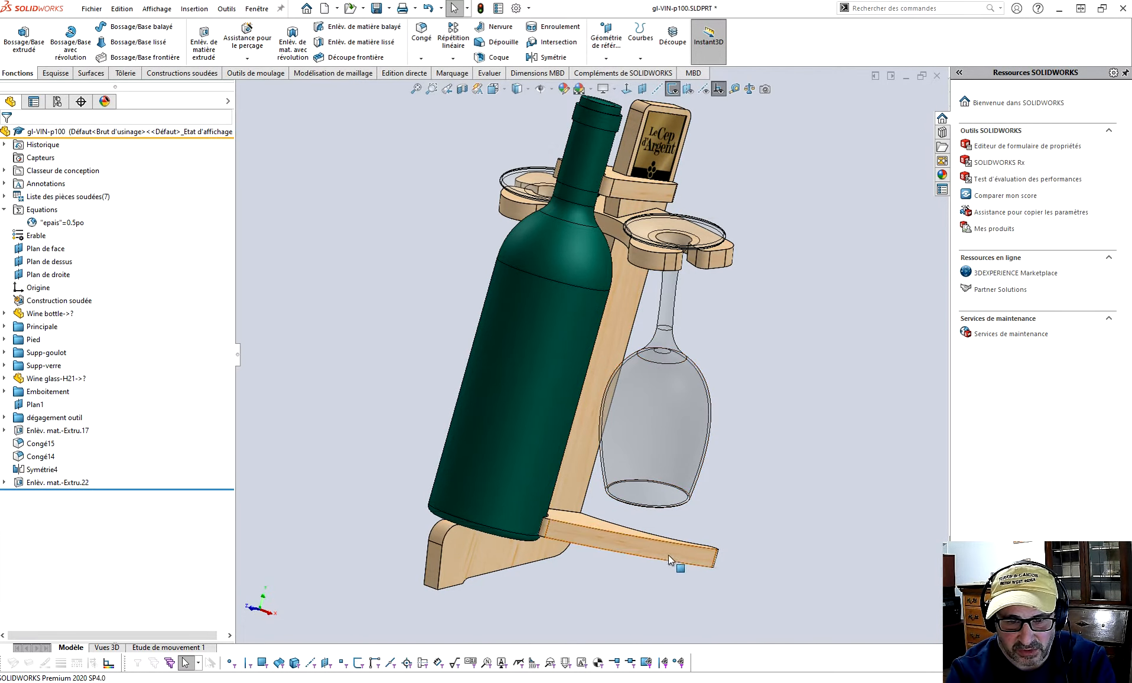
Activate the display state Etat d'affichage-2 to show the wooden stand without the bottle and glasses.
middle_click_drag(525, 575, 559, 502)
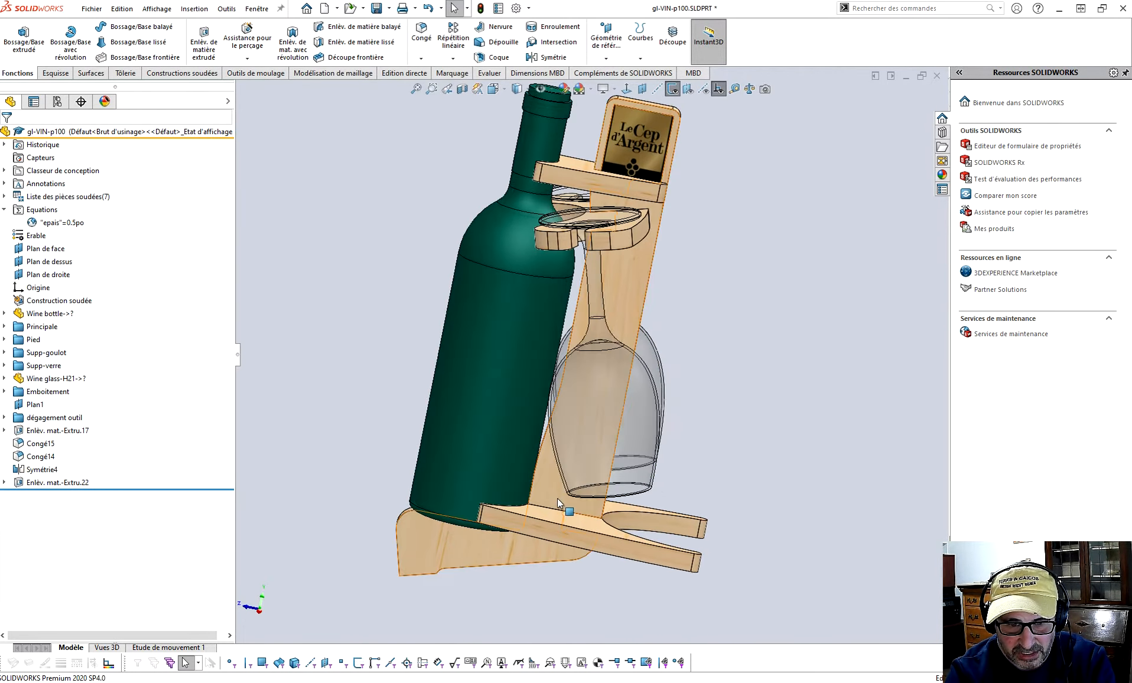
left_click(559, 502)
middle_click_drag(712, 492, 794, 516)
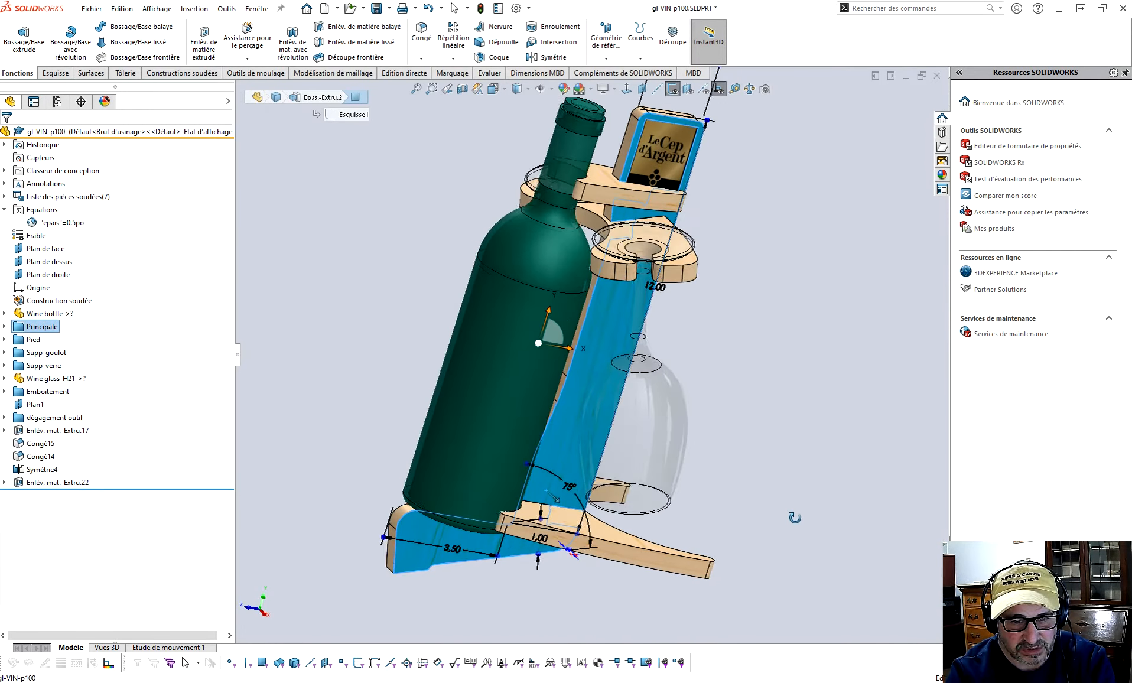
left_click(793, 516)
left_click(57, 101)
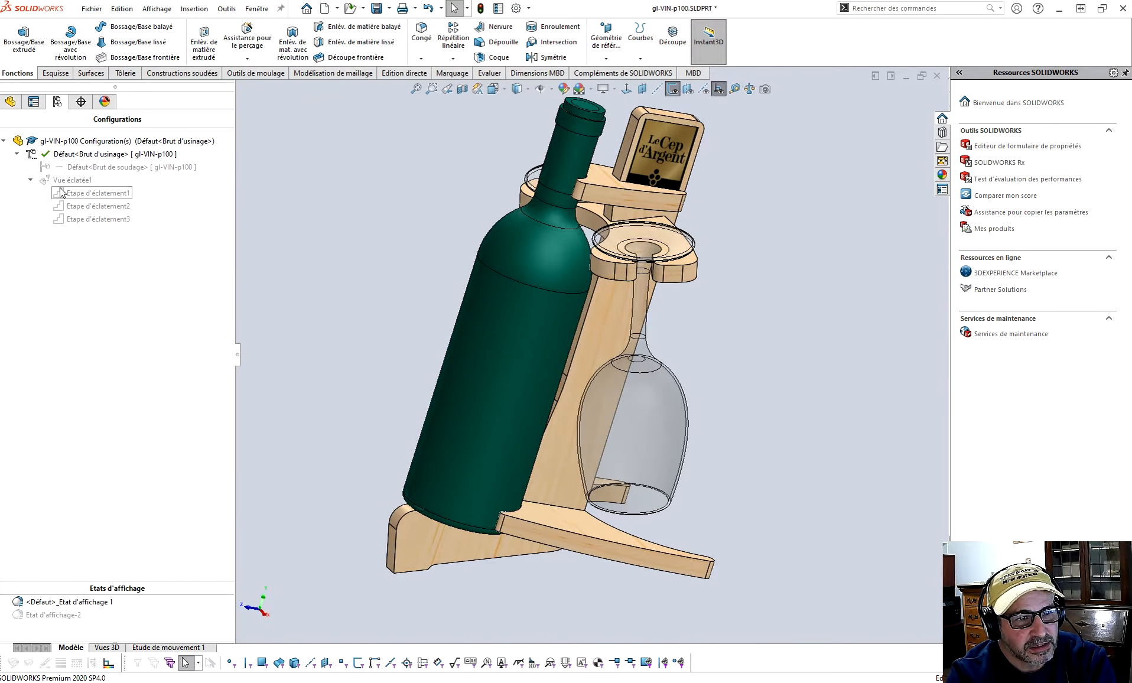
double_click(62, 615)
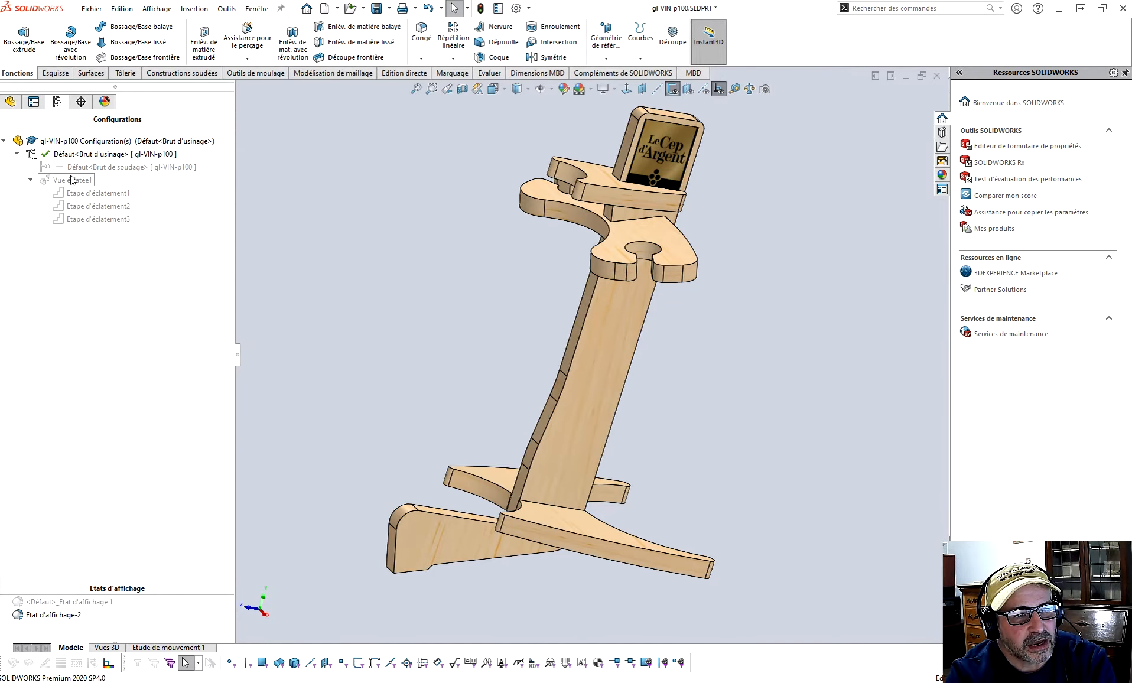
Explode the stand with Vue éclatée1 to examine its interlocking notches, and collapse it again.
right_click(72, 179)
left_click(95, 185)
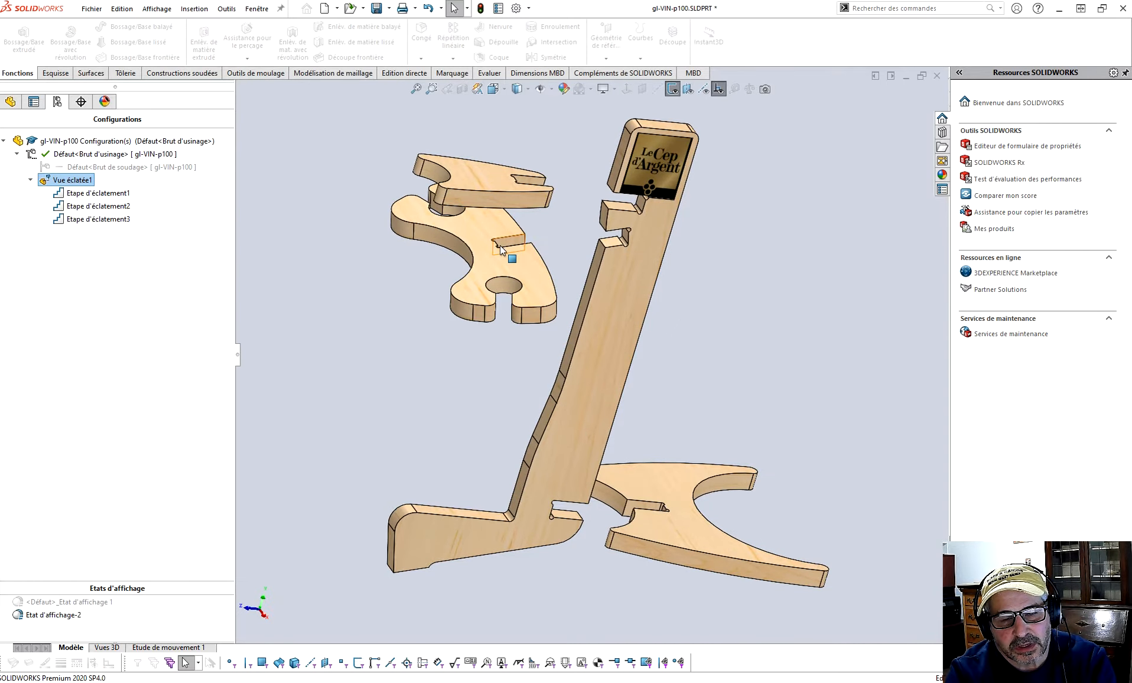
mouse_move(610, 241)
middle_mouse_down()
mouse_move(633, 258)
mouse_move(638, 211)
mouse_move(616, 246)
middle_mouse_up()
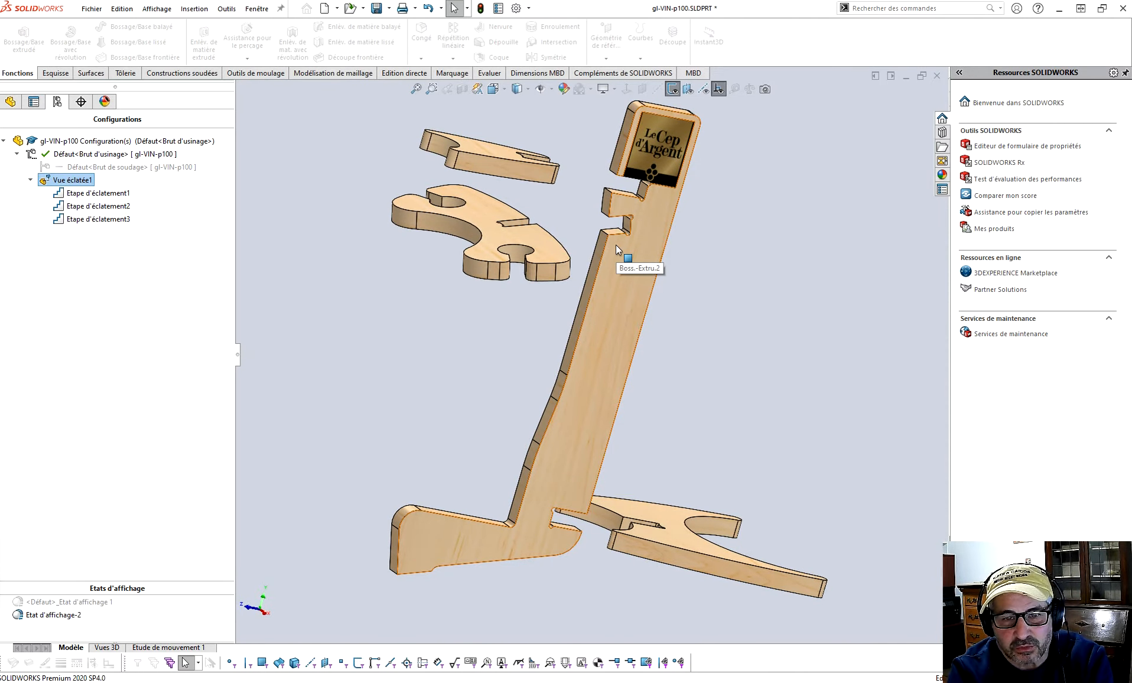
middle_click_drag(755, 296, 752, 299)
right_click(65, 179)
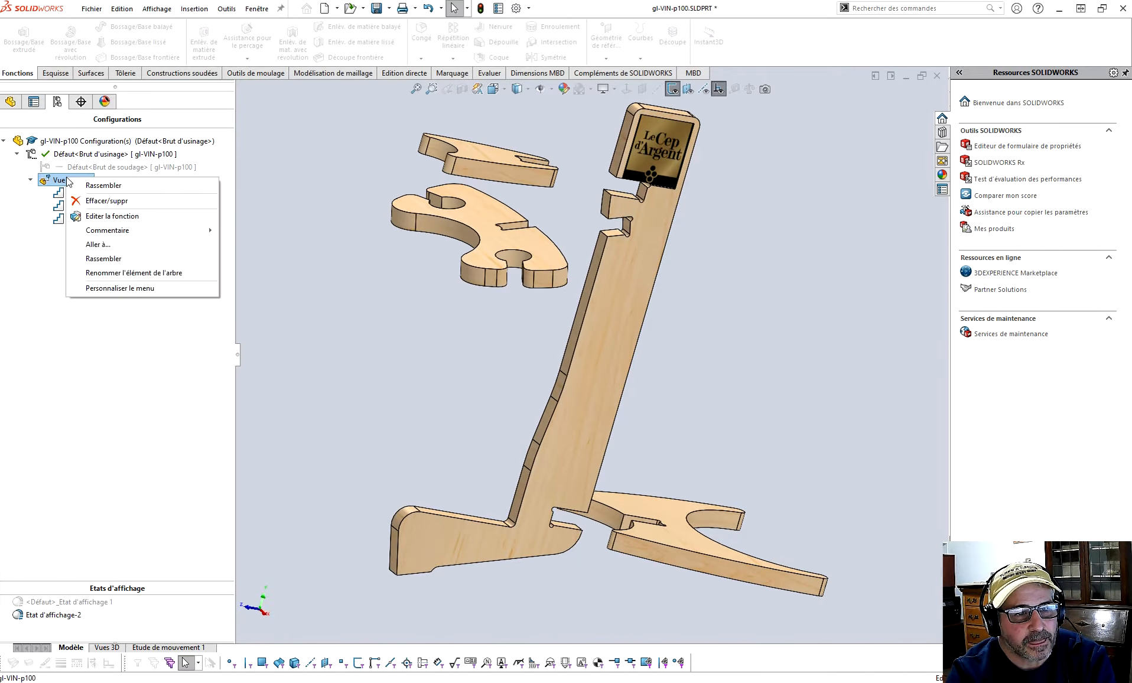
left_click(115, 188)
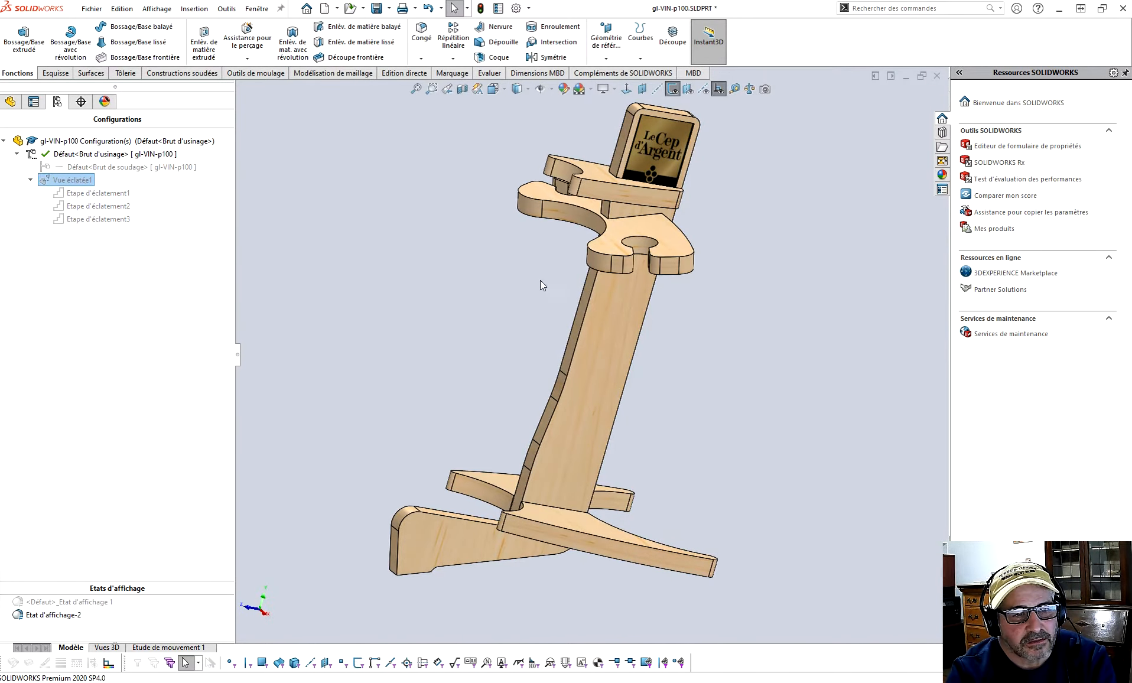
scroll(644, 237, "down", 5)
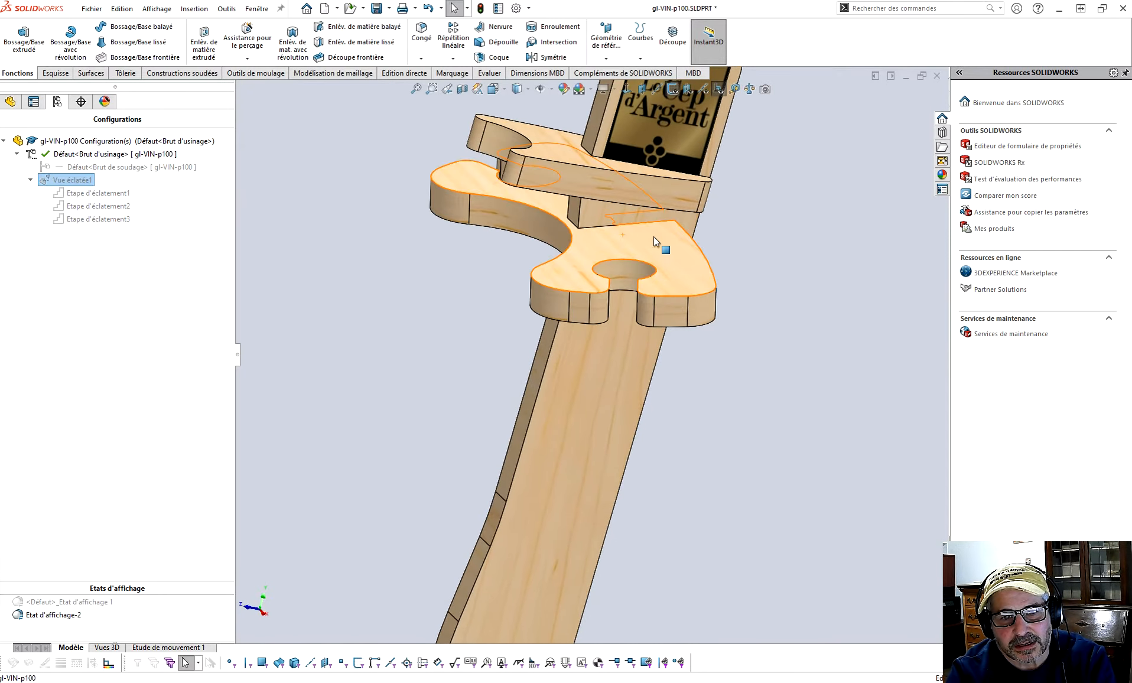
left_click_drag(665, 236, 764, 243)
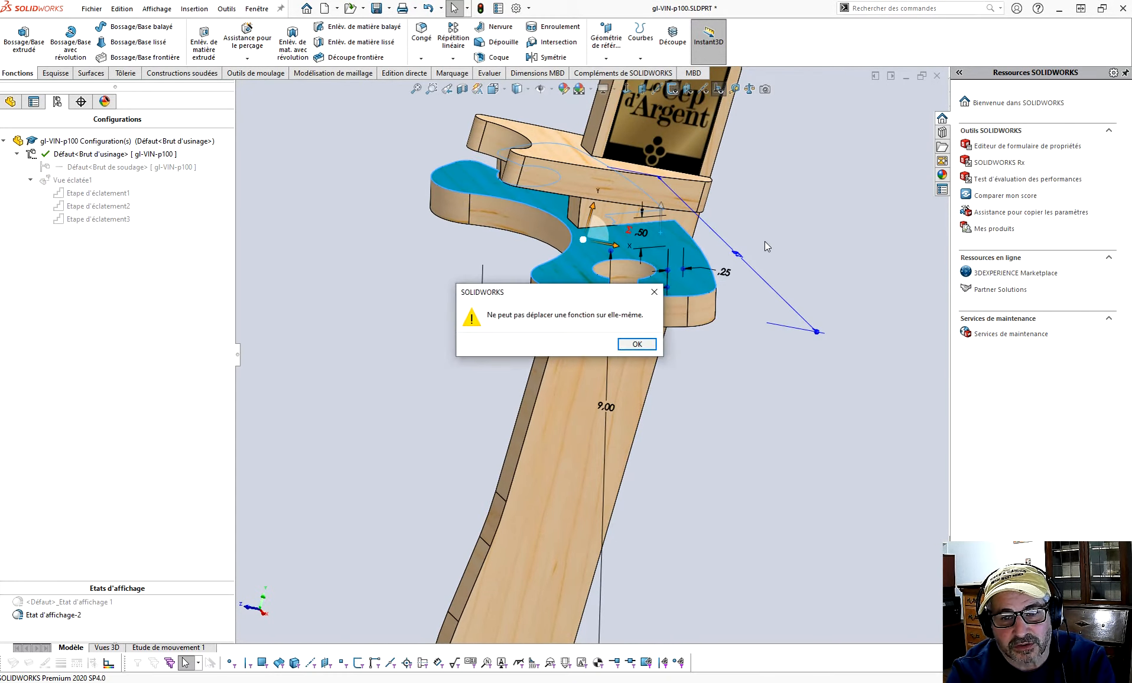
left_click(649, 343)
left_click(825, 229)
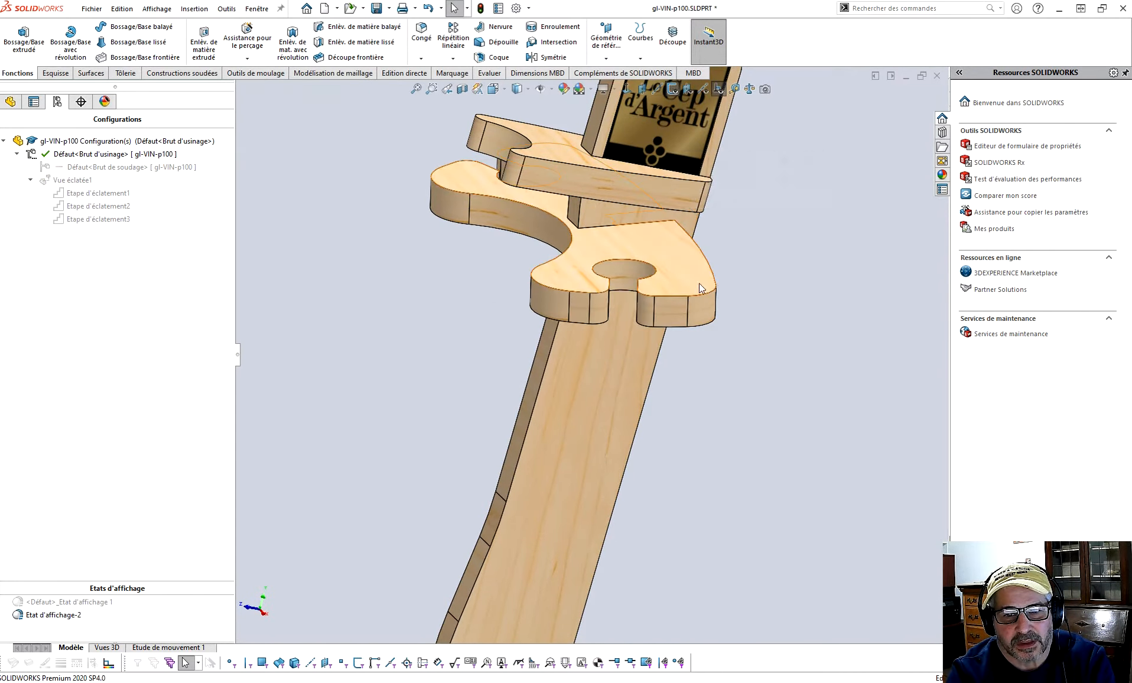
Set the global variable "epais" to .381po in the equations manager and apply it to the model.
left_click(10, 101)
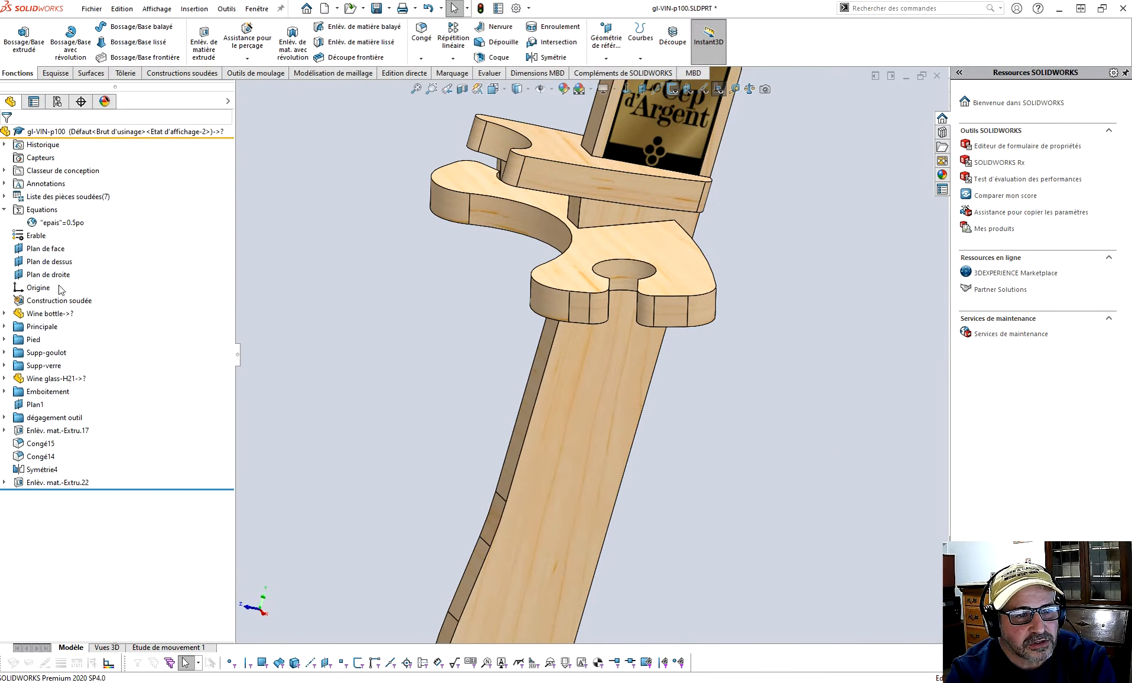
left_click(66, 222)
right_click(66, 222)
left_click(95, 228)
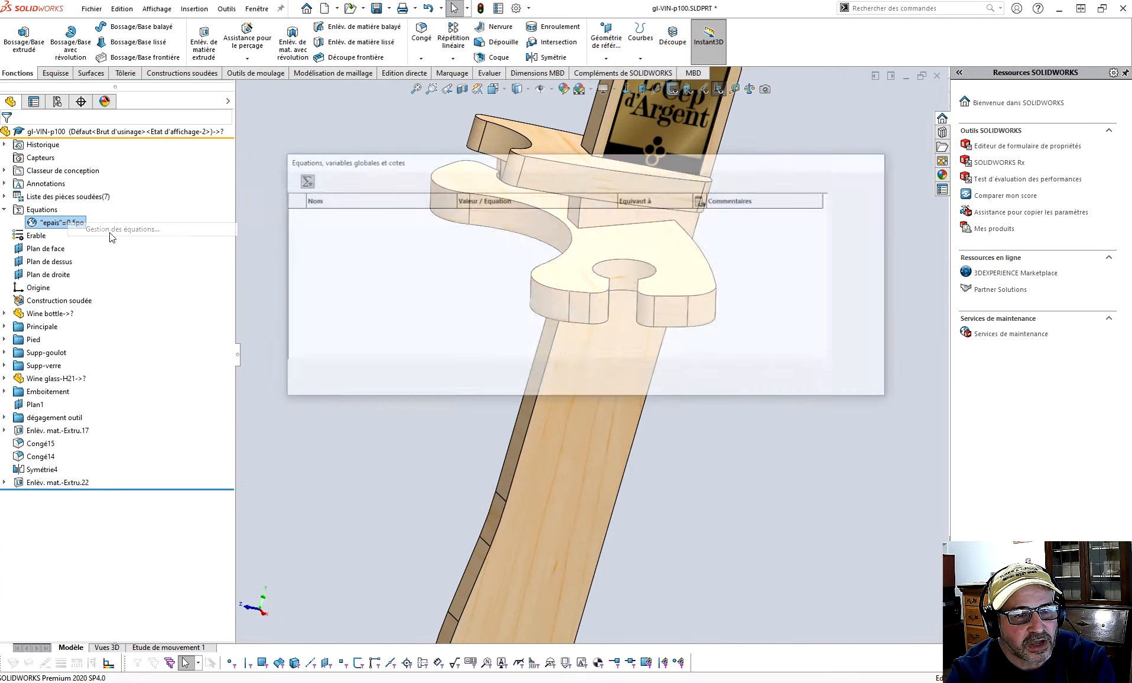
left_click(476, 224)
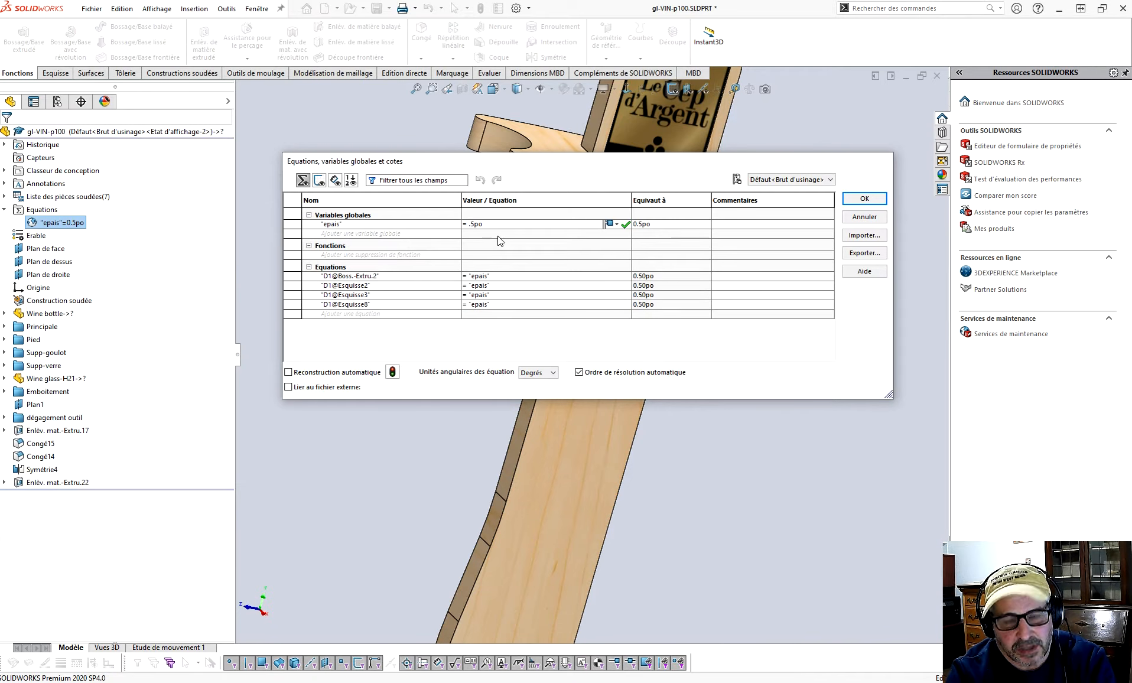
type("38")
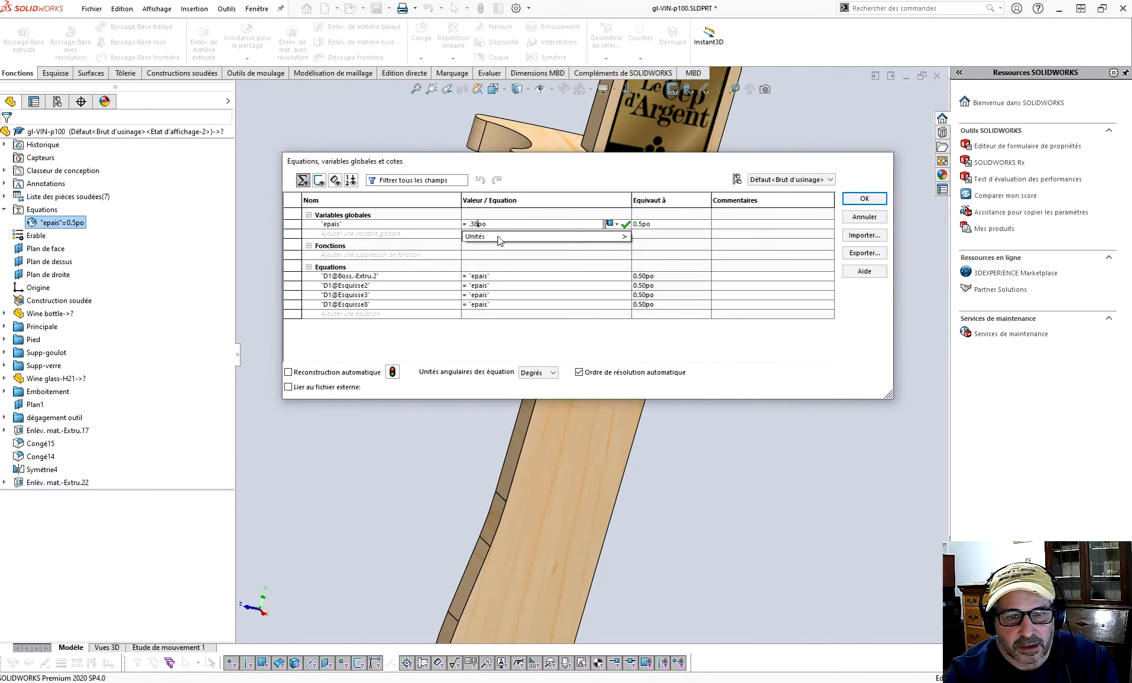
type("1")
left_click(625, 225)
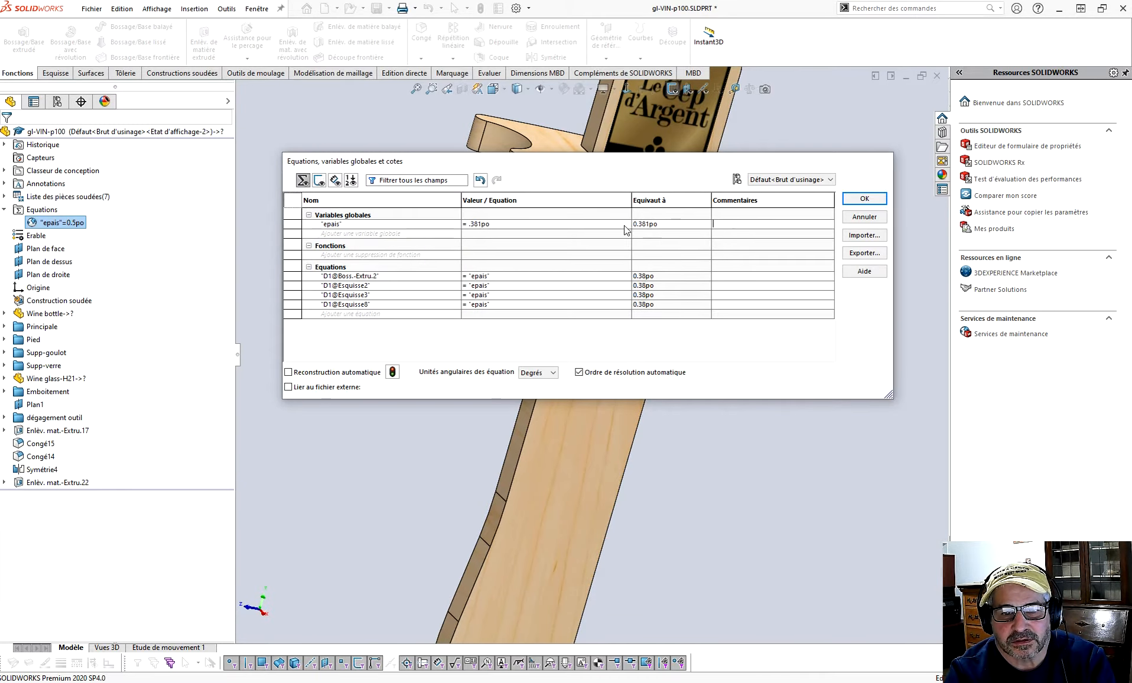
left_click(868, 199)
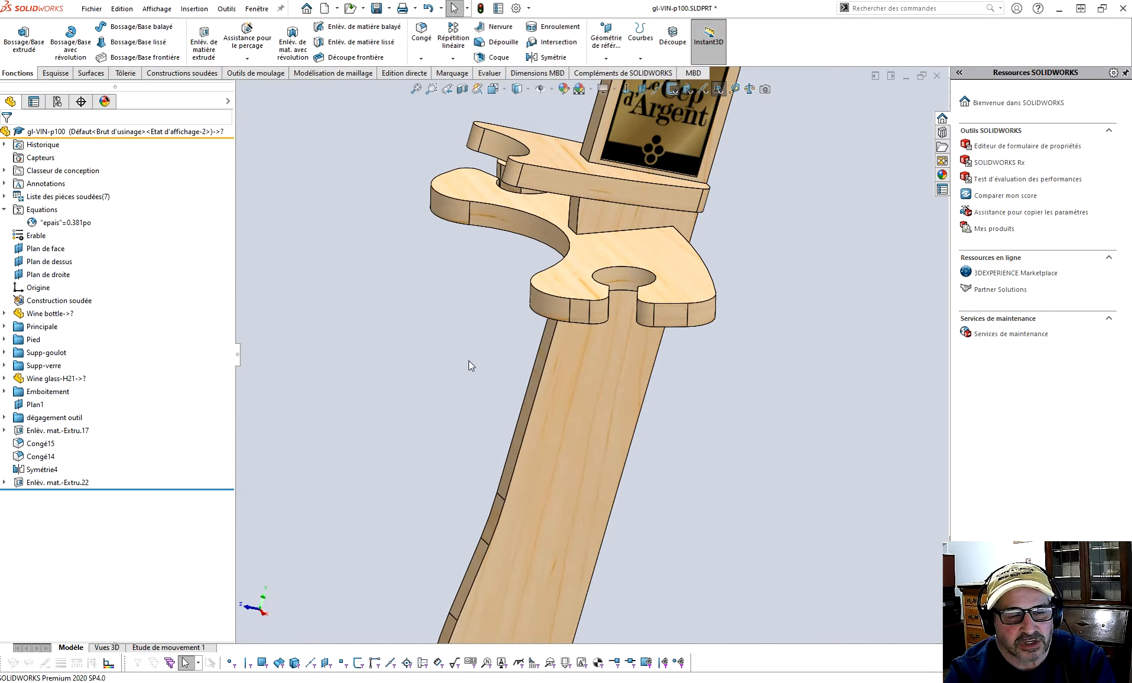
Examine the features inside the Principale, Pied, Supp-goulot, Supp-verre, Emboitement and dégagement outil folders and Enlèv. mat.-Extru.17.
key("f")
middle_click_drag(447, 327, 536, 317)
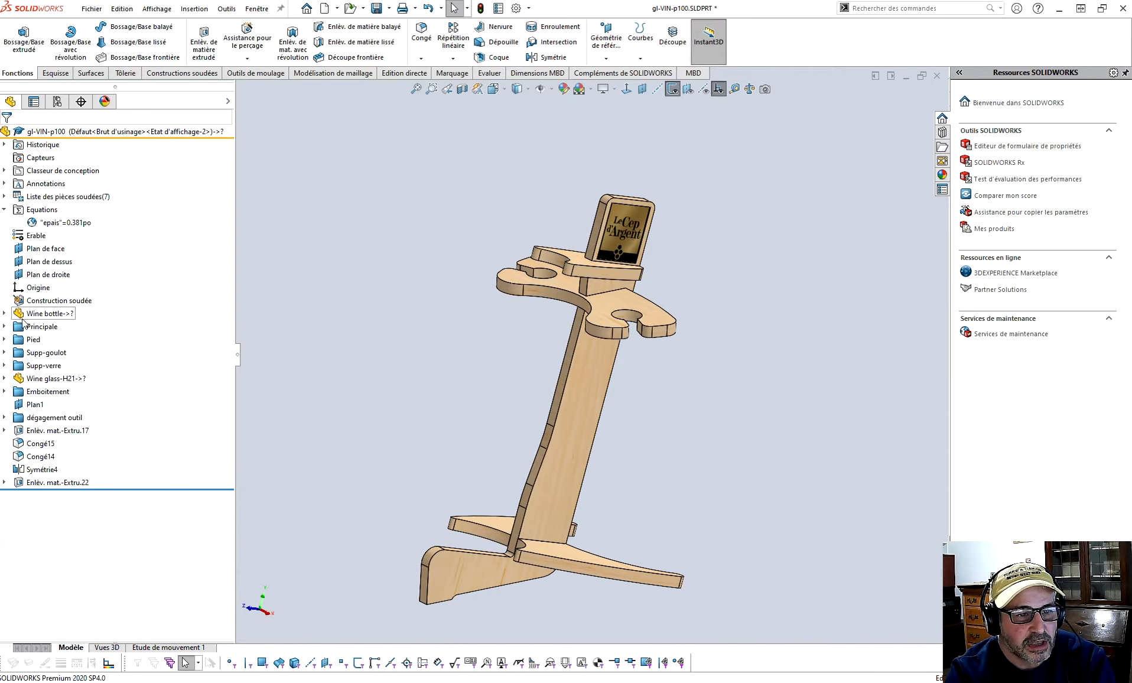
left_click(4, 327)
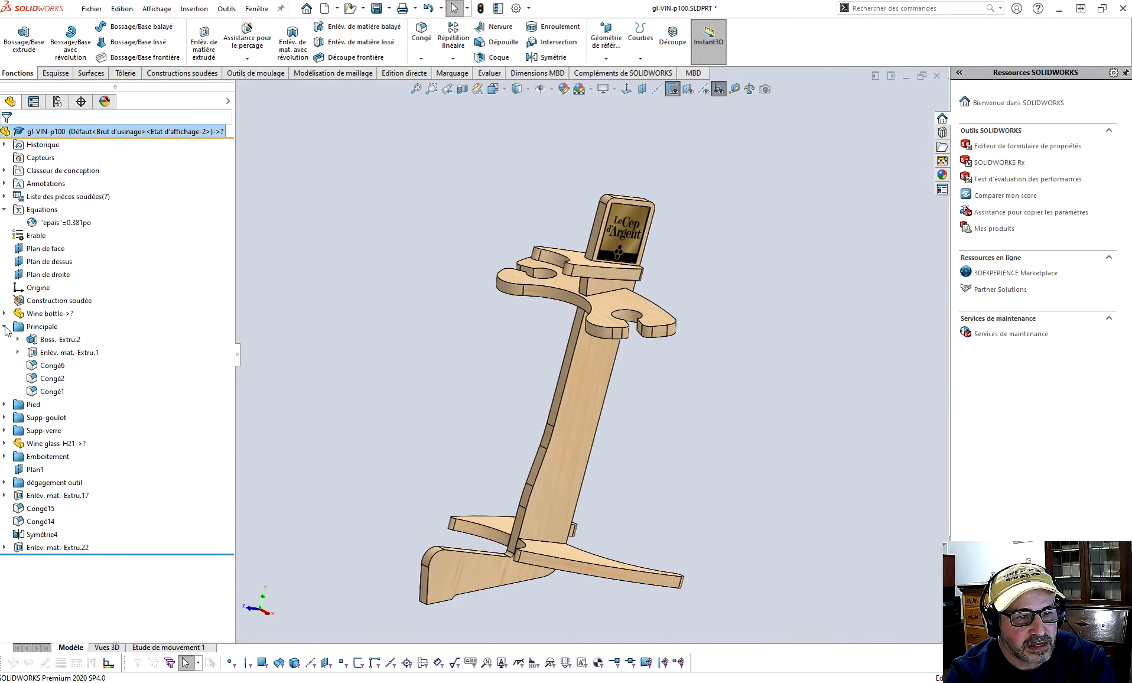
left_click(4, 405)
scroll(18, 491, "down", 1)
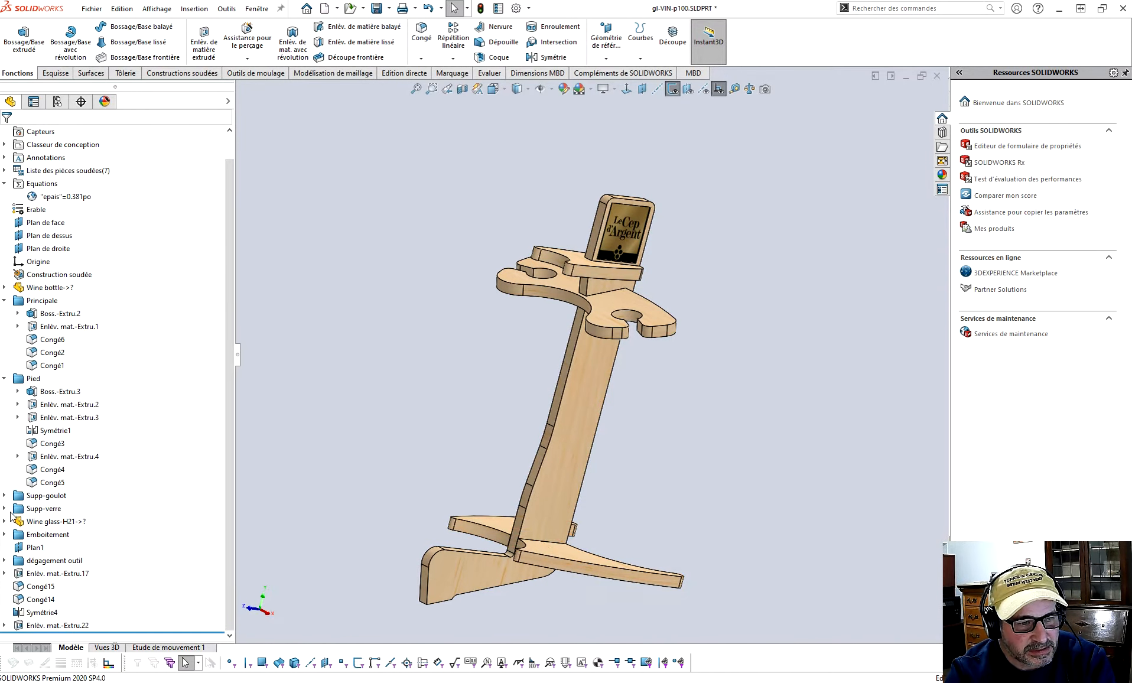
left_click(5, 496)
left_click(5, 600)
left_click(5, 535)
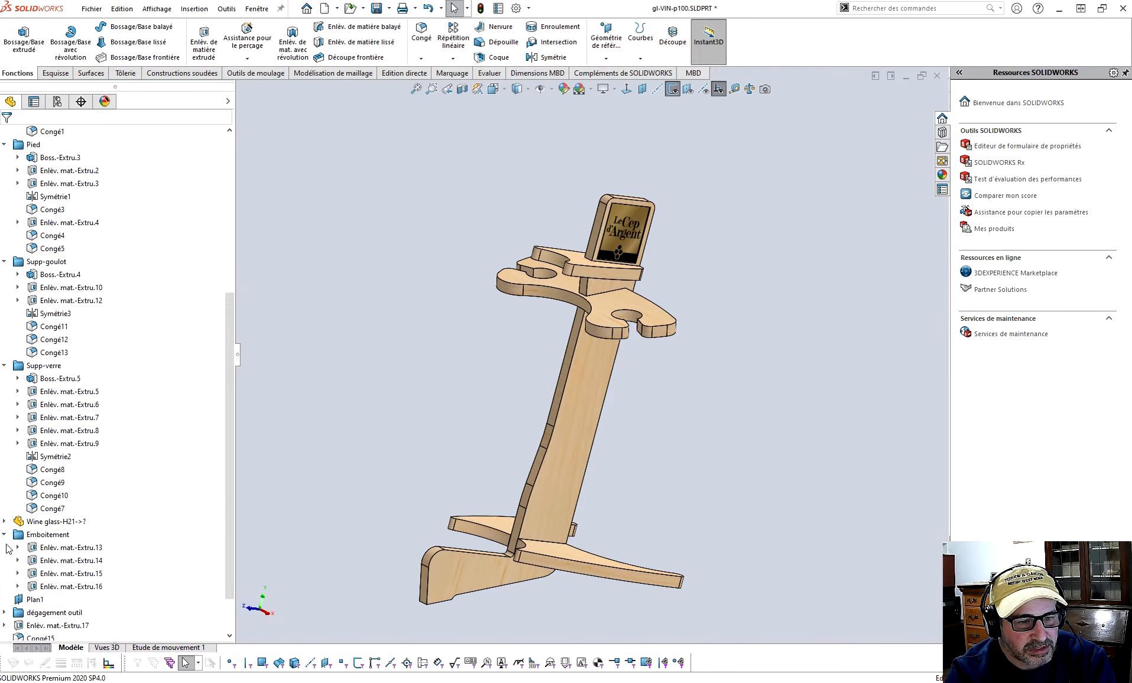
left_click(5, 612)
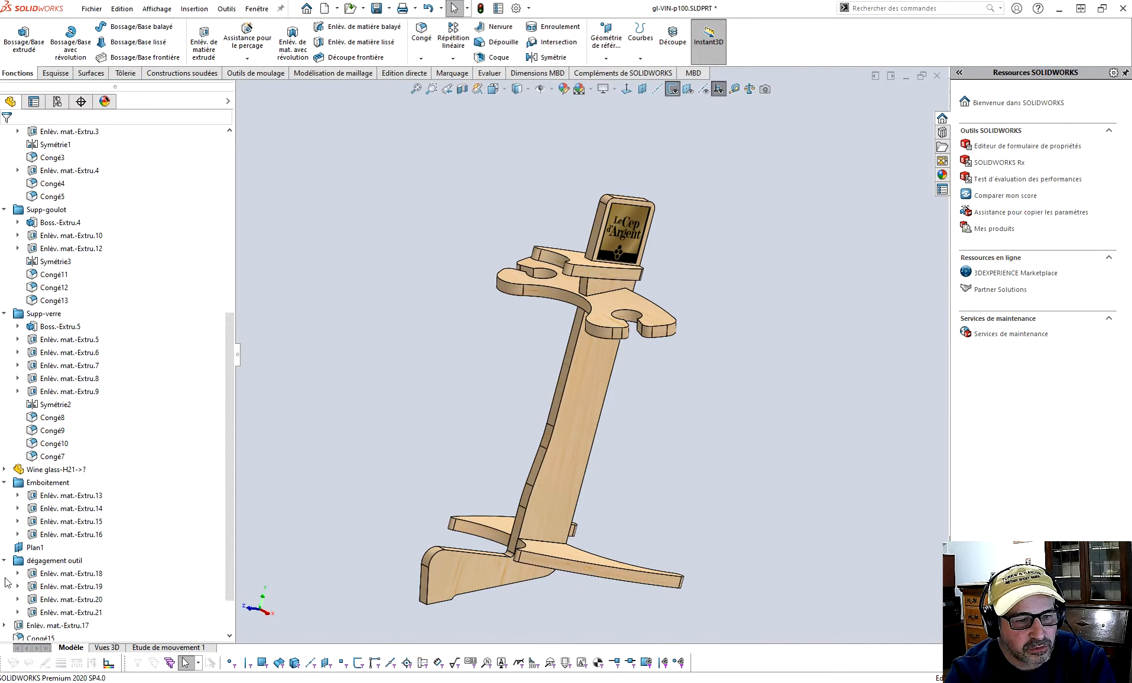
scroll(10, 615, "down", 2)
left_click(4, 573)
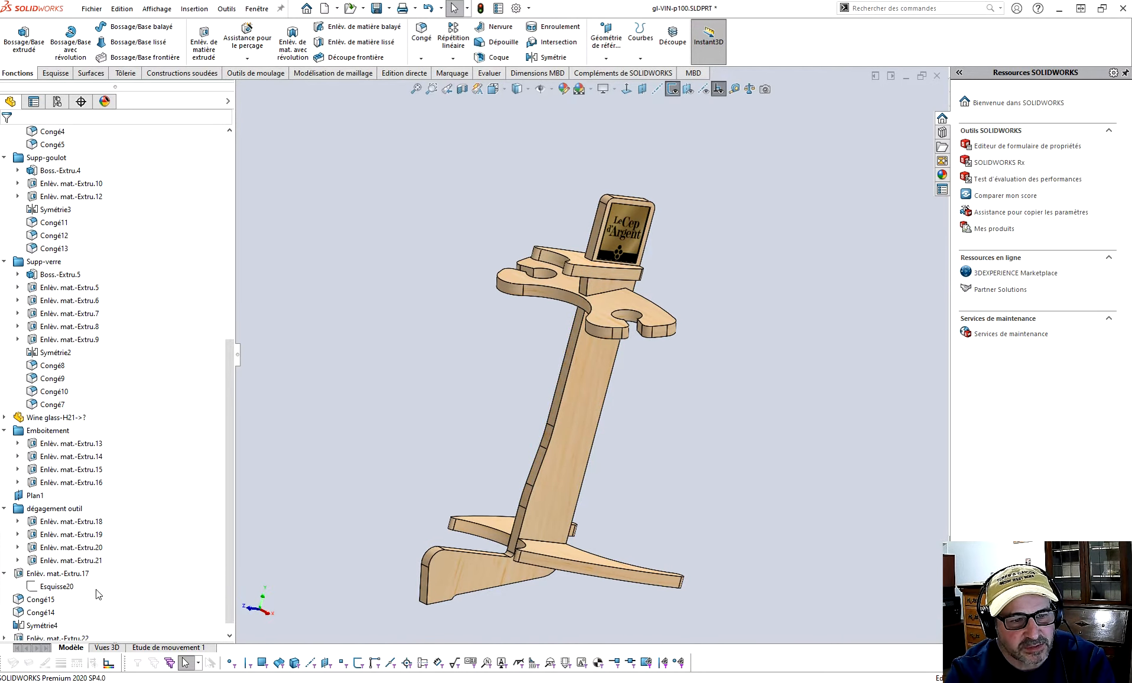
Collapse the whole feature tree and expand only the Equations folder.
scroll(97, 356, "up", 10)
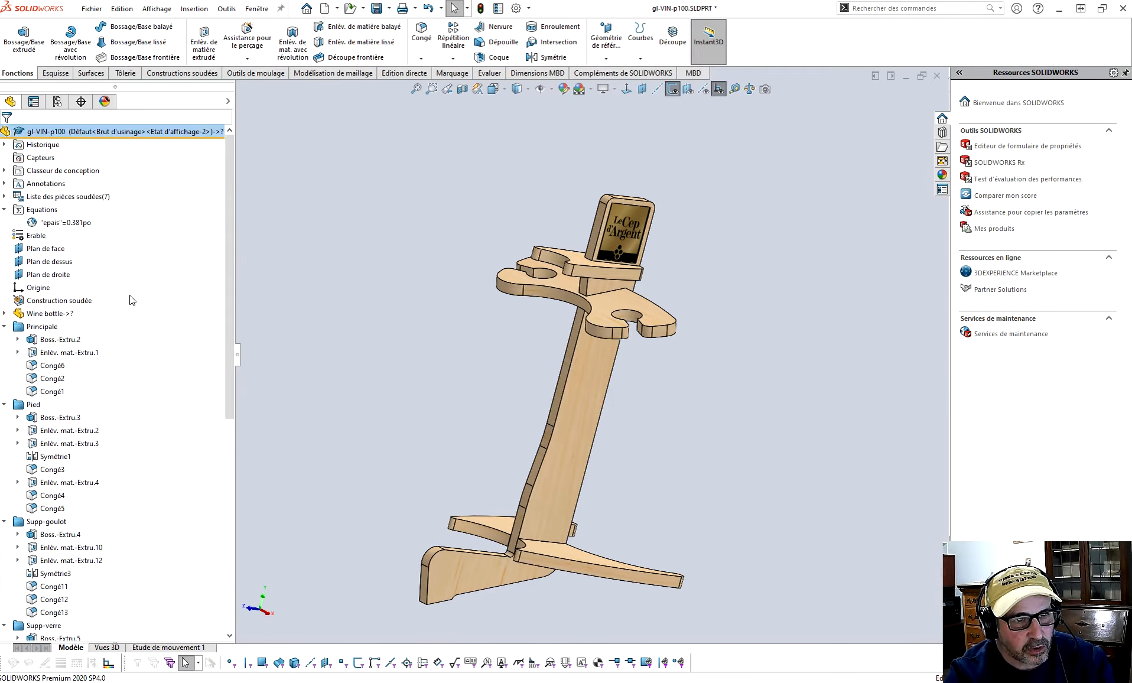
key("shift+c")
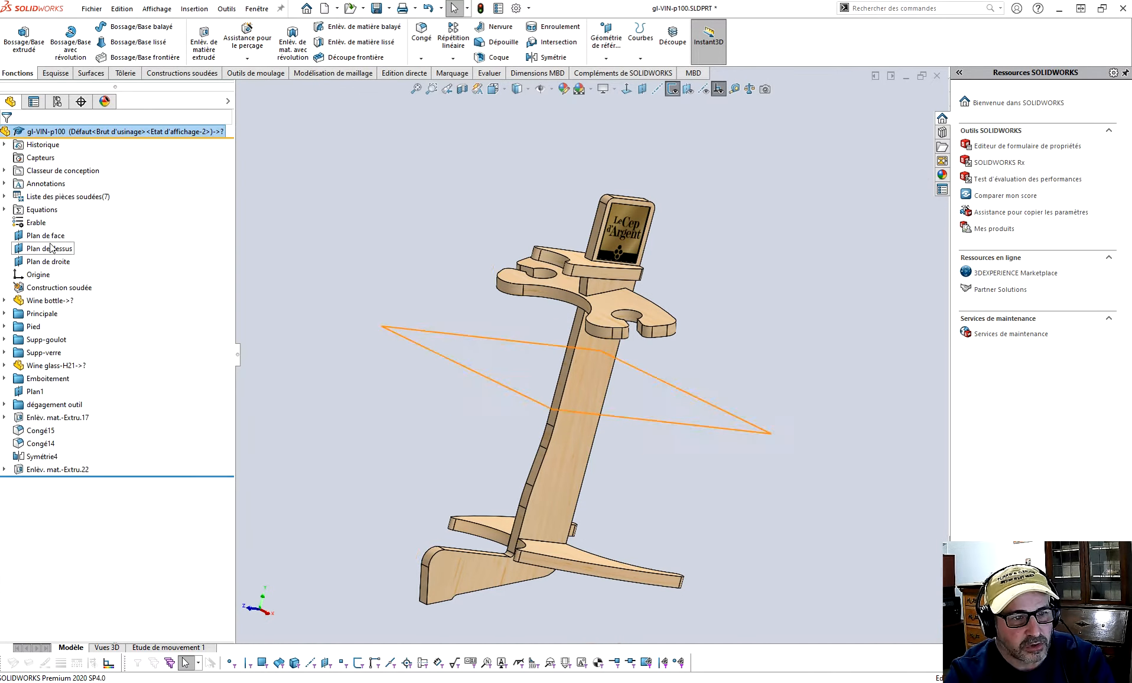
left_click(4, 210)
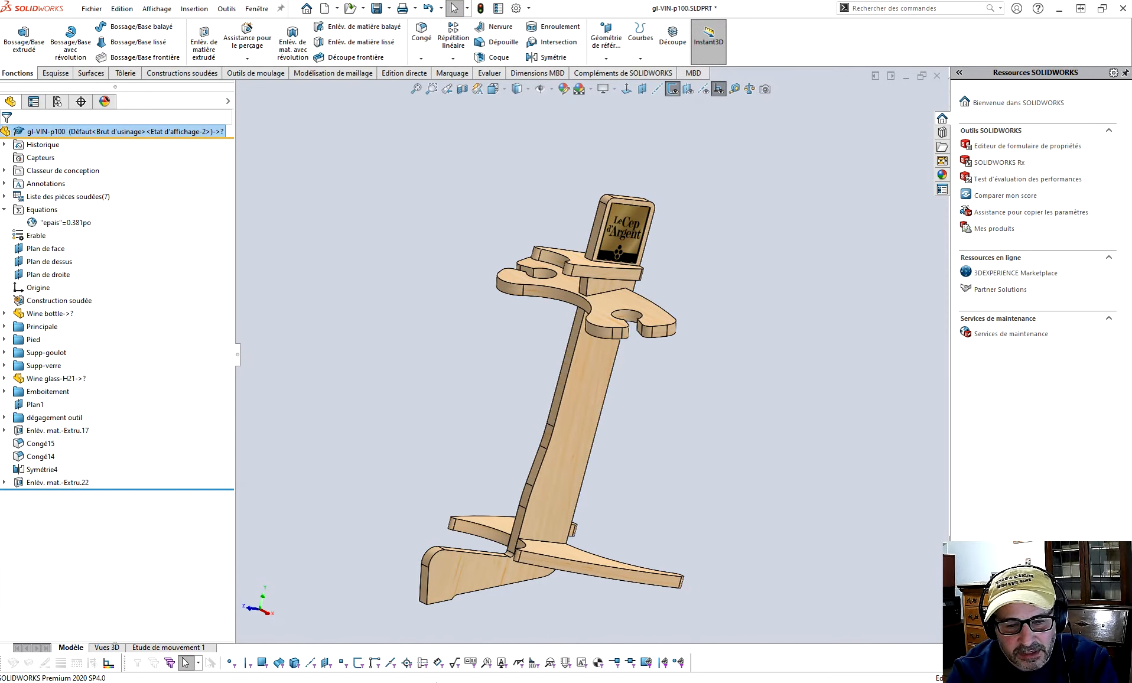
Switch to the Pièce2 part and explode it with Vue éclatée1 to examine the interlocking slots, and collapse it again.
left_click(679, 648)
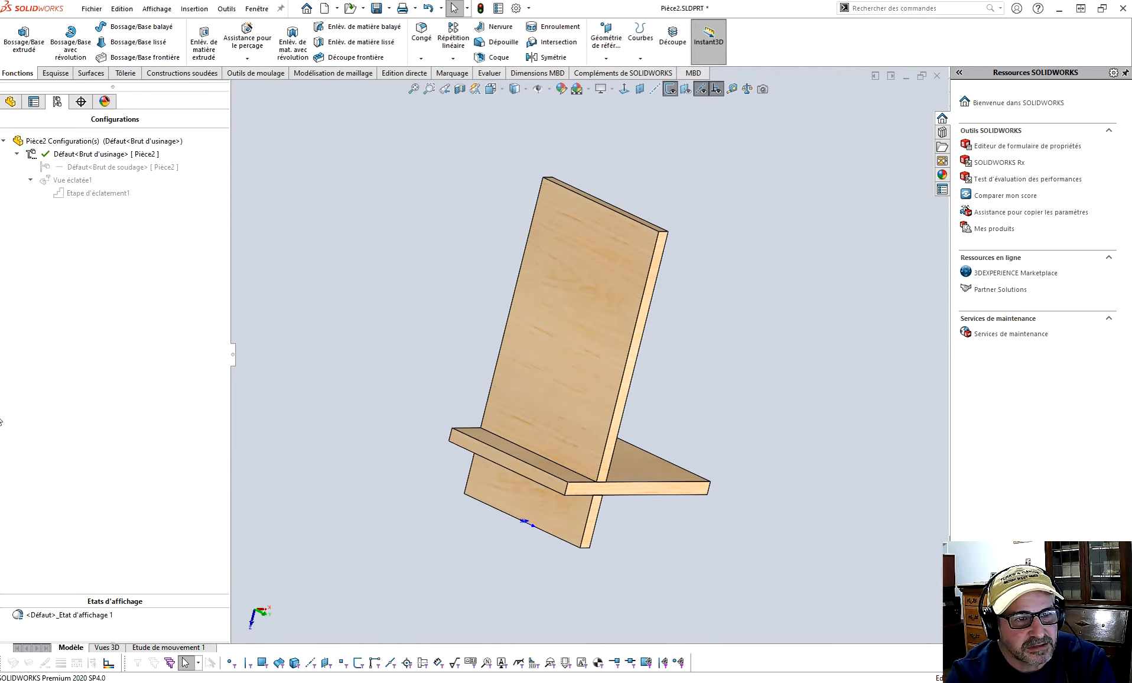
left_click(10, 103)
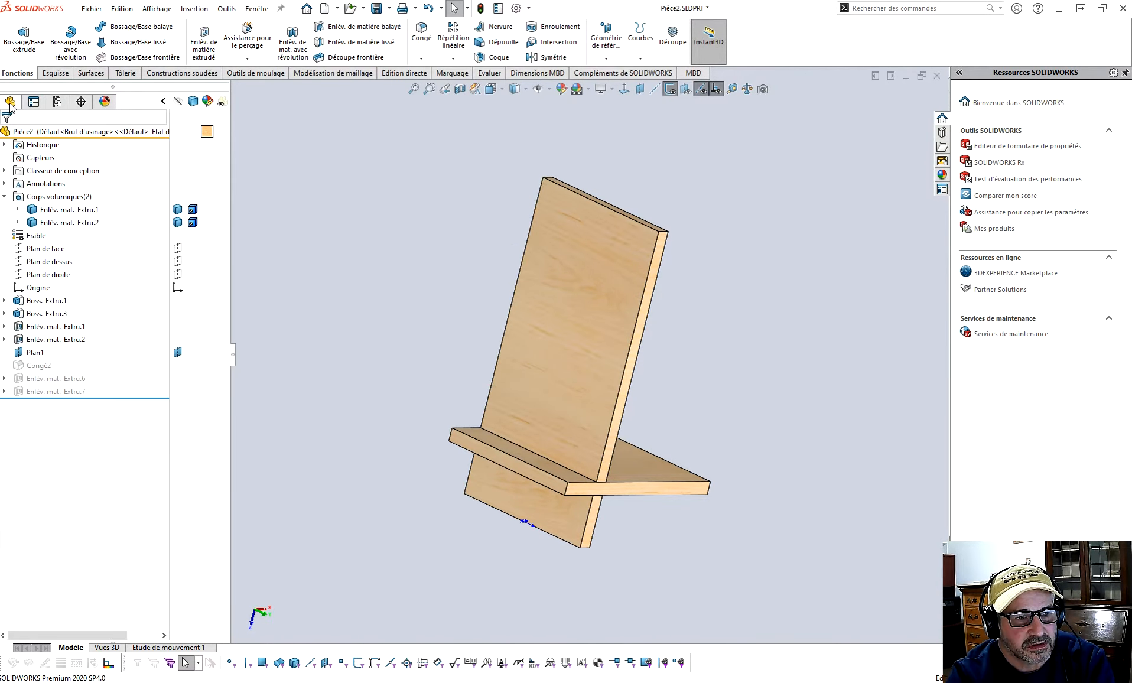
left_click(57, 102)
left_click(72, 180)
right_click(76, 180)
left_click(131, 189)
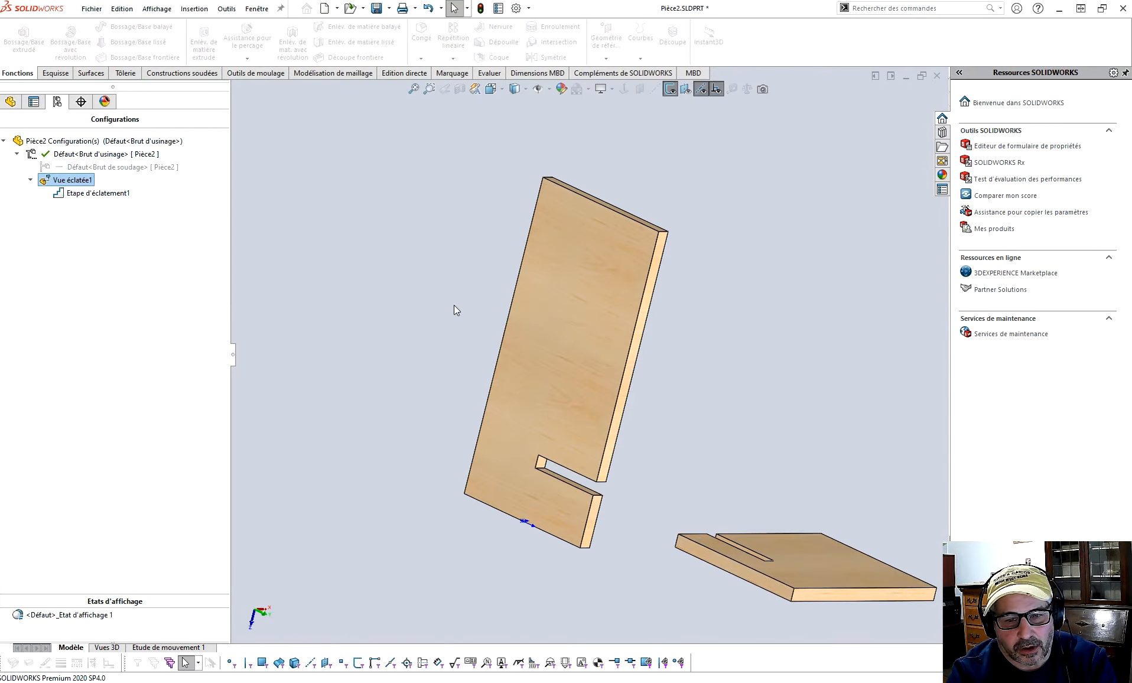
middle_click_drag(454, 305, 674, 504)
scroll(749, 521, "up", 2)
scroll(749, 521, "down", 2)
middle_click_drag(749, 521, 646, 393)
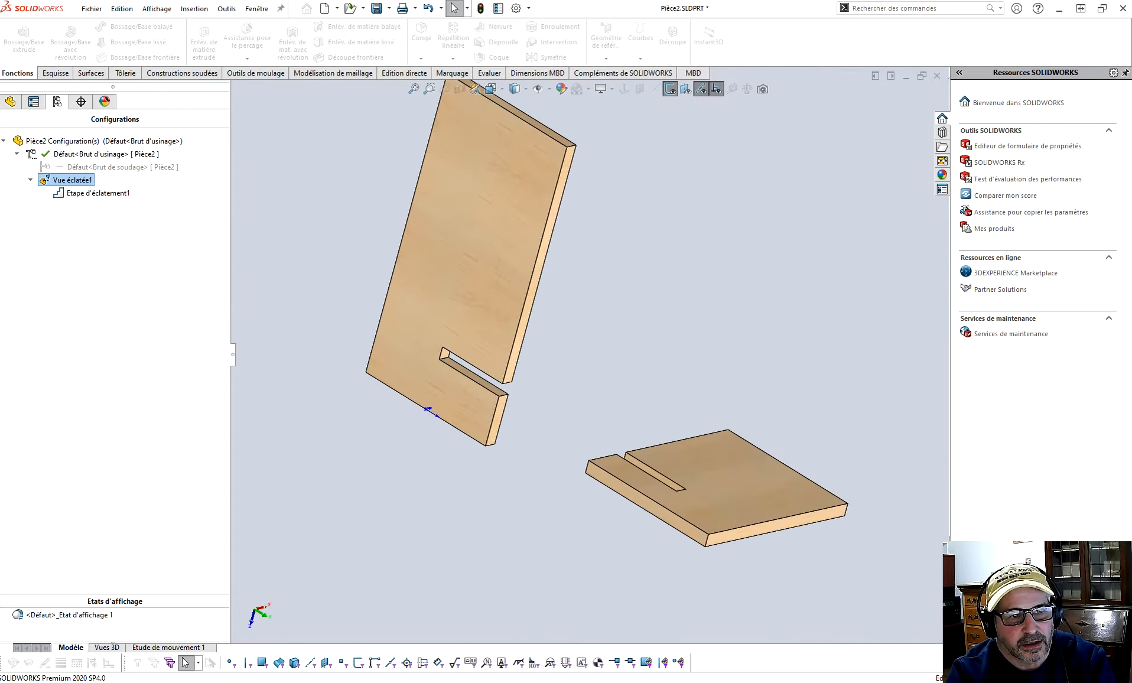
right_click(76, 177)
left_click(109, 183)
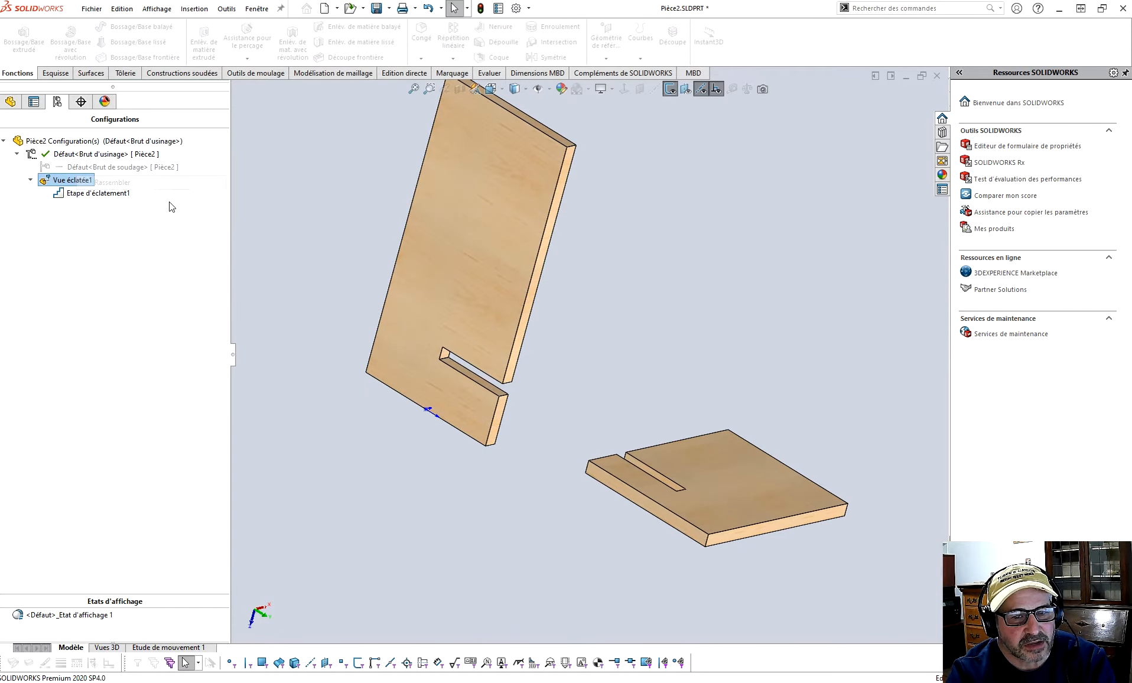
Create a global variable named "epais" with the value .5 in the equations manager of Pièce2.
left_click(10, 101)
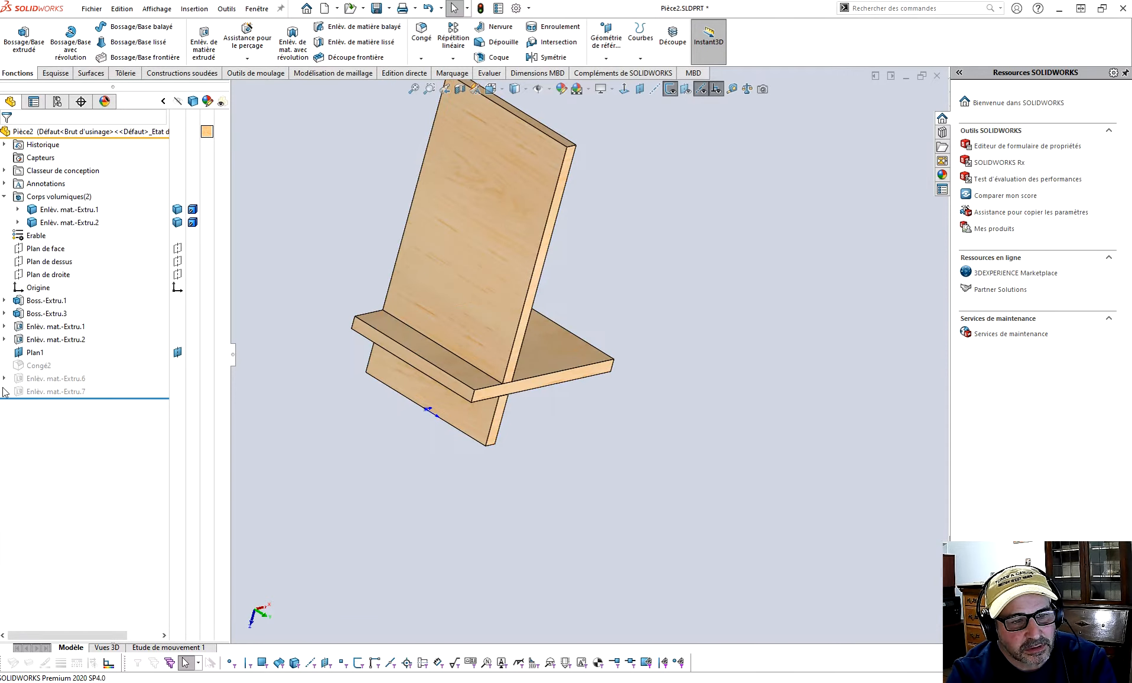
scroll(372, 177, "up", 3)
scroll(550, 240, "down", 2)
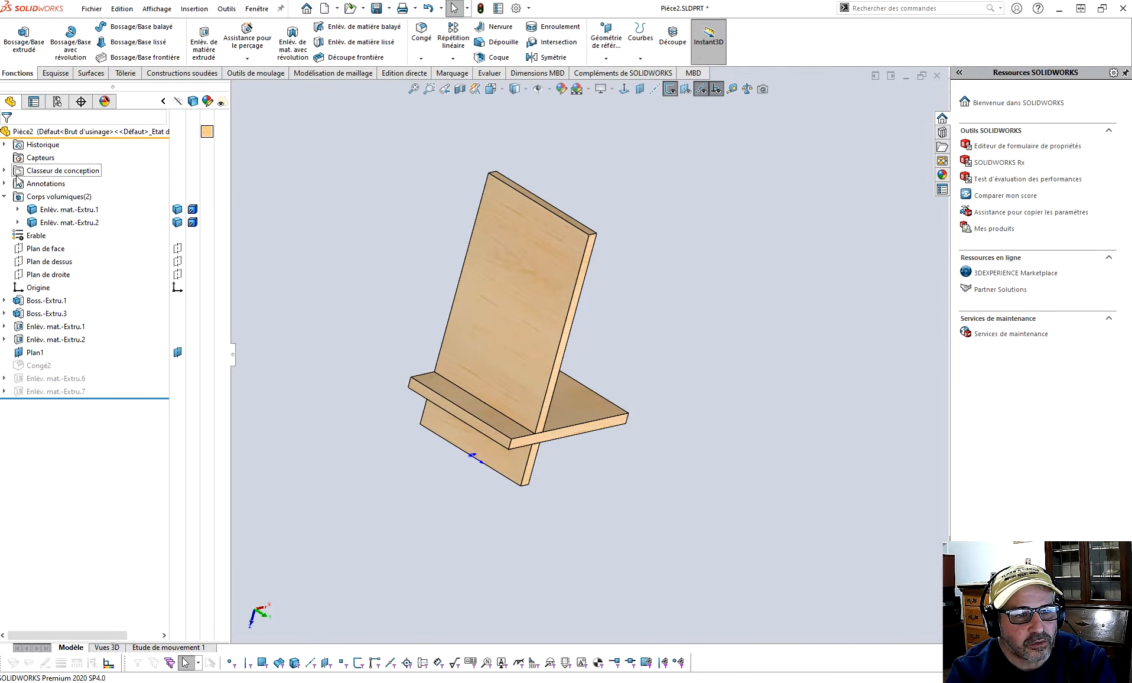
left_click(225, 10)
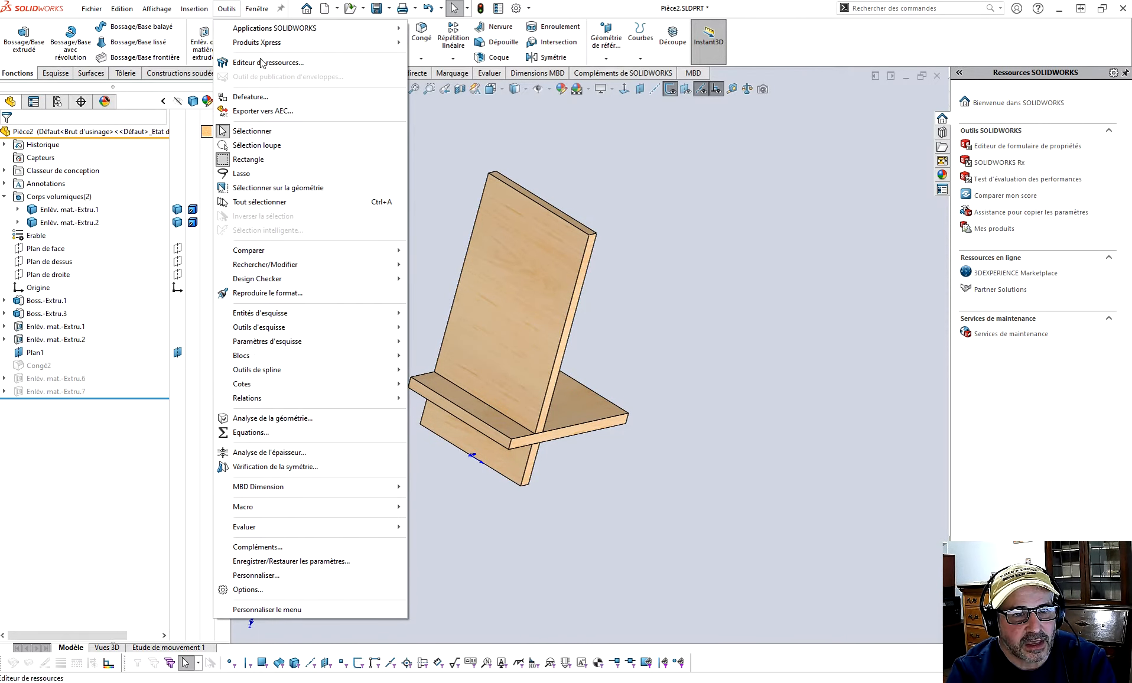
left_click(247, 433)
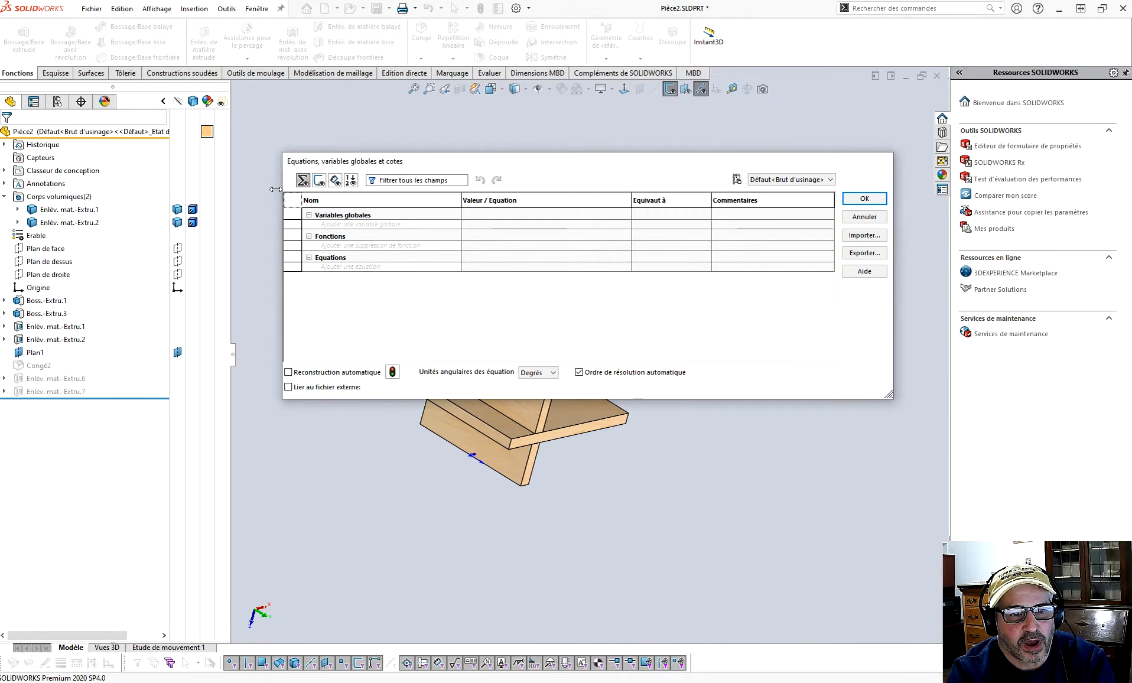
left_click(351, 226)
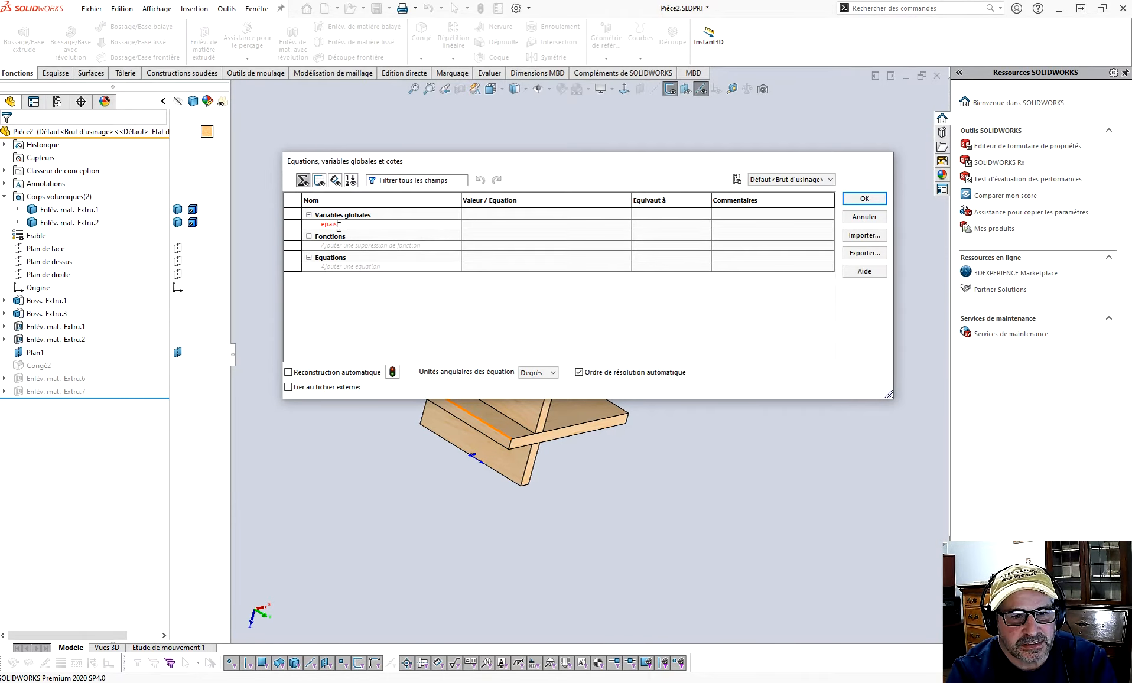
left_click(472, 225)
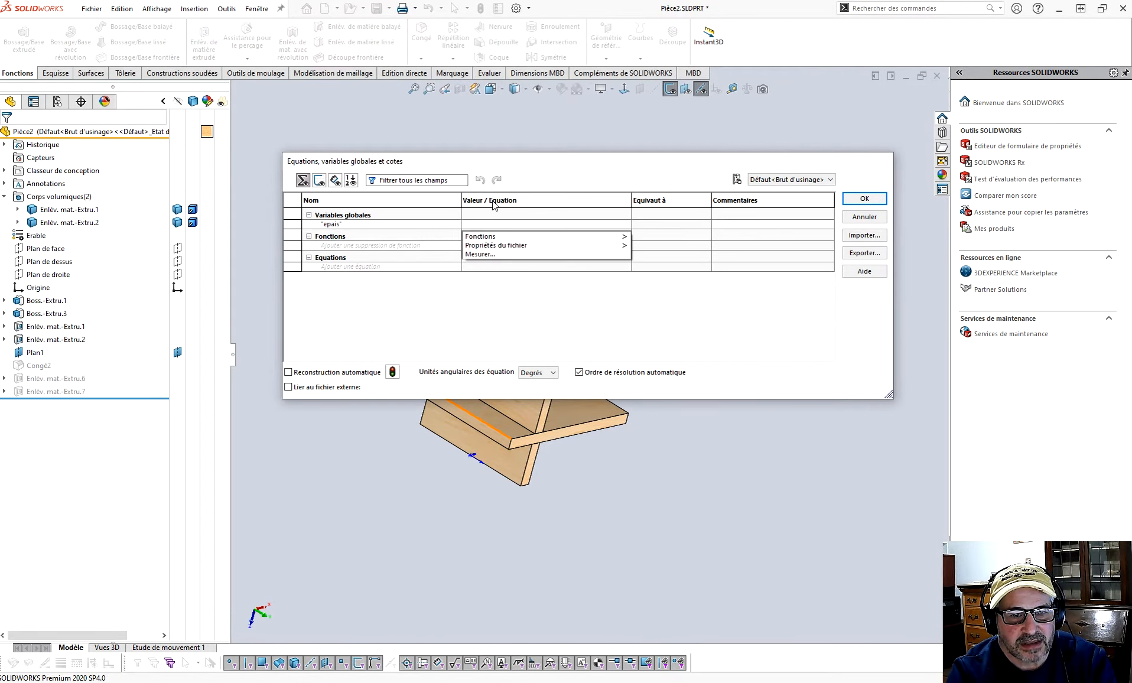
mouse_move(488, 238)
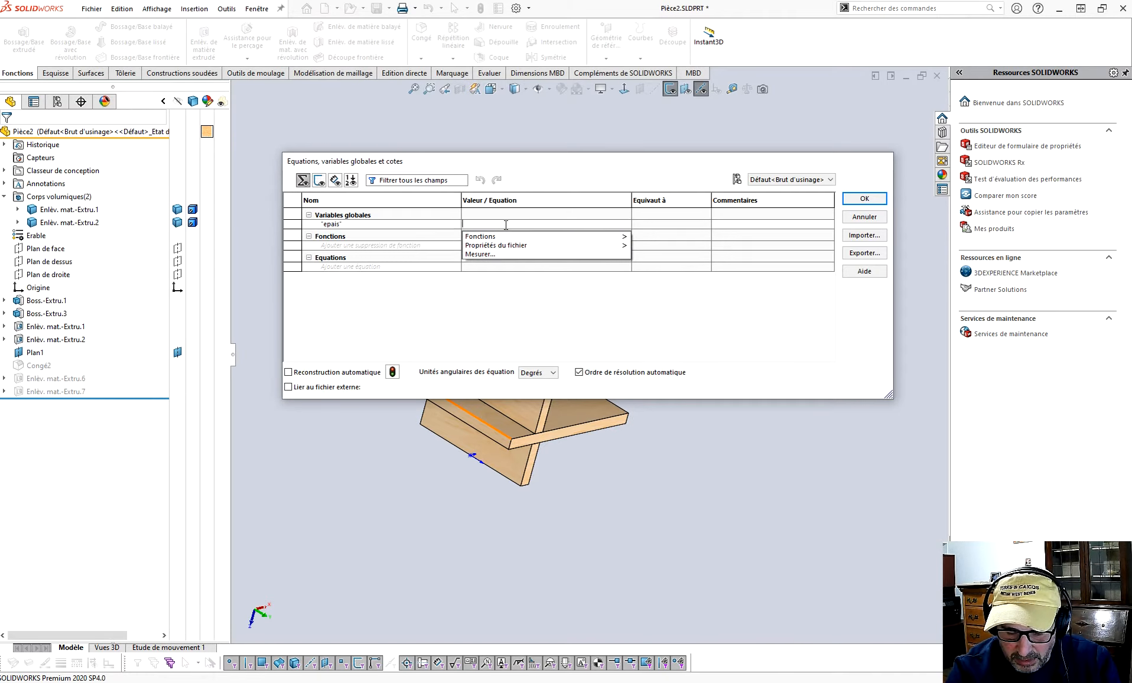
type("=.5")
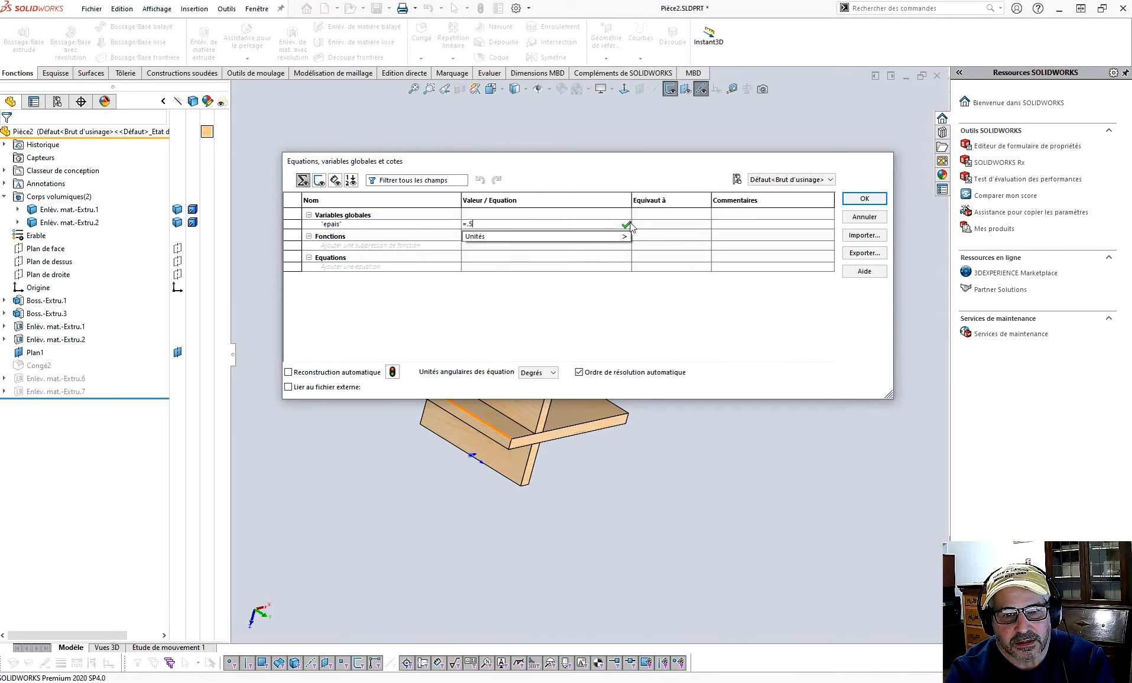
left_click(628, 224)
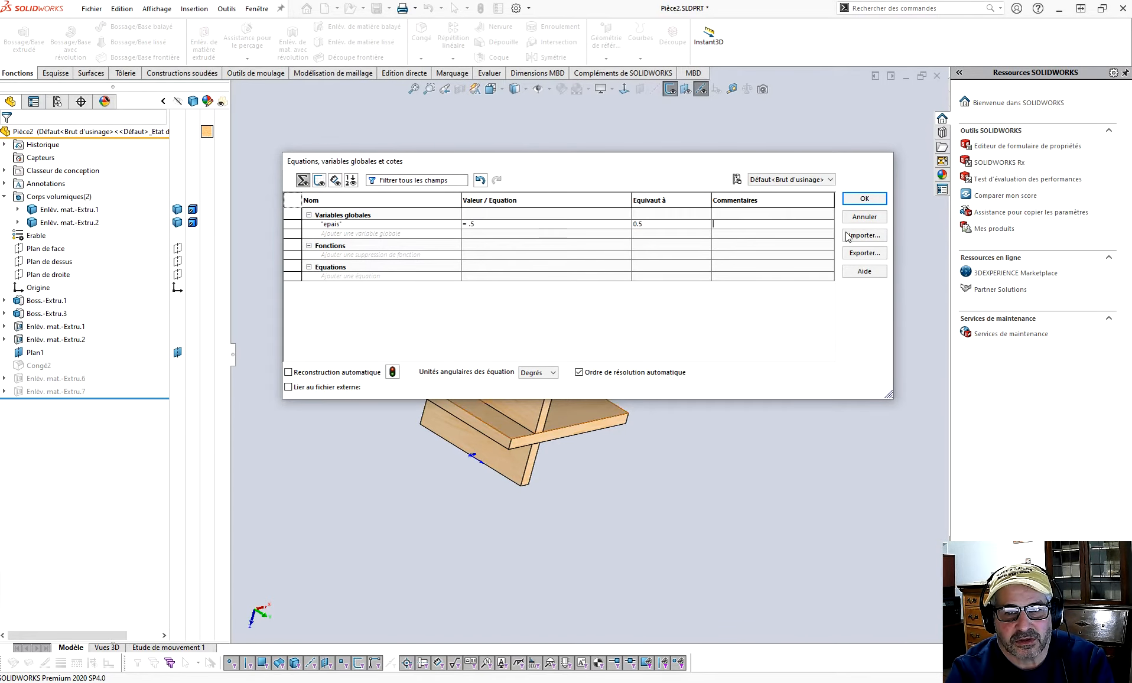
left_click(864, 200)
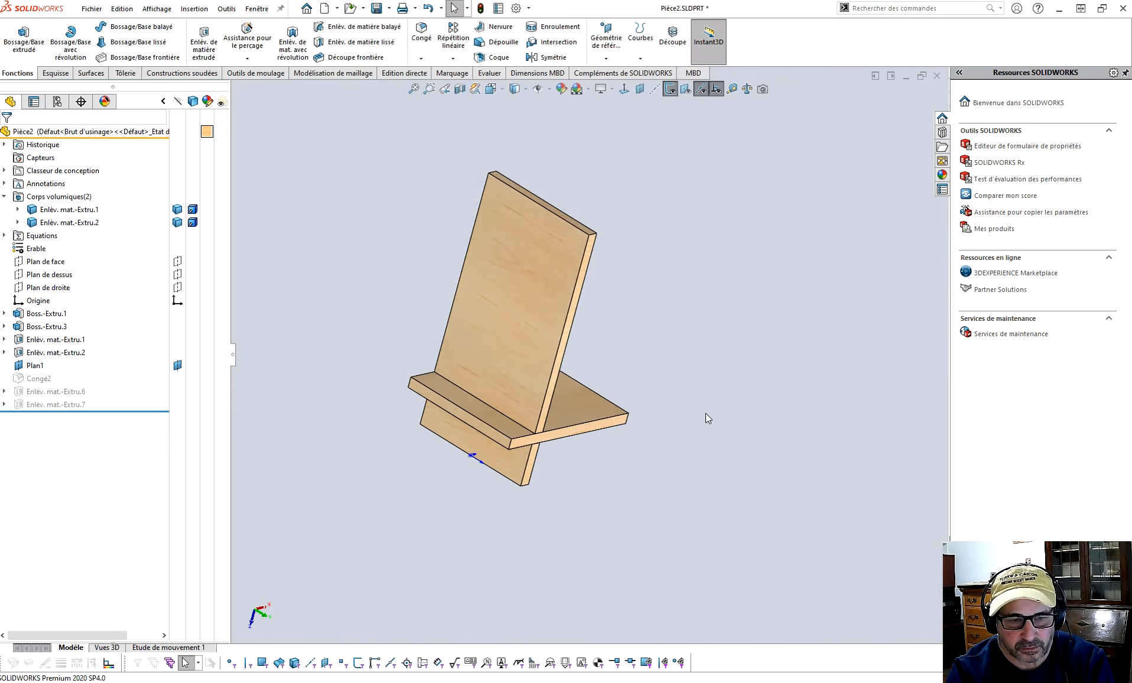
Expand the Equations folder in the feature tree to examine the "epais" variable.
middle_click_drag(651, 468, 645, 413)
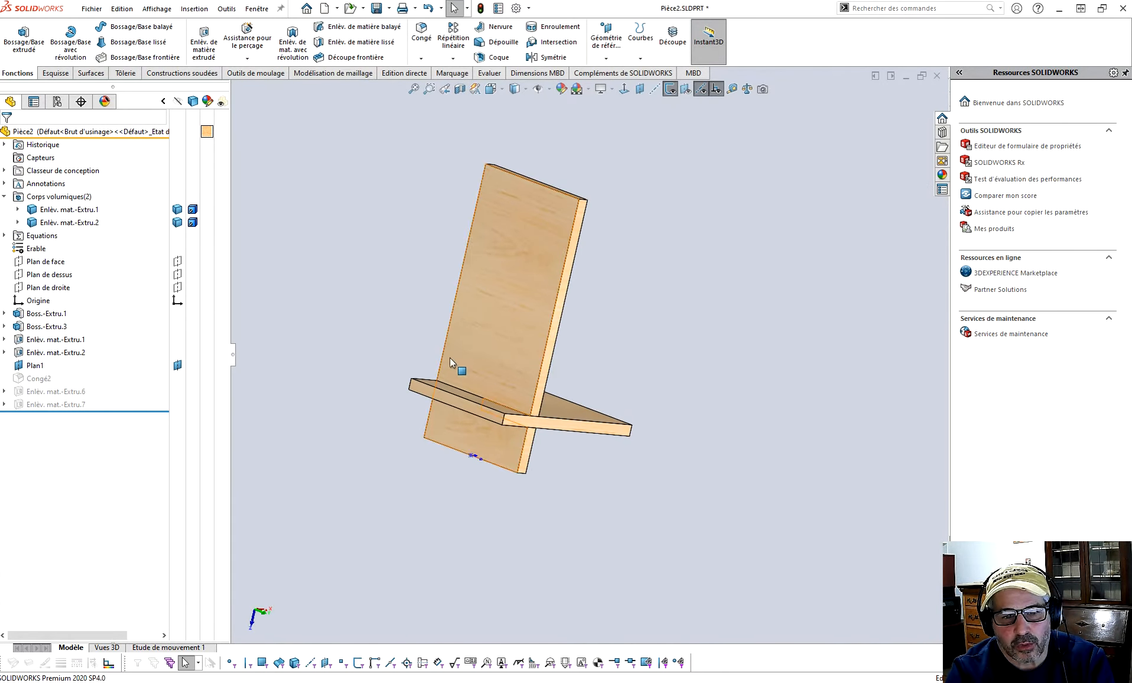
left_click(5, 235)
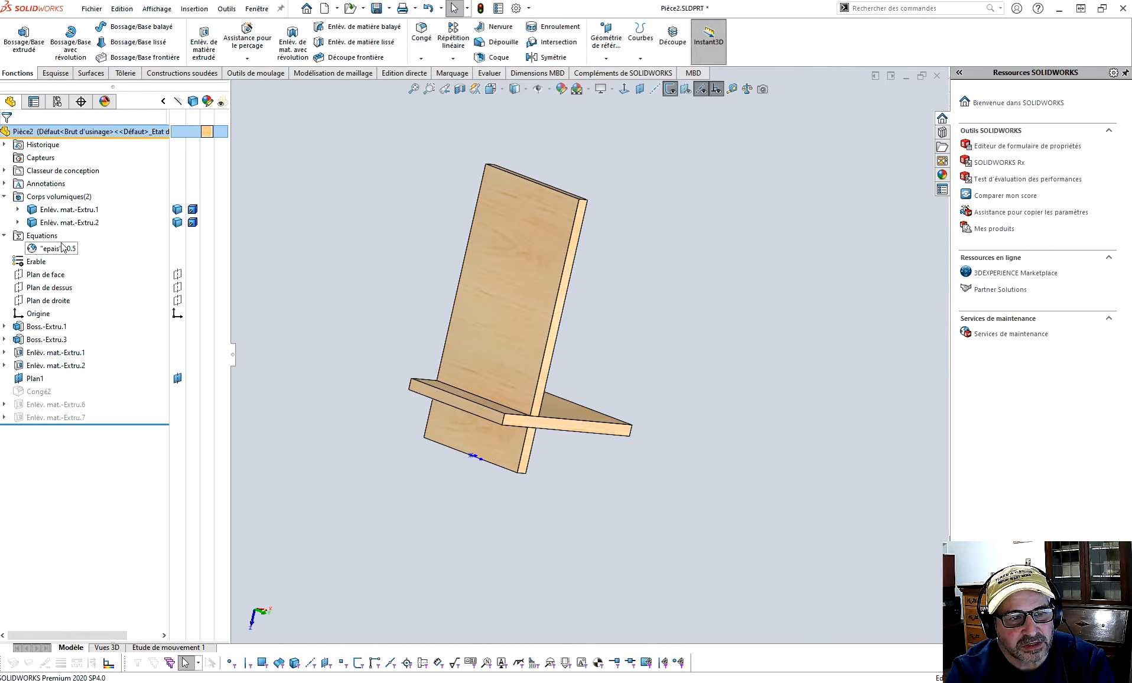
middle_click_drag(432, 300, 441, 338)
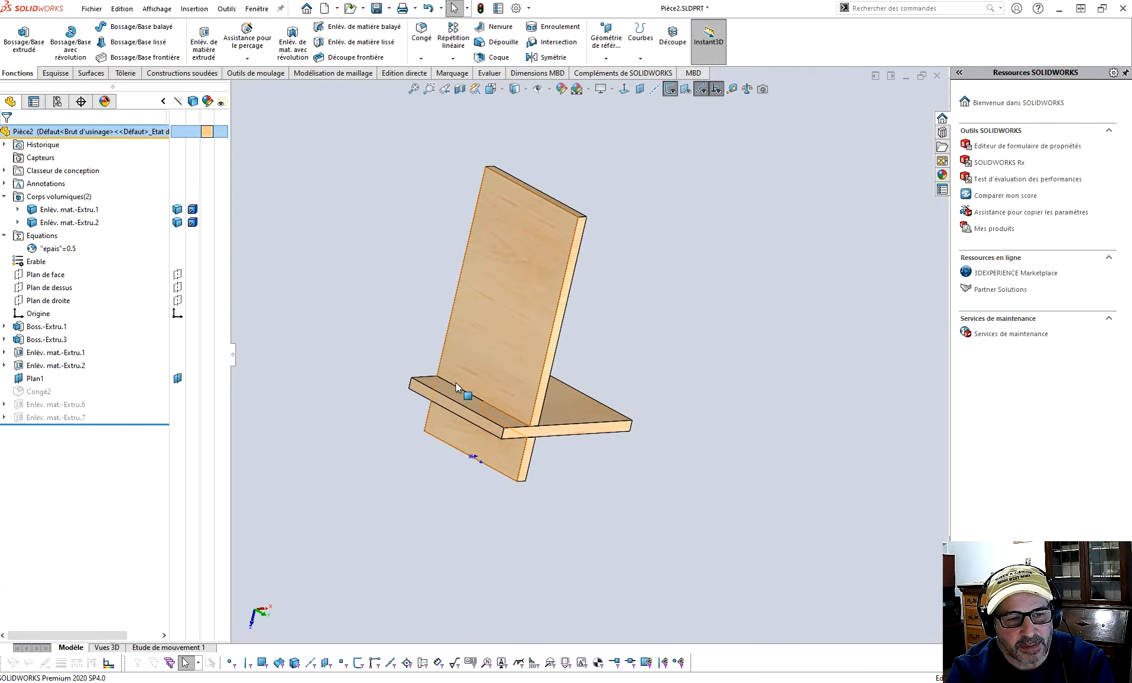
Examine the thickness dimensions in Esquisse1 of Boss.-Extru.1 and Esquisse2 of Boss.-Extru.3.
left_click(4, 326)
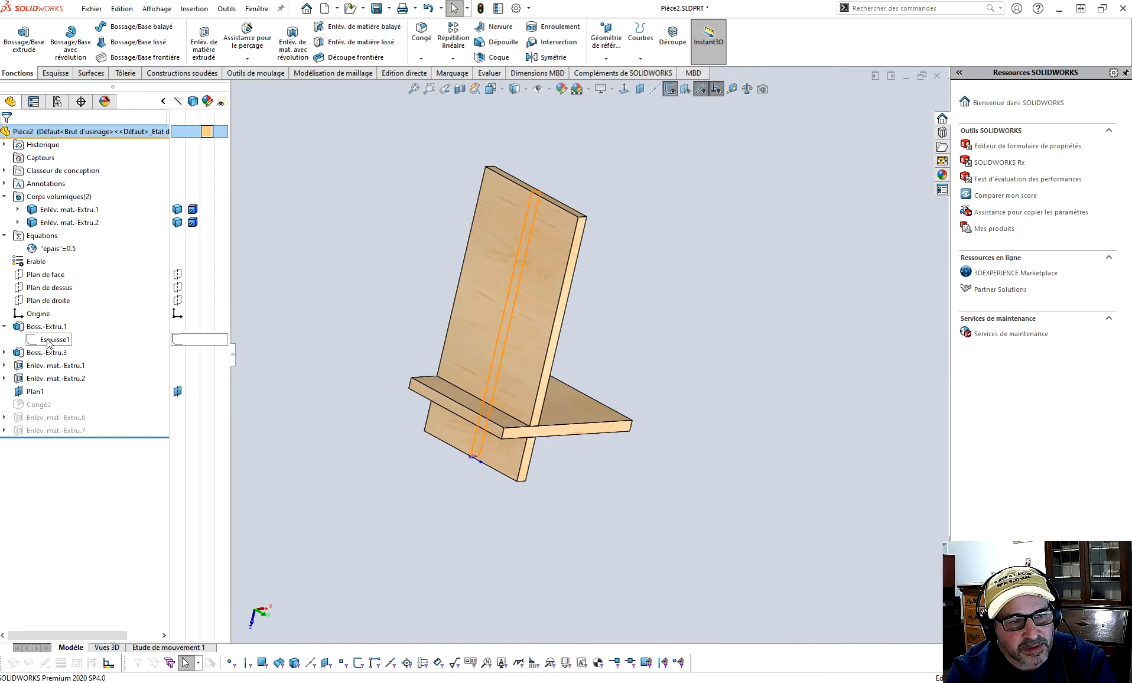
left_click(53, 339)
middle_click_drag(332, 305, 324, 301)
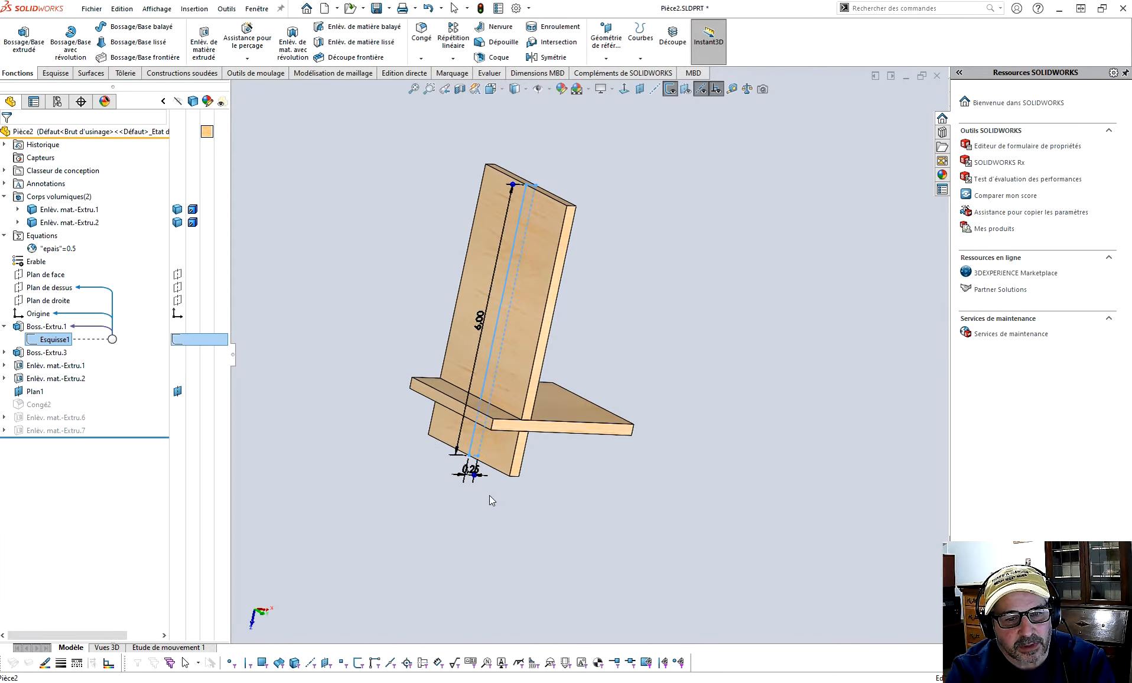
mouse_move(471, 471)
left_mouse_down()
mouse_move(435, 485)
mouse_move(424, 478)
mouse_move(439, 472)
left_mouse_up()
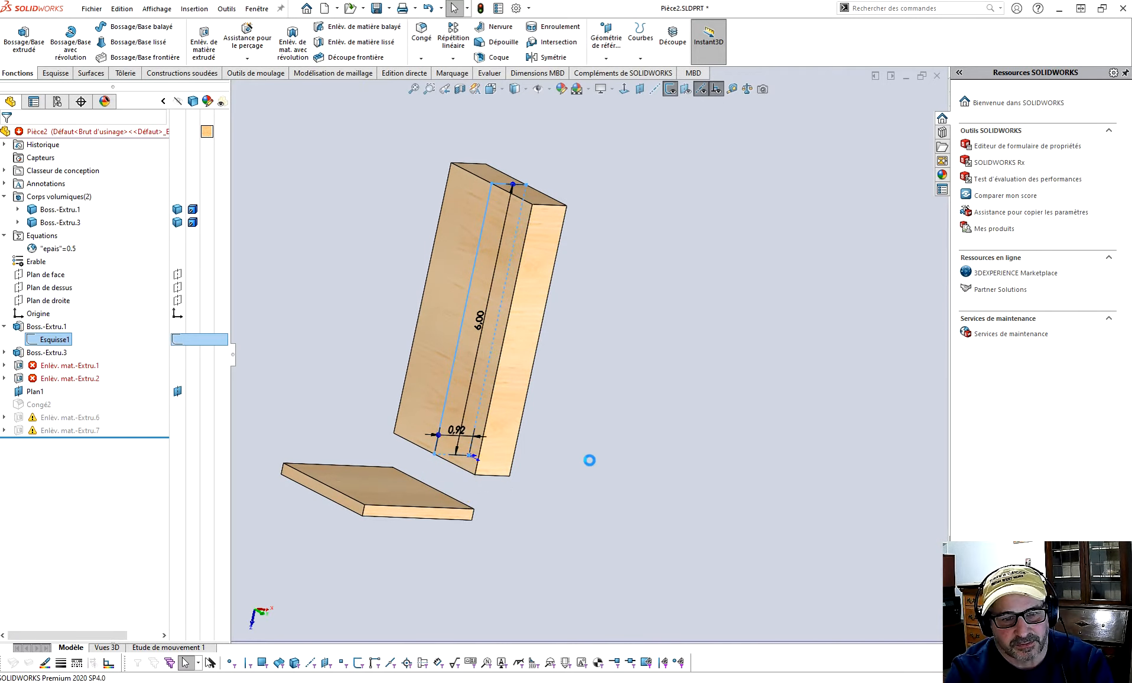
left_click(55, 339)
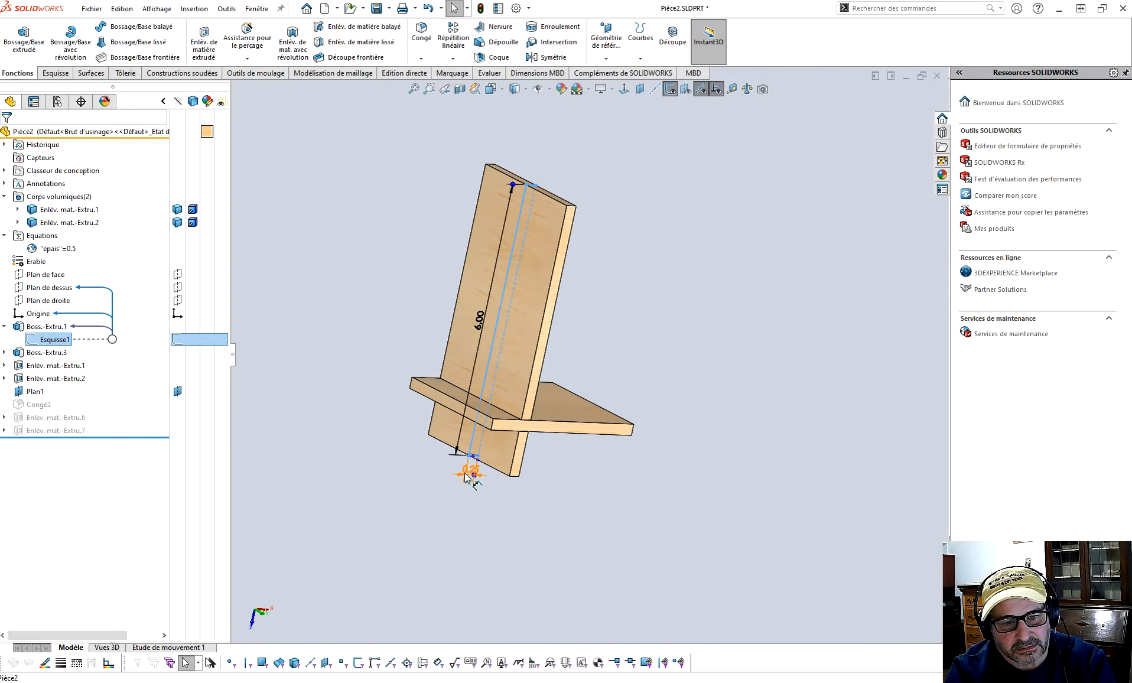
left_click(4, 352)
left_click(42, 365)
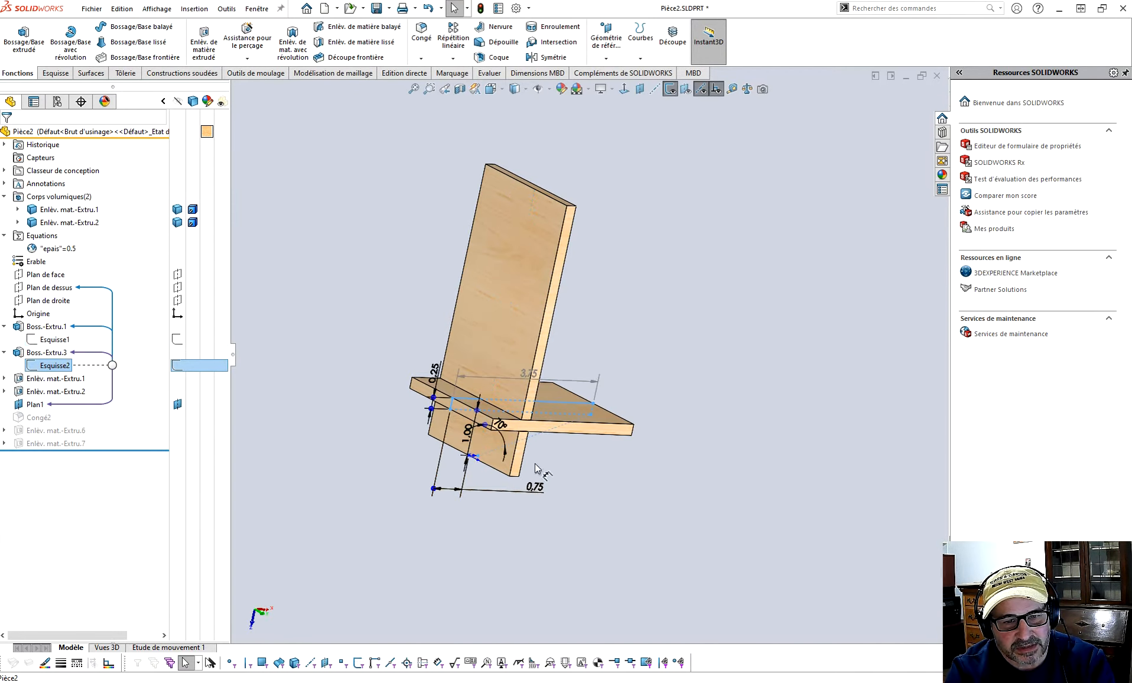
left_click(395, 286)
Edit Esquisse1 of Boss.-Extru.1 and link its thickness dimension D1 to the global variable "epais".
left_click(54, 339)
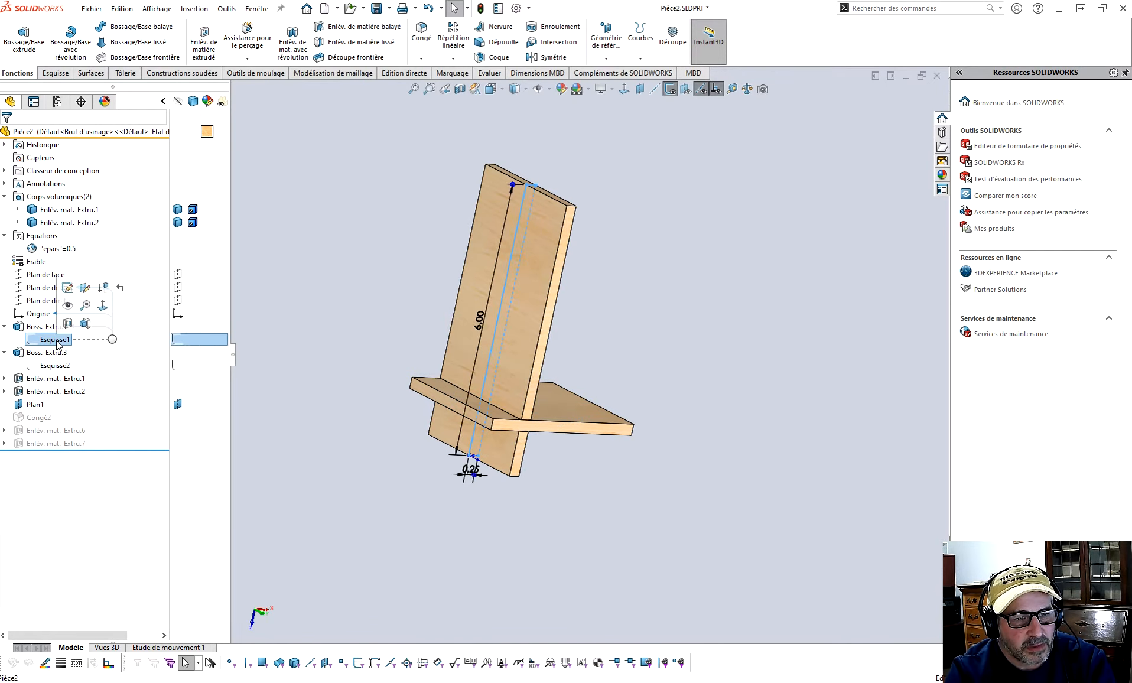
left_click(67, 288)
scroll(492, 483, "down", 3)
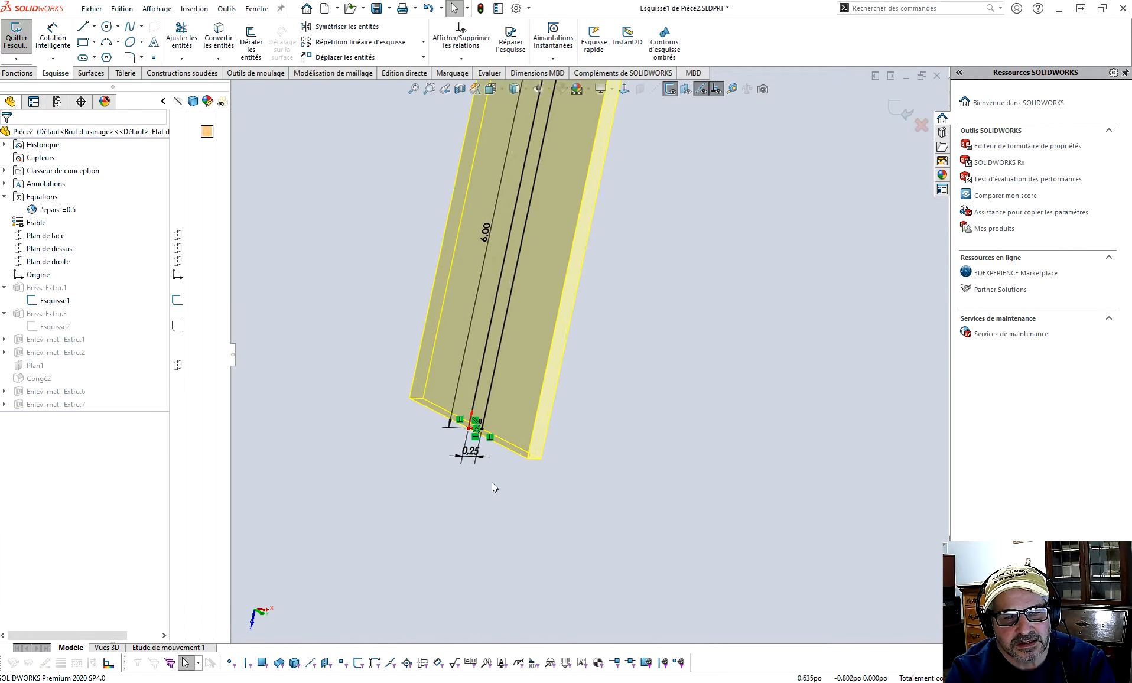
middle_click_drag(492, 482, 476, 464)
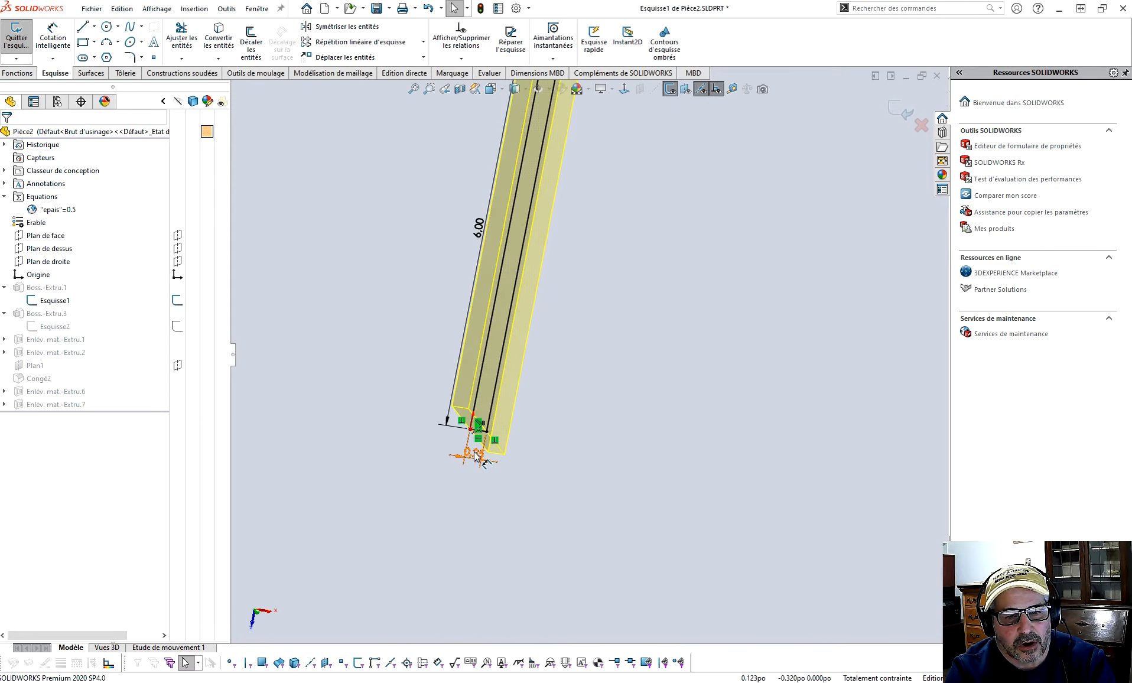
double_click(475, 454)
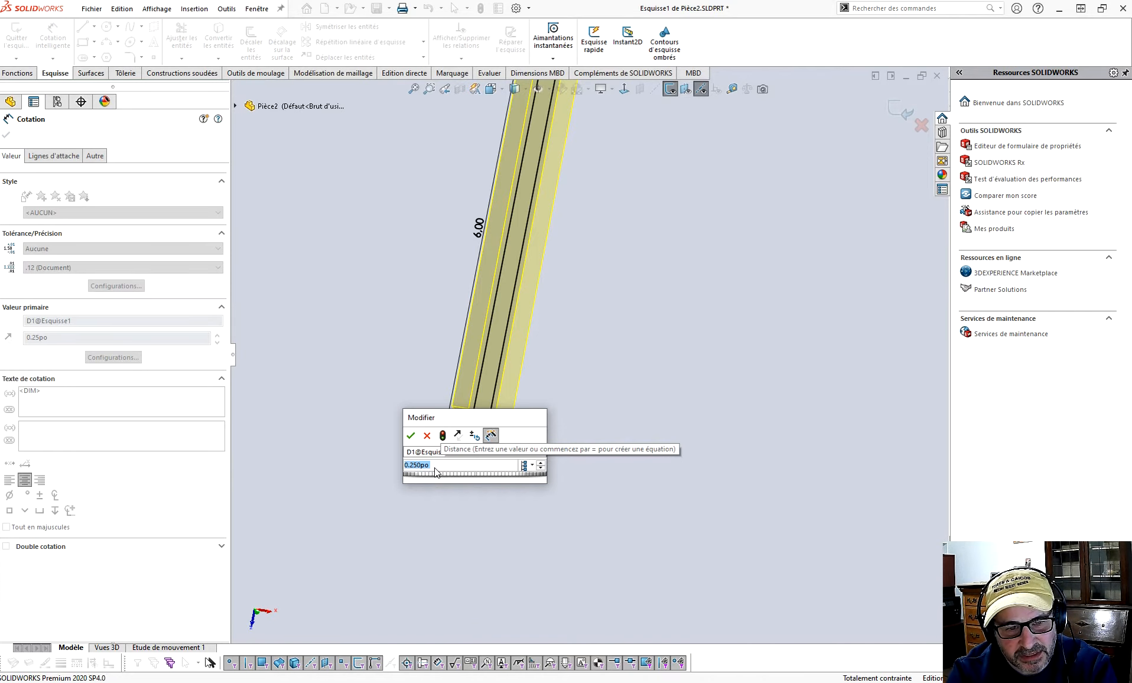
type("=")
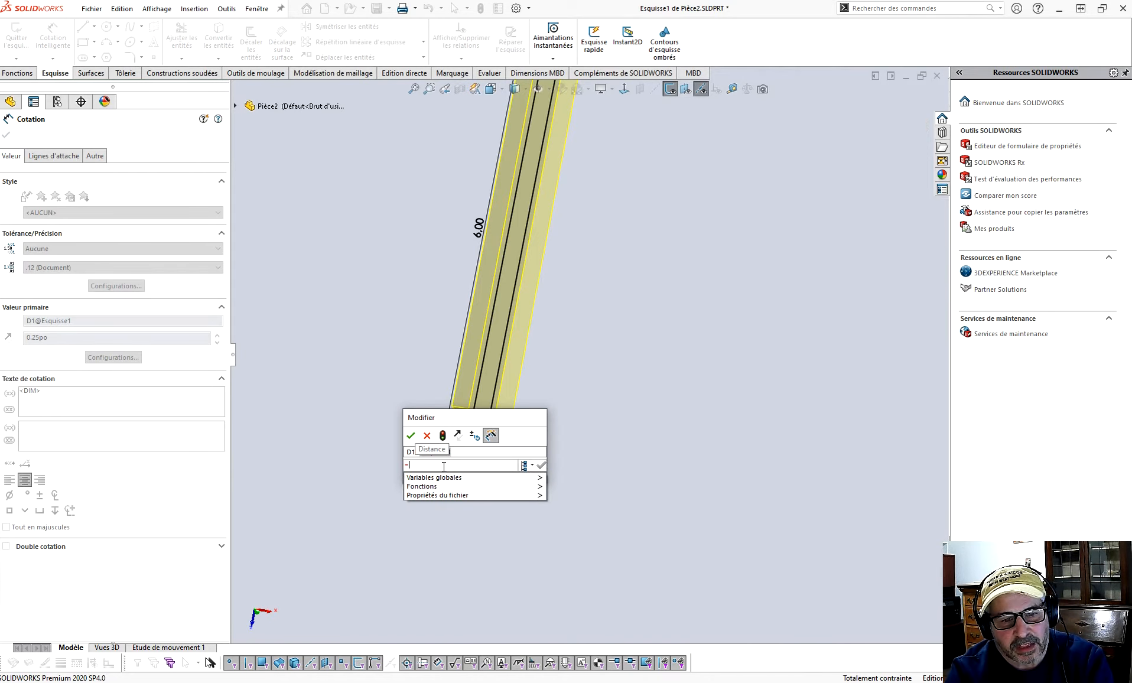
mouse_move(448, 480)
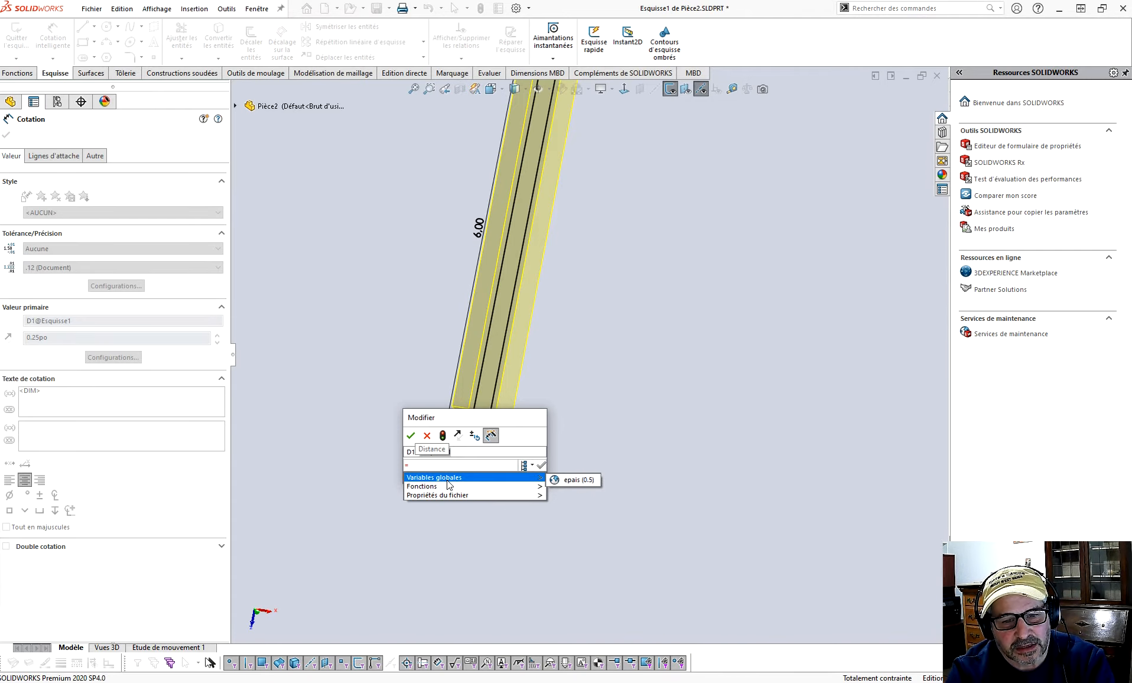
left_click(579, 481)
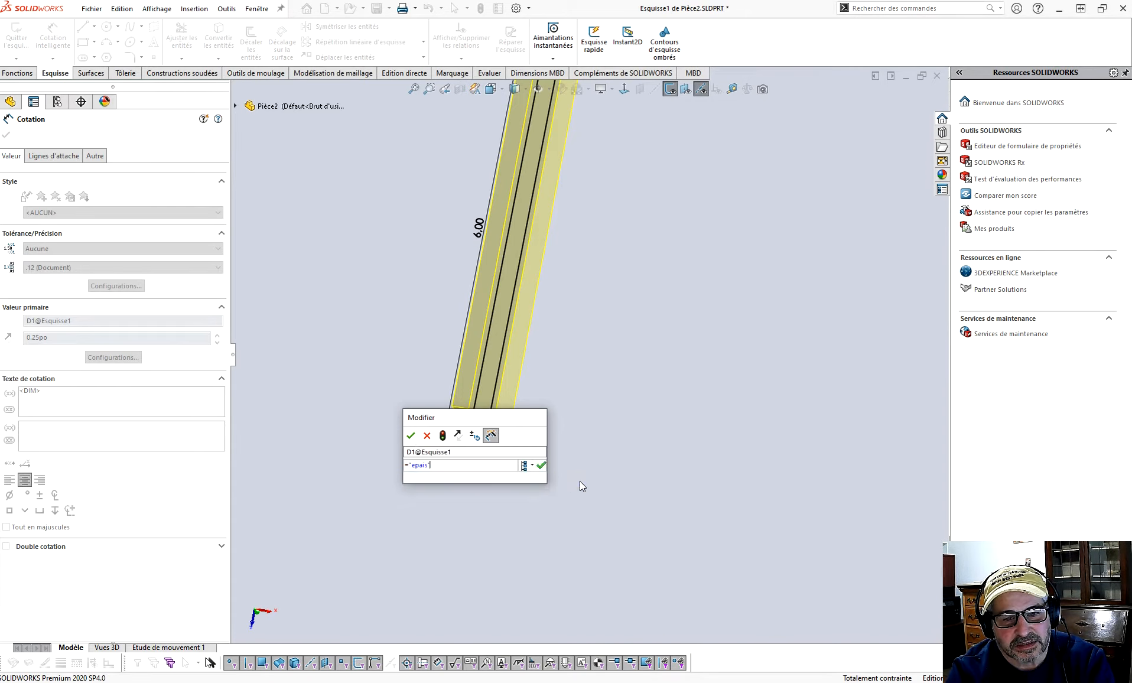
left_click(542, 464)
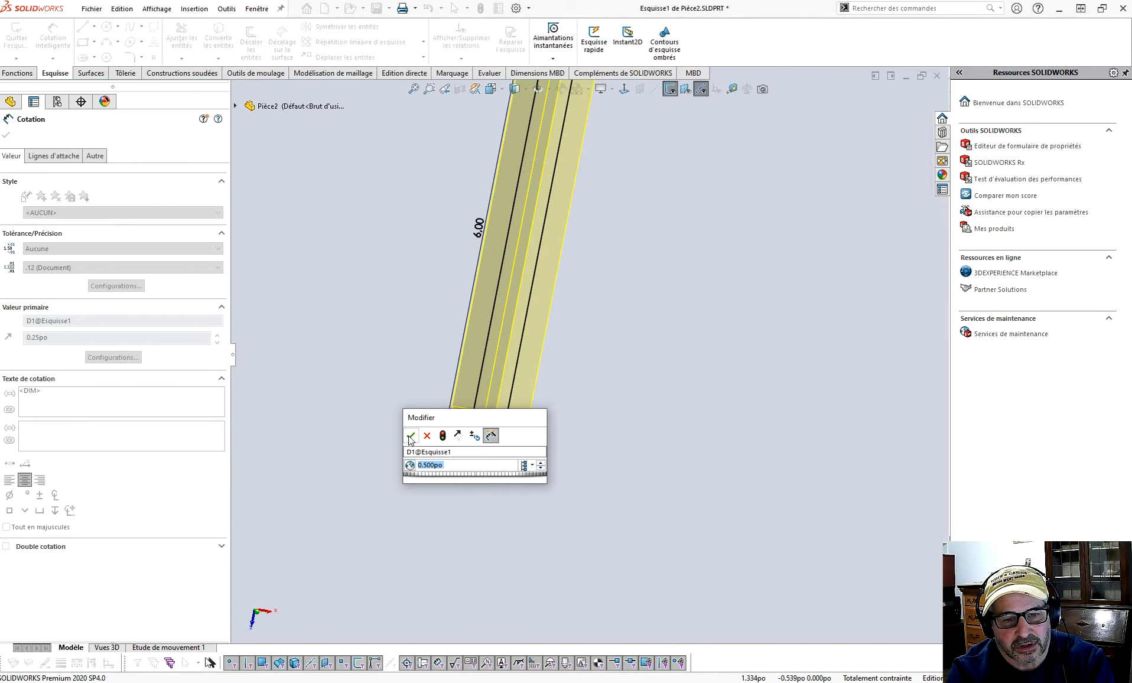
Apply the linked thickness dimension to all configurations and confirm the change.
left_click(524, 466)
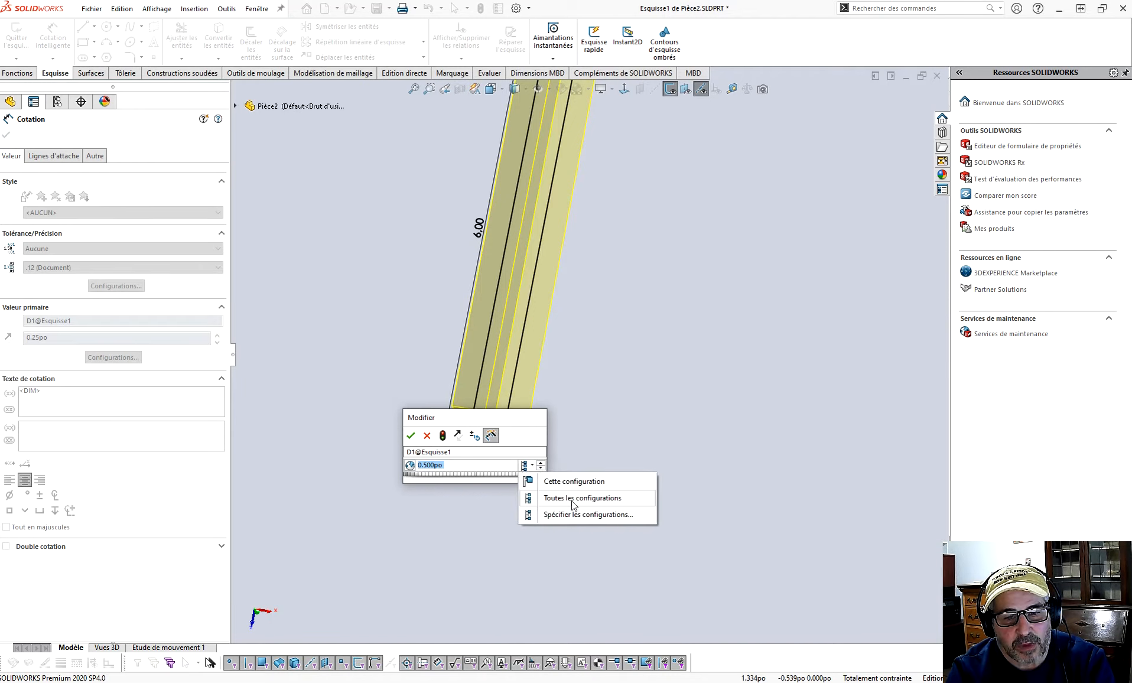
left_click(550, 498)
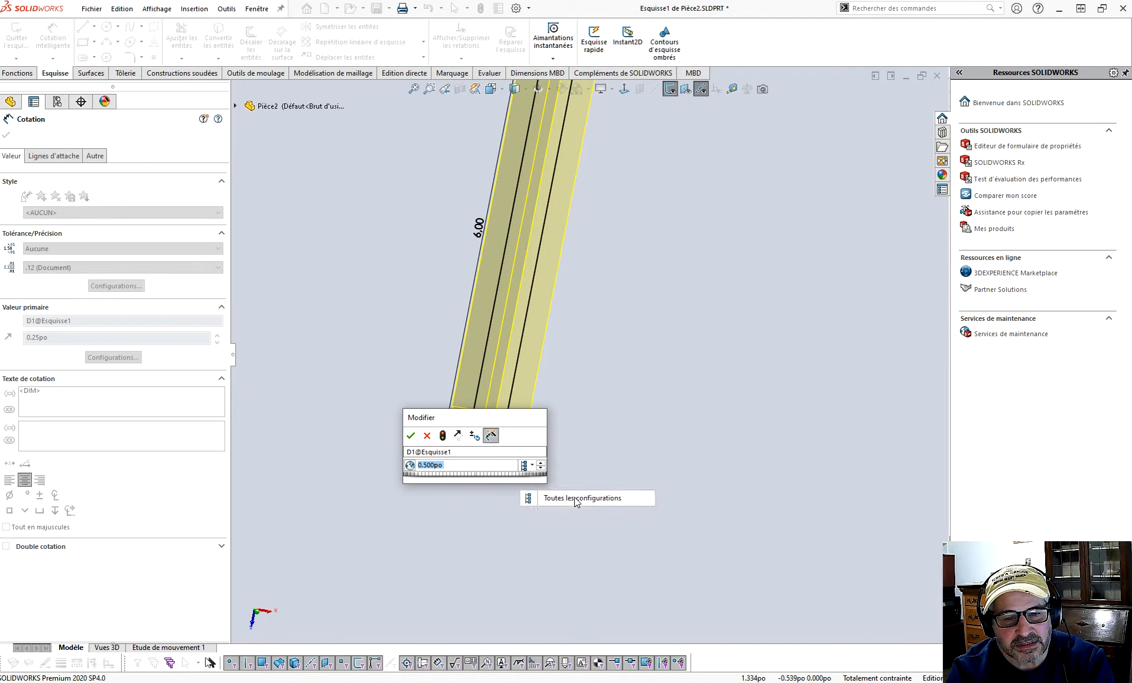
left_click(411, 436)
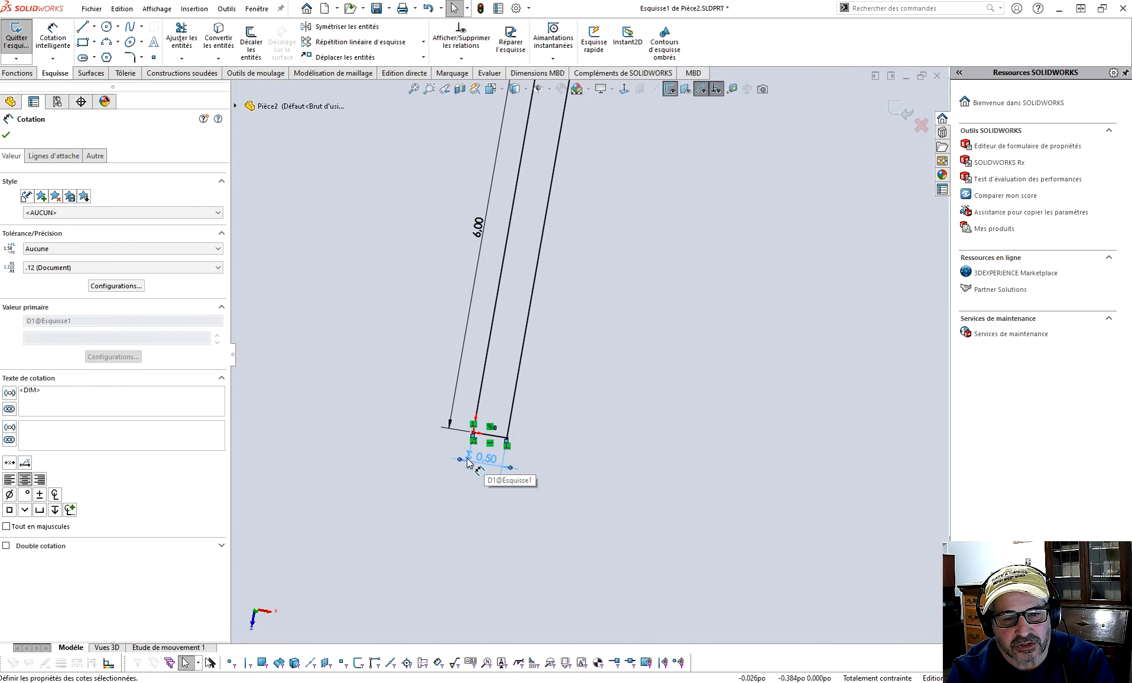
left_click(531, 505)
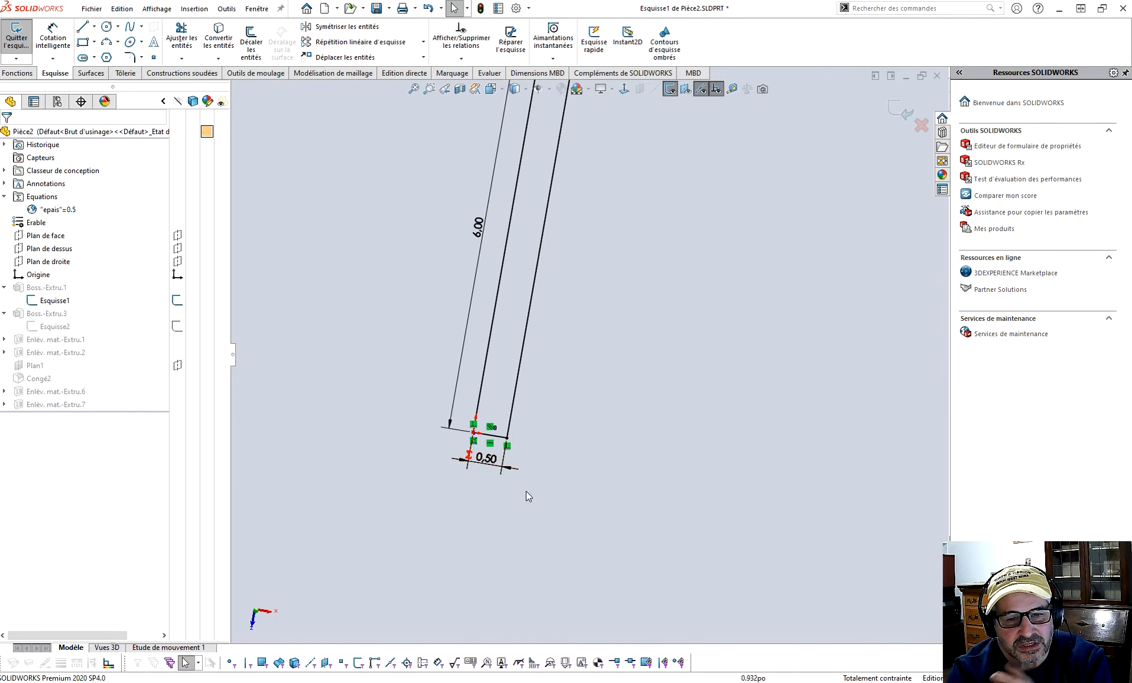
Exit Esquisse1 to rebuild the stand and inspect the thickness of its upright panel.
middle_click_drag(523, 490, 534, 507)
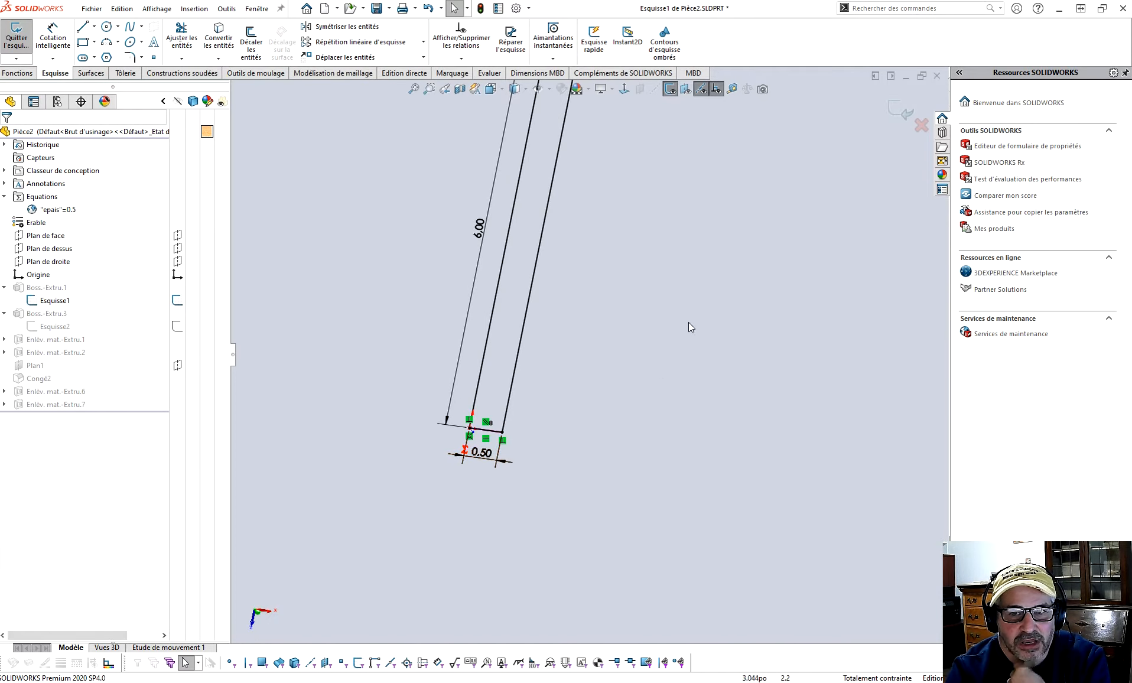
left_click(896, 120)
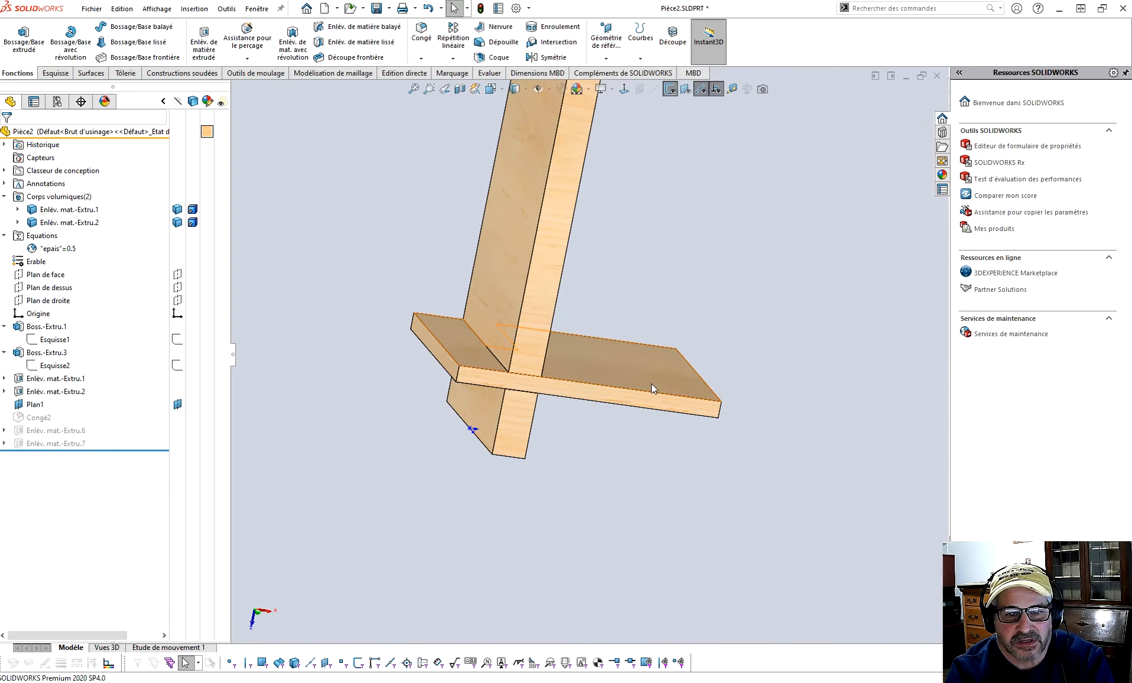
mouse_move(626, 384)
middle_mouse_down()
mouse_move(601, 357)
mouse_move(638, 367)
middle_mouse_up()
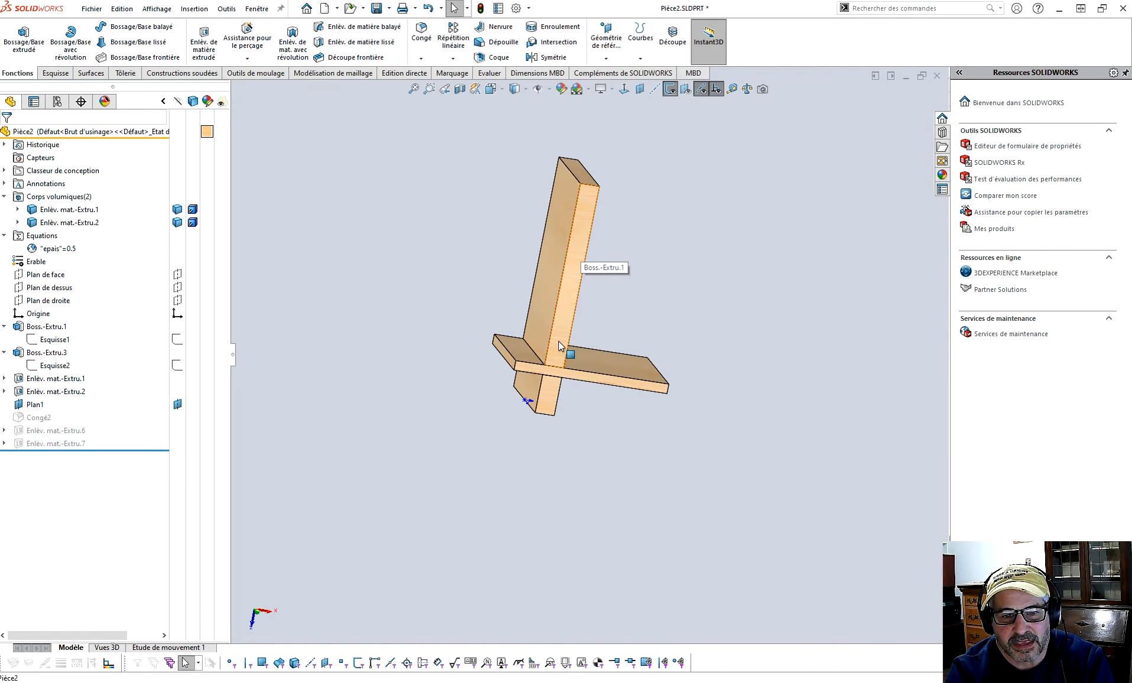
scroll(721, 314, "down", 4)
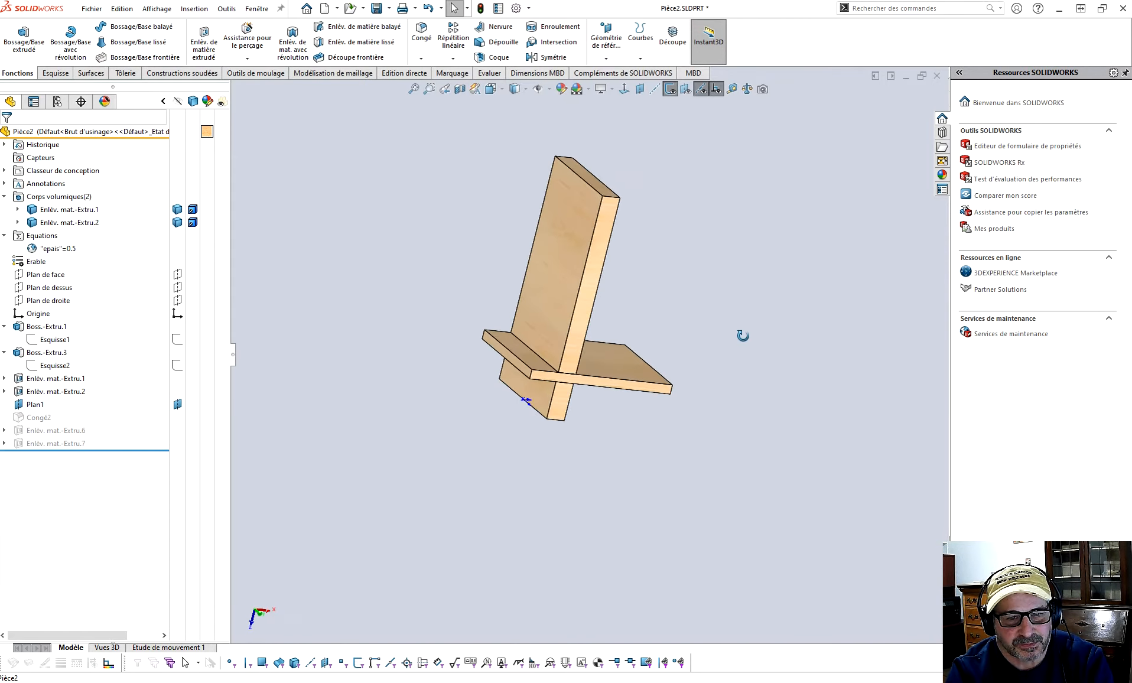
key("f")
Edit Esquisse2 of Boss.-Extru.3, link its thickness dimension D2 to the global variable "epais", and exit the sketch.
left_click(55, 365)
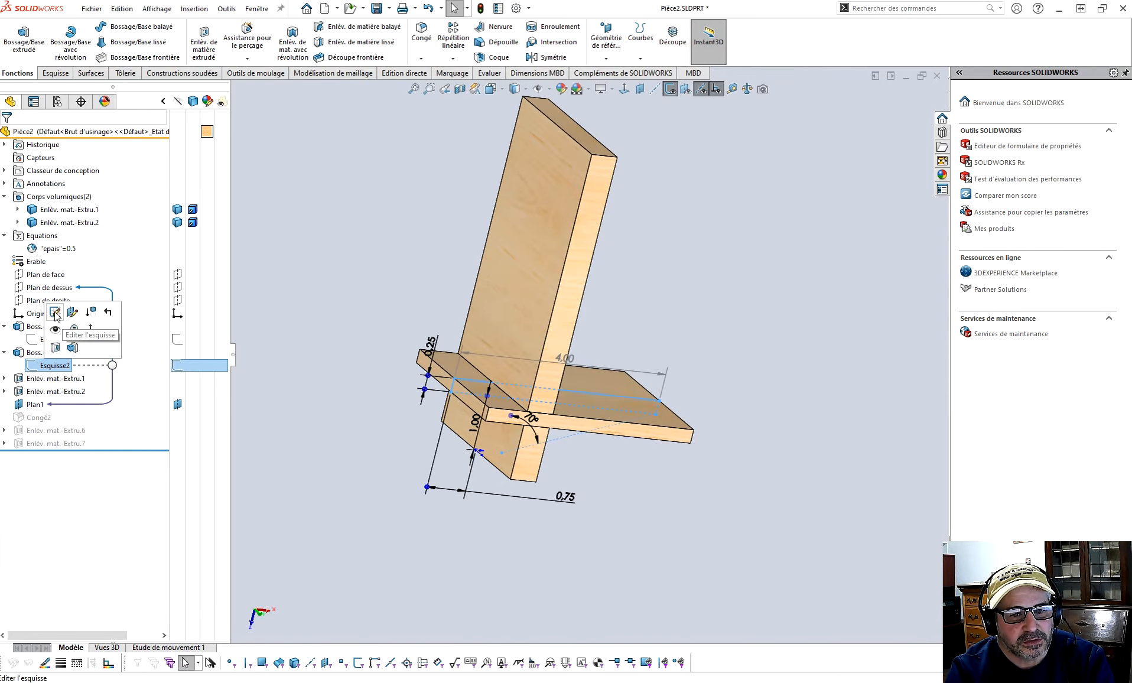
left_click(55, 313)
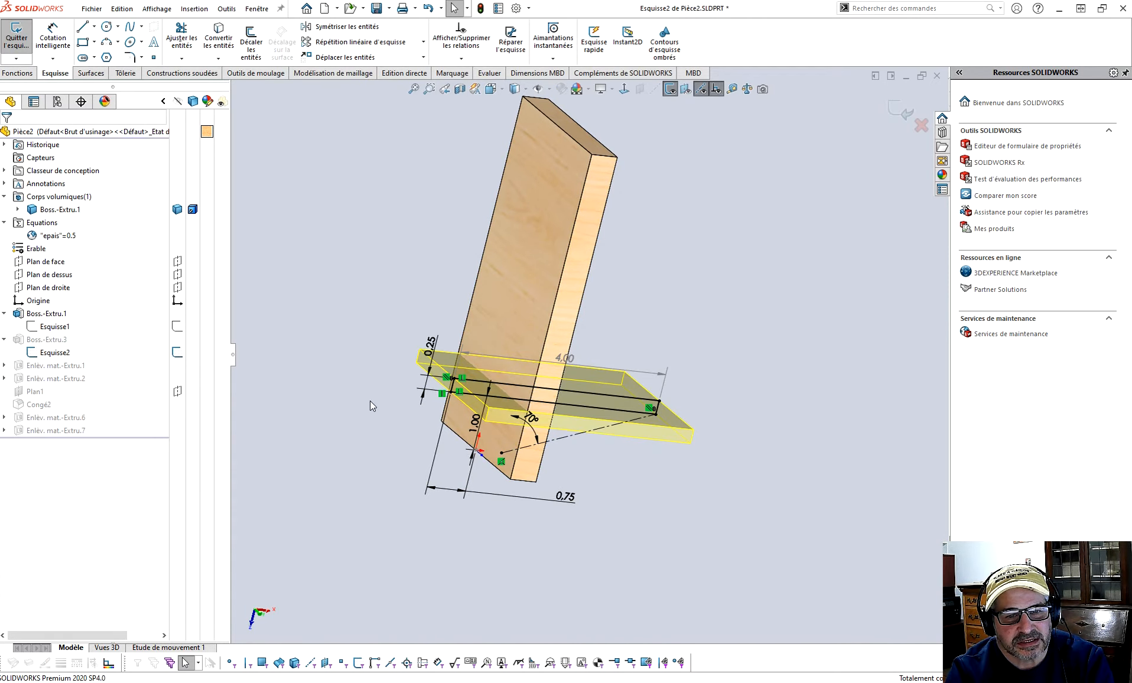
double_click(430, 342)
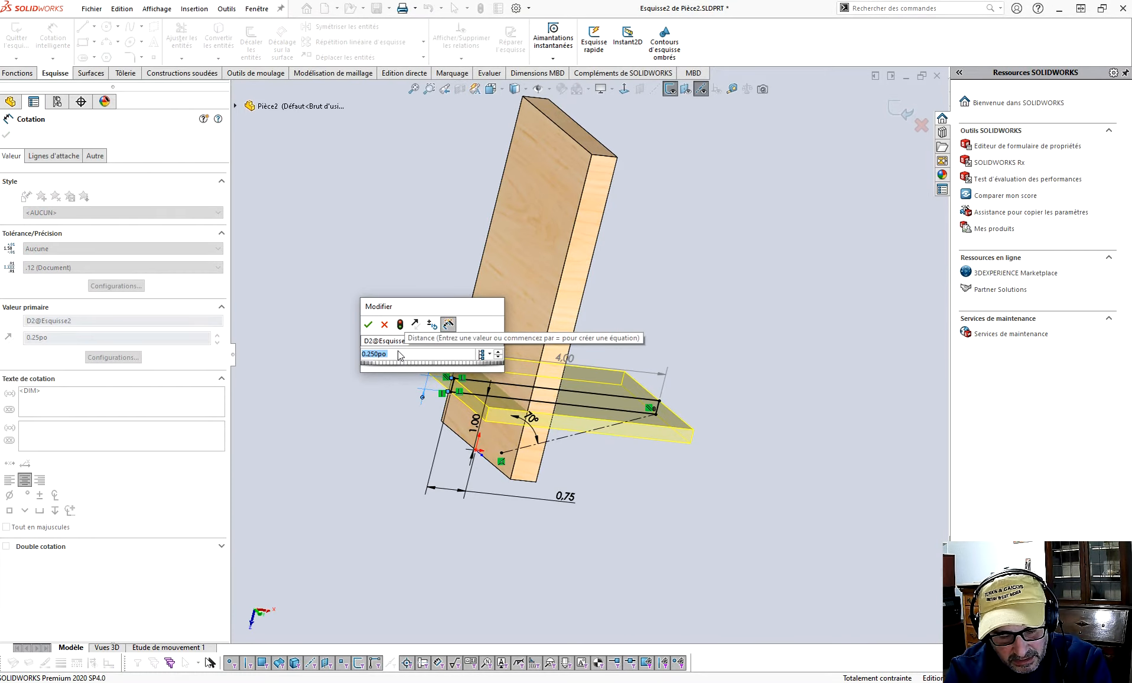
type("=")
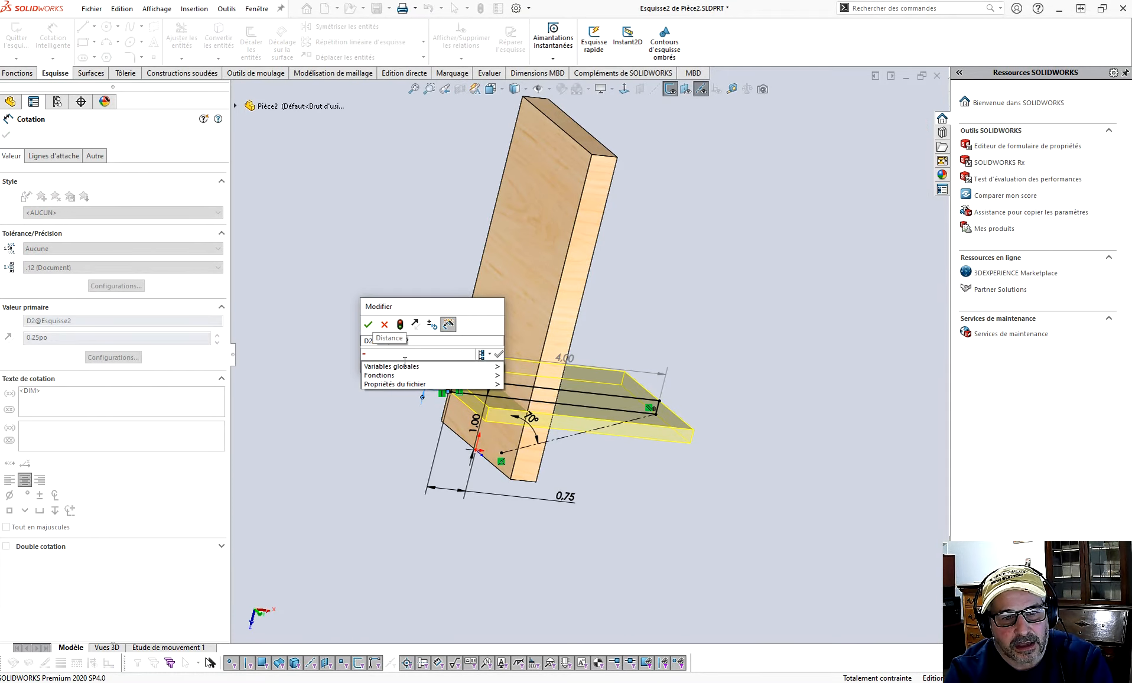
mouse_move(404, 367)
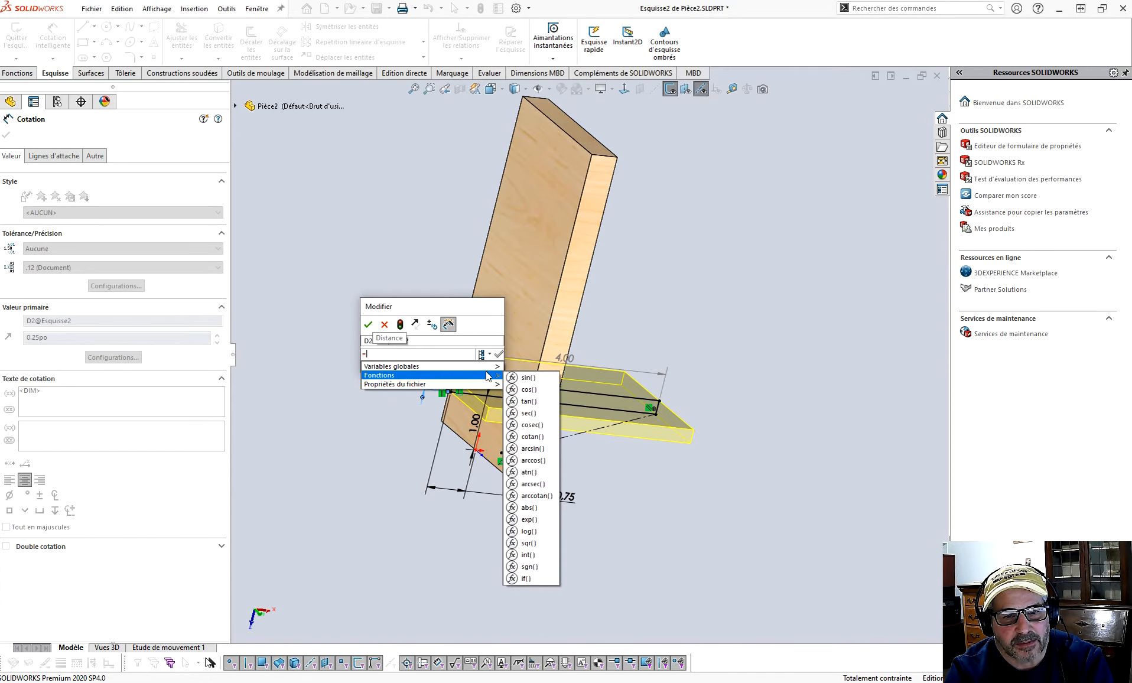
left_click(533, 369)
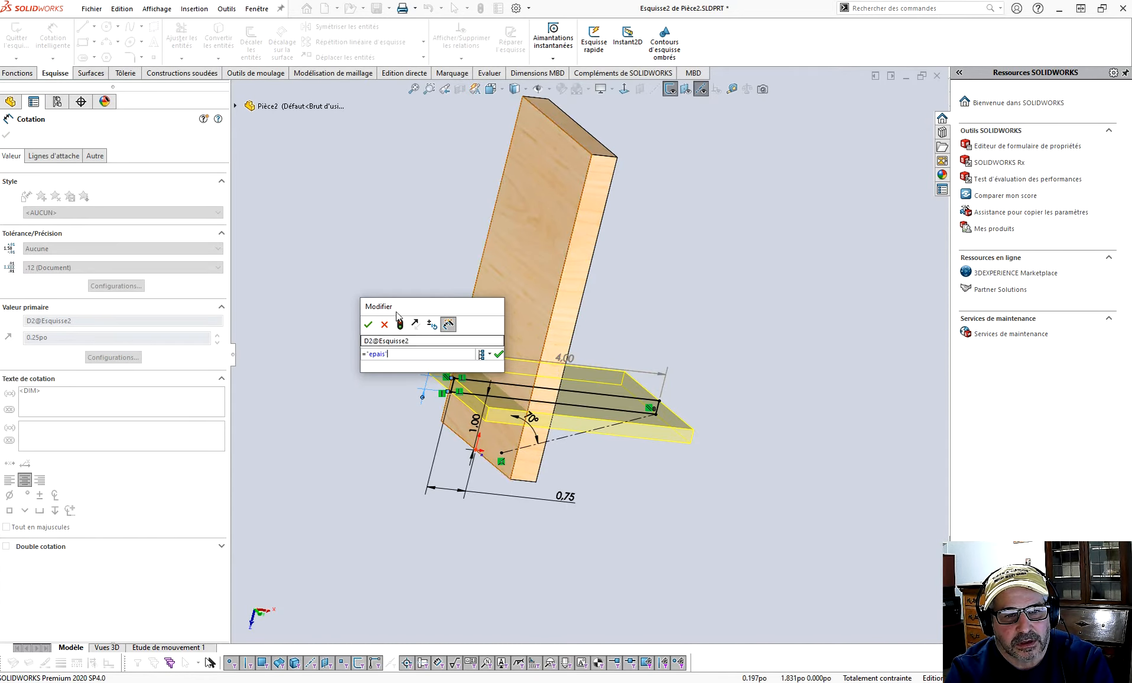
left_click(368, 324)
left_click(347, 231)
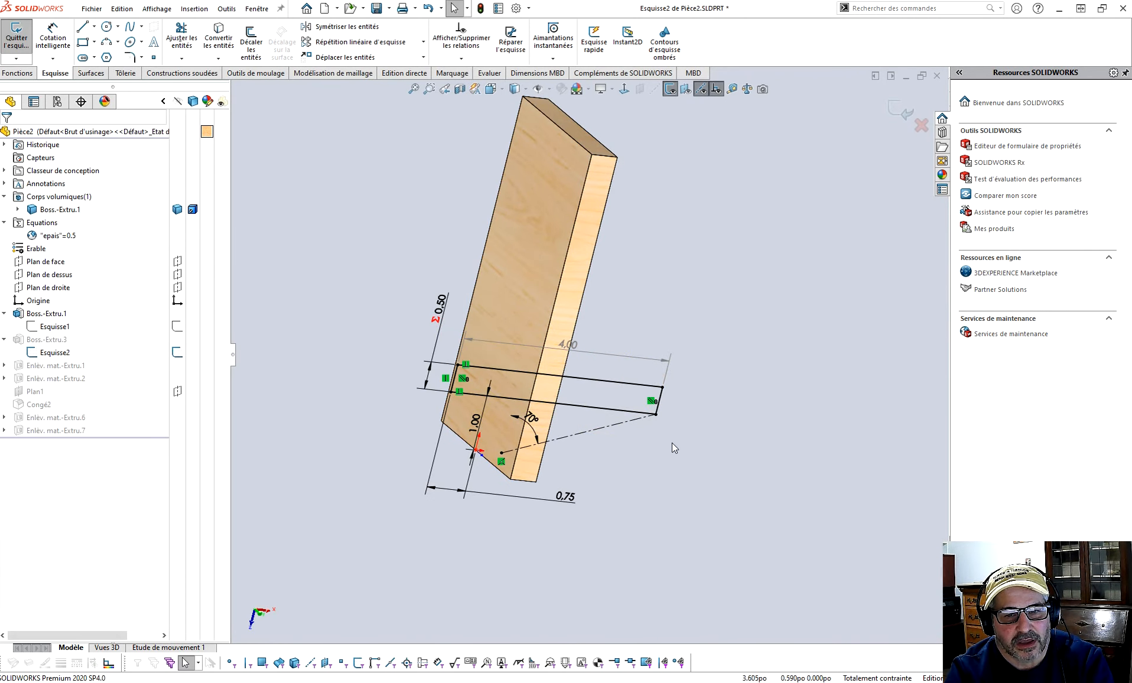
left_click(897, 116)
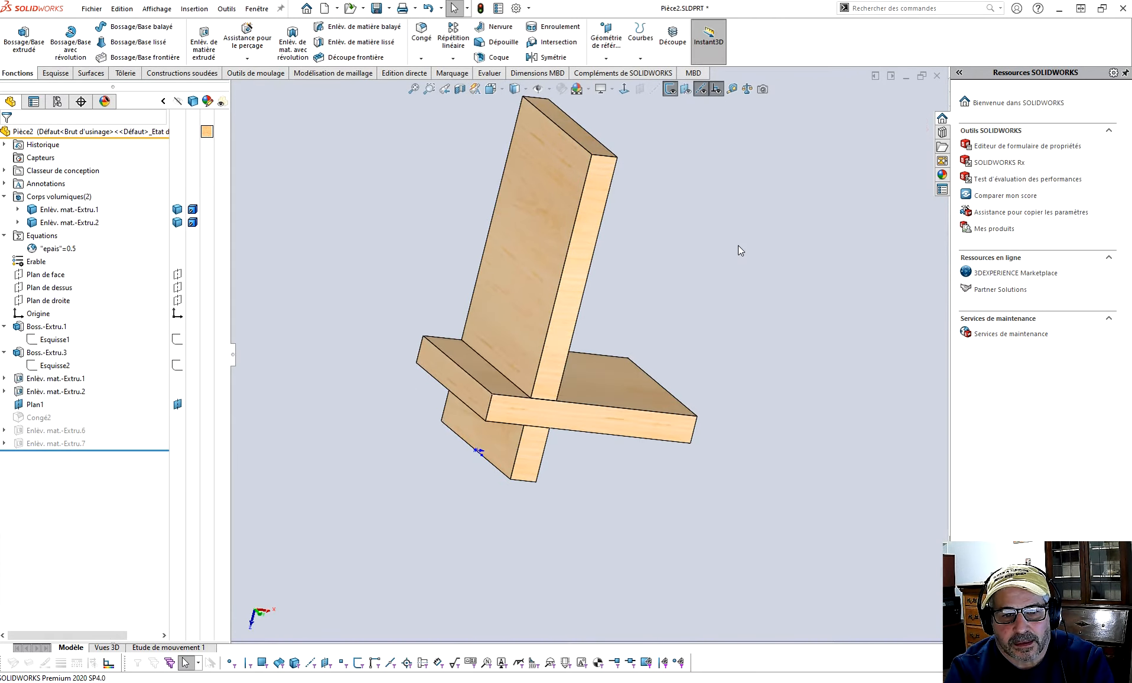
mouse_move(737, 246)
middle_mouse_down()
mouse_move(733, 207)
mouse_move(696, 202)
mouse_move(702, 187)
mouse_move(737, 235)
middle_mouse_up()
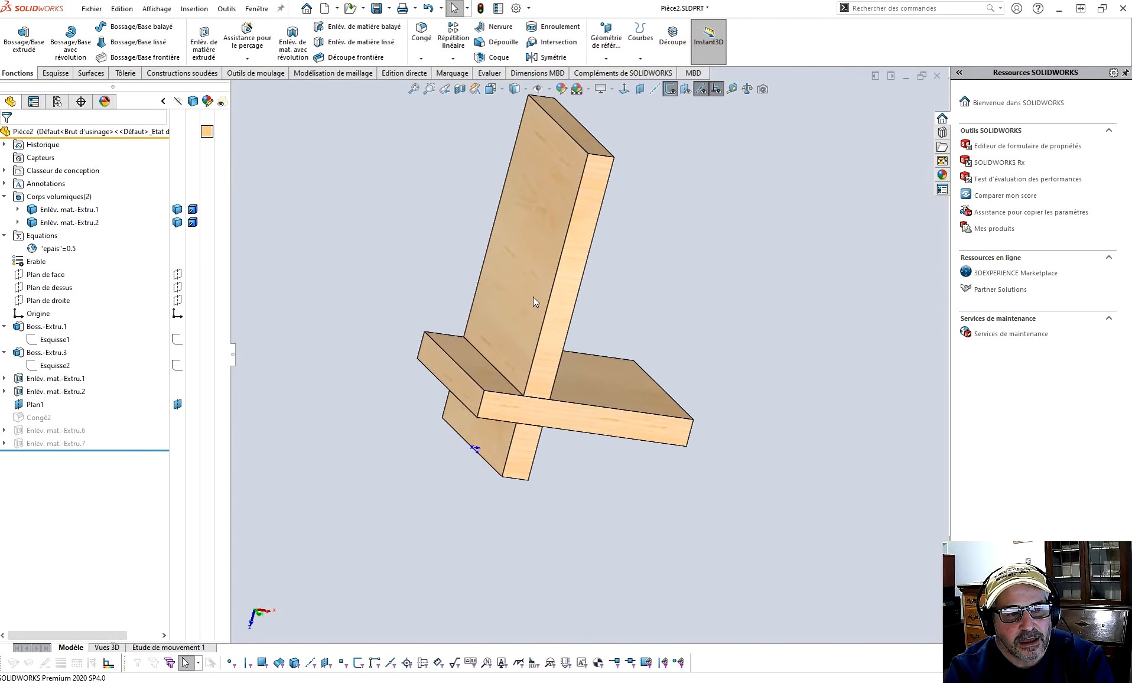
Set the global variable "epais" to .25 in the equation manager and inspect both panels of the rebuilt stand.
right_click(46, 241)
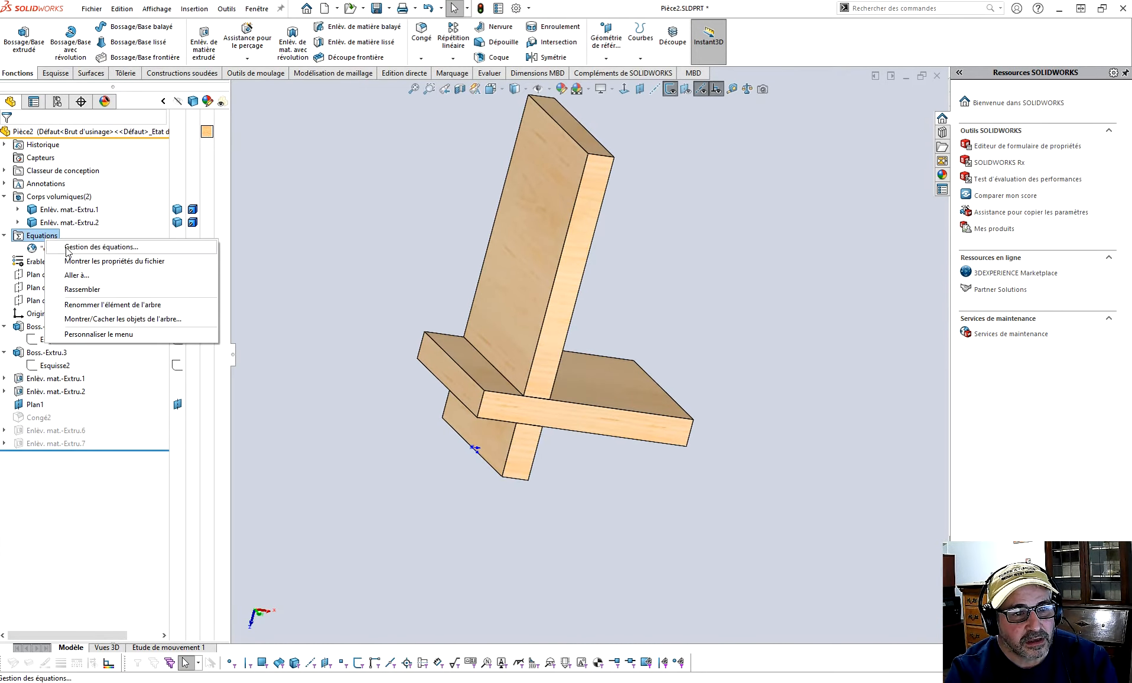
left_click(341, 244)
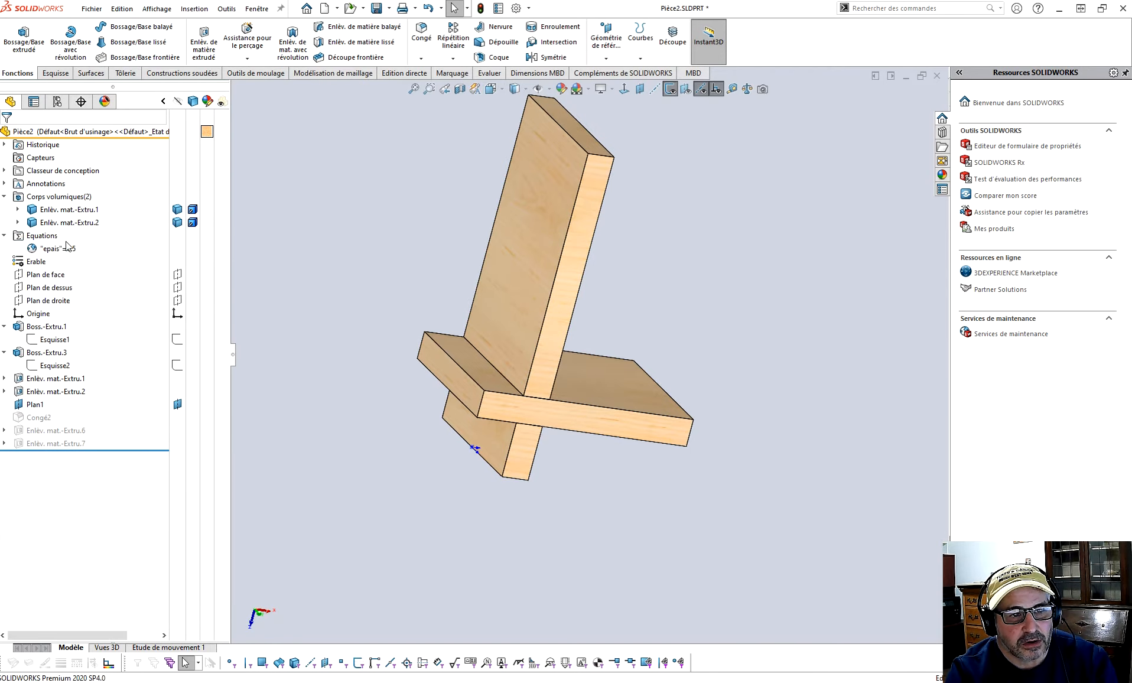
right_click(34, 235)
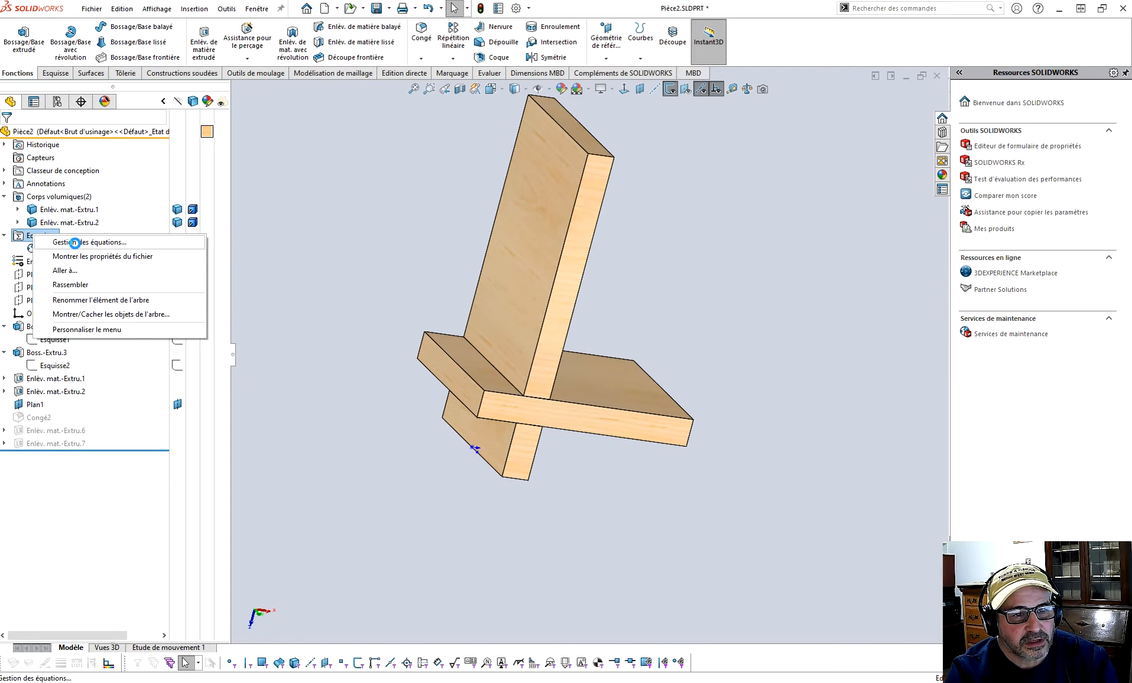
left_click(77, 246)
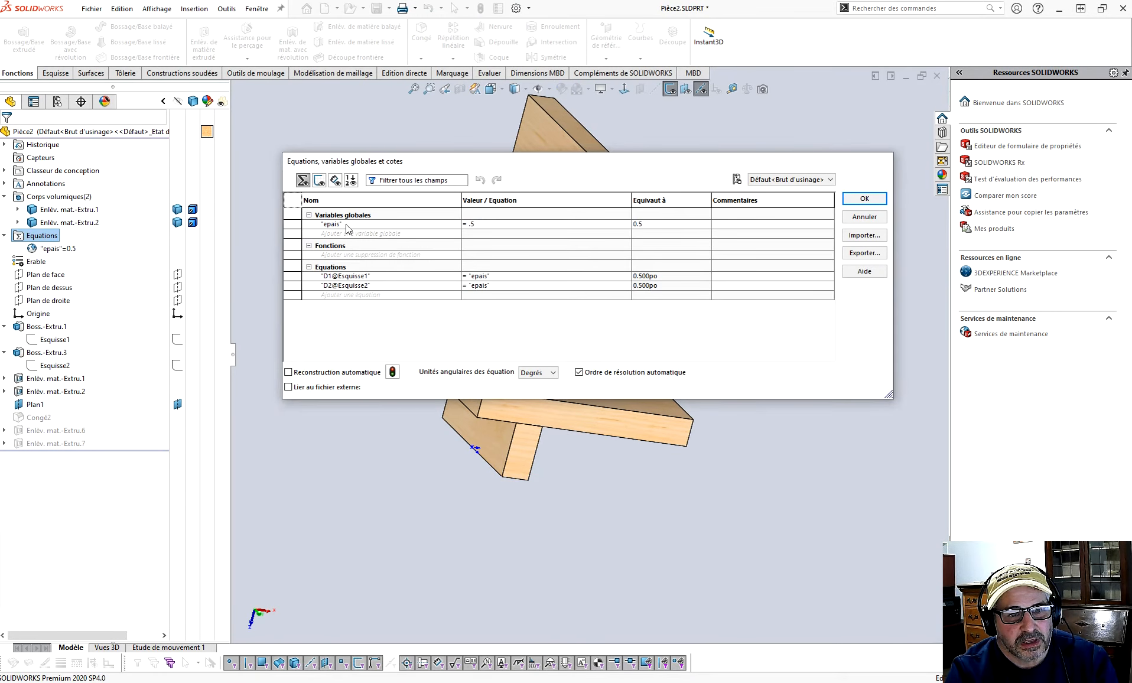
left_click(471, 226)
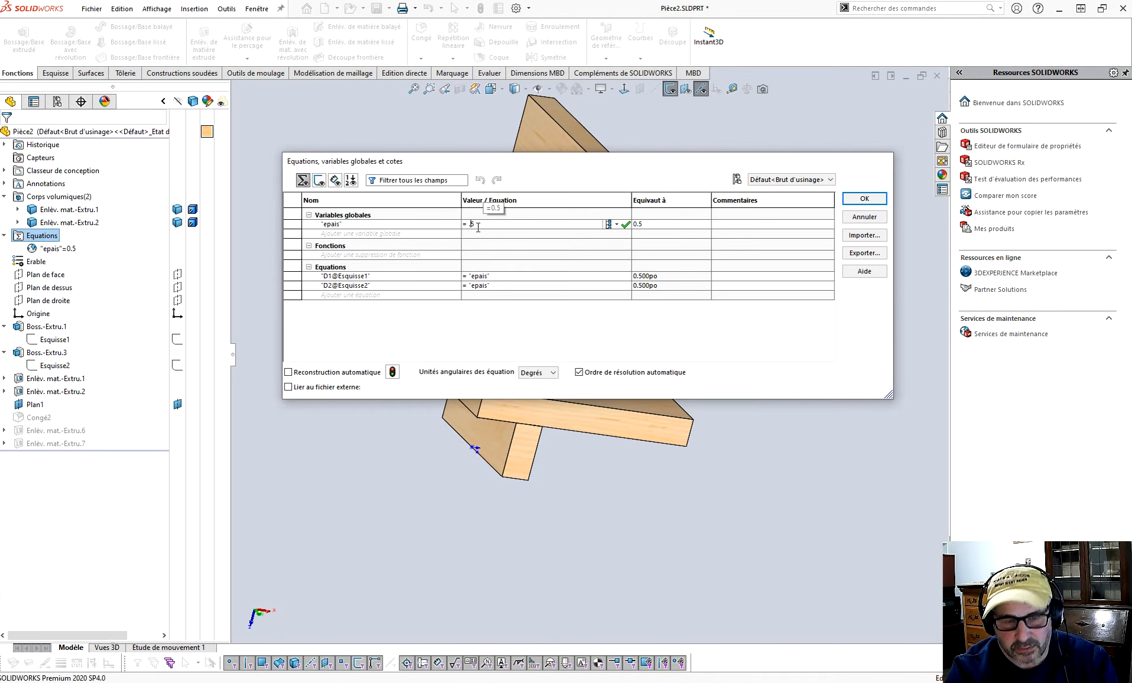
type("2")
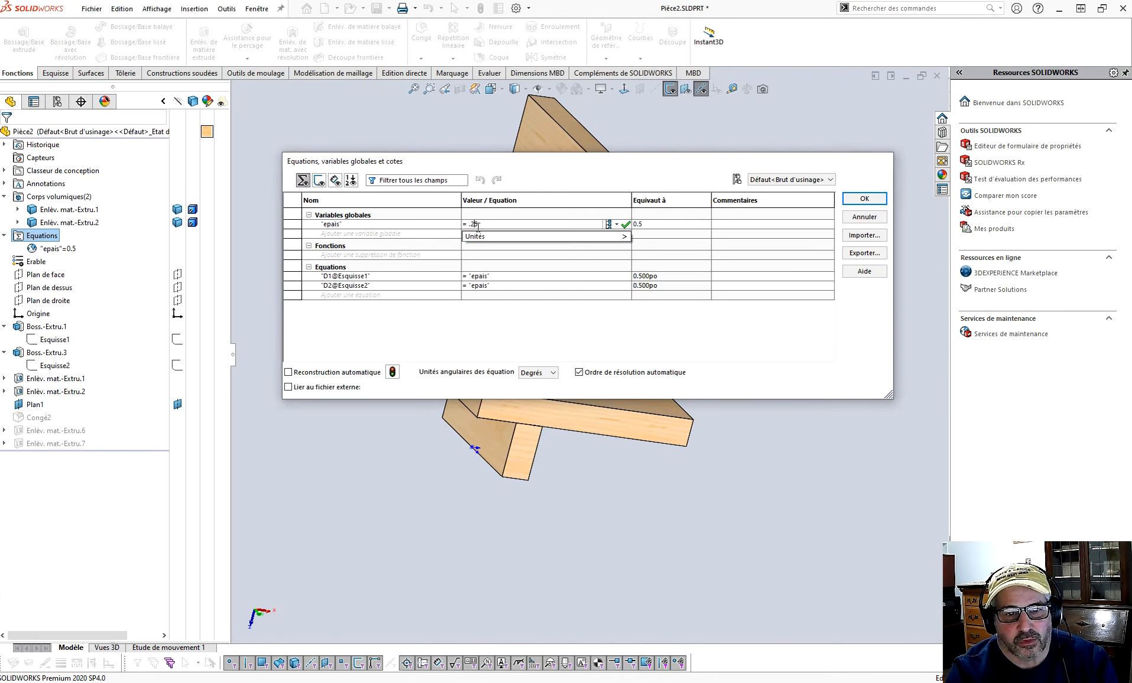
left_click(626, 225)
left_click(860, 199)
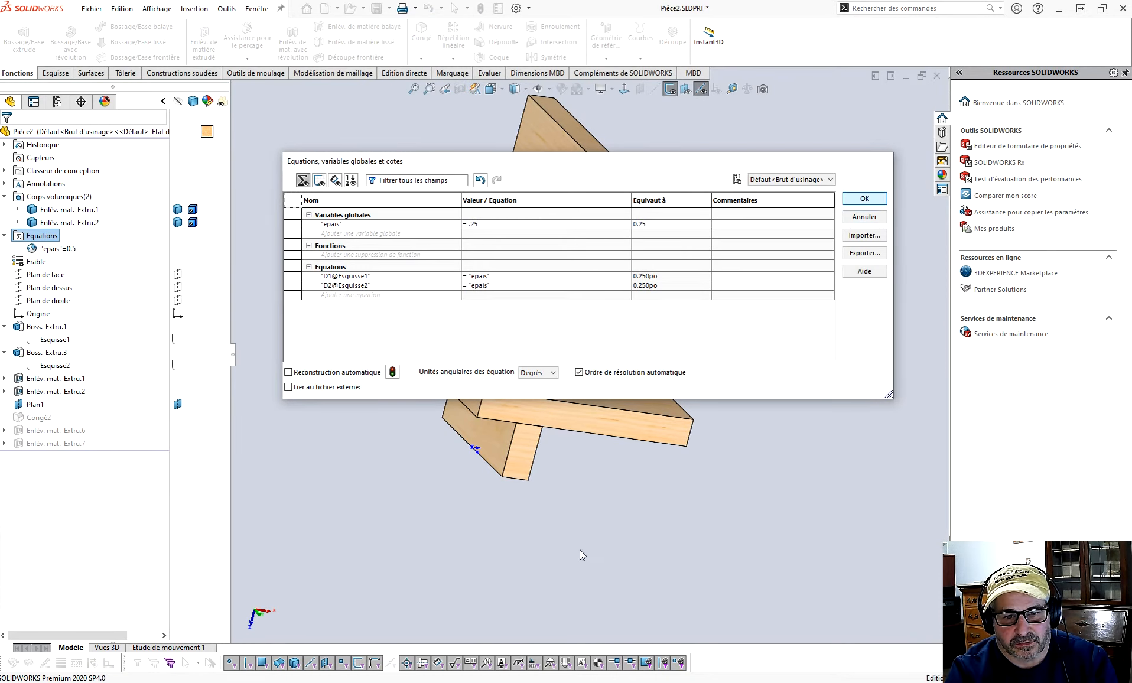
middle_click_drag(597, 420, 547, 404)
middle_click_drag(475, 365, 516, 382)
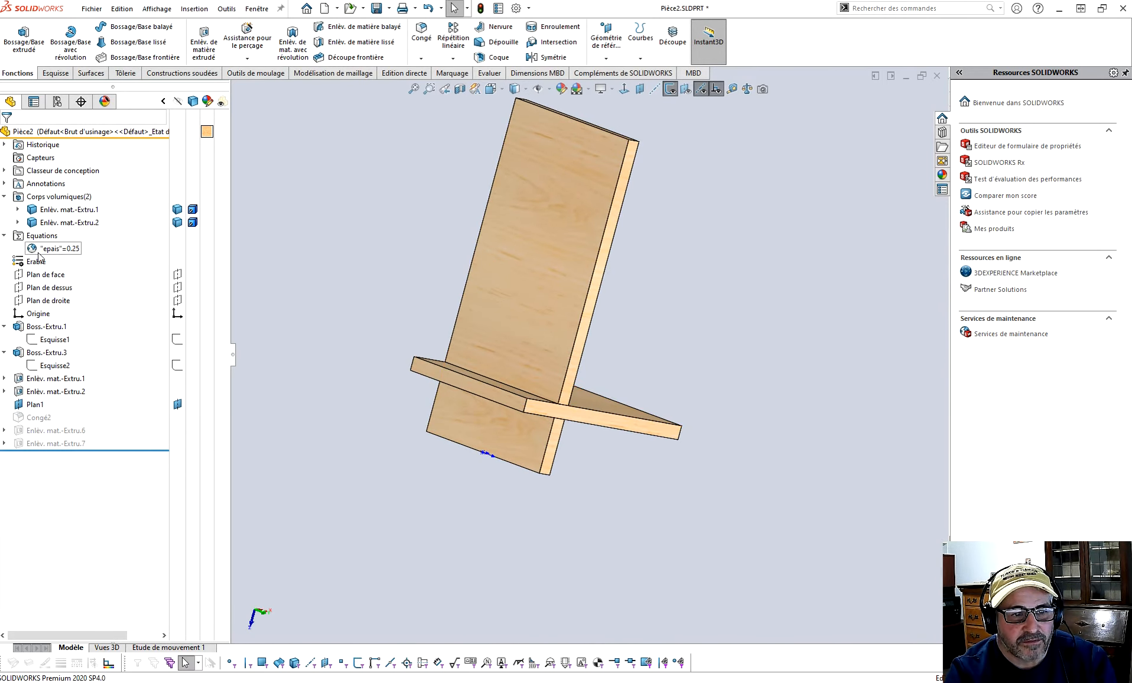
middle_click_drag(309, 367, 318, 358)
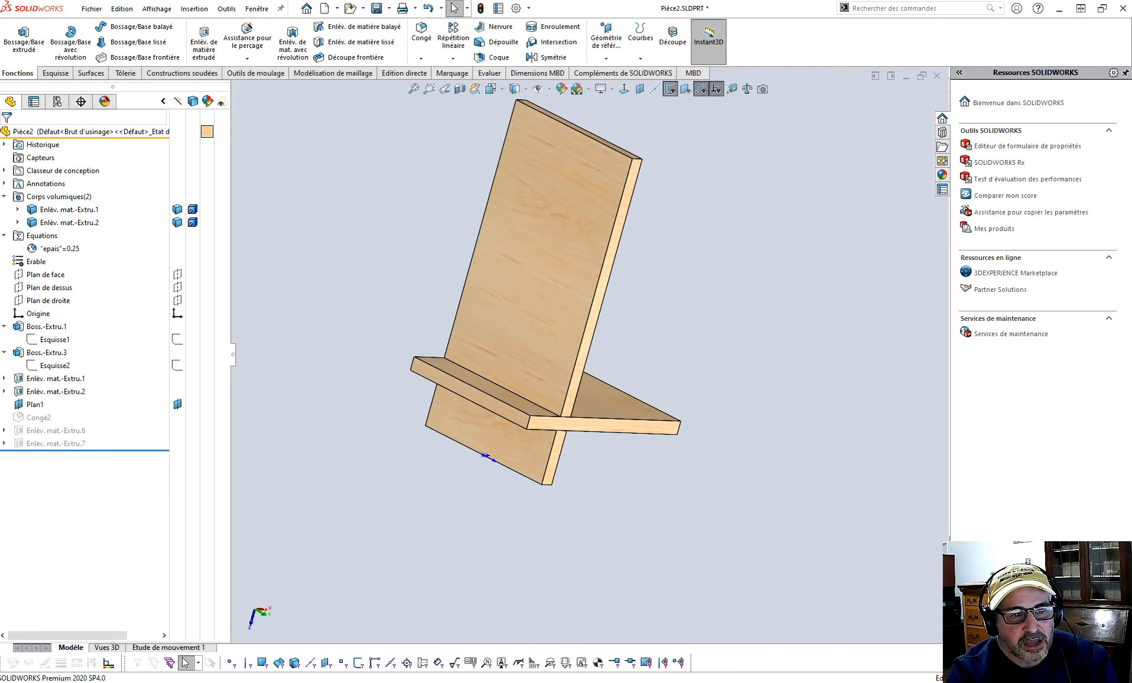
Examine the dimensions of Esquisse1 and Boss.-Extru.1 on the upright panel.
left_click(54, 340)
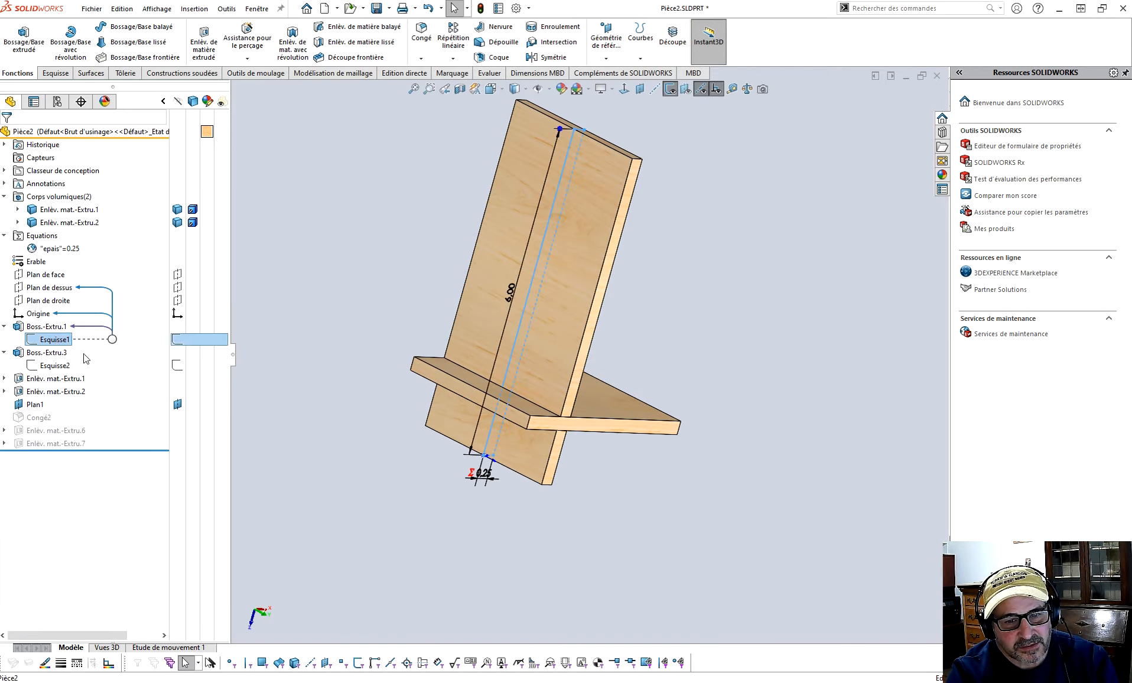
left_click(437, 592)
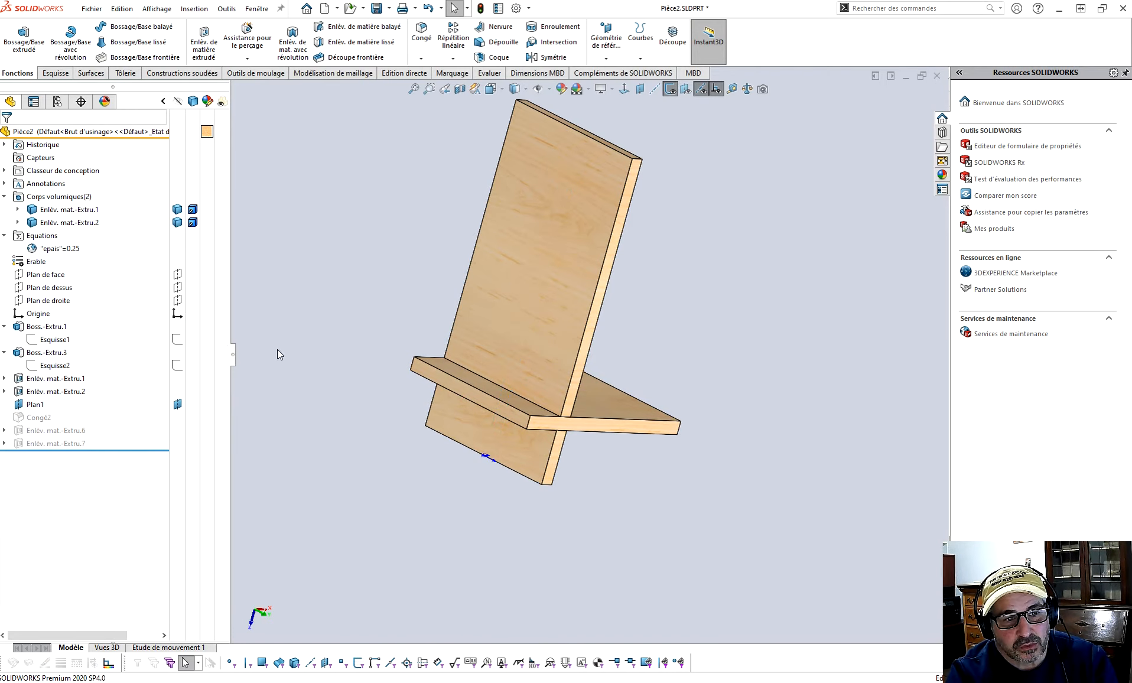
left_click(44, 326)
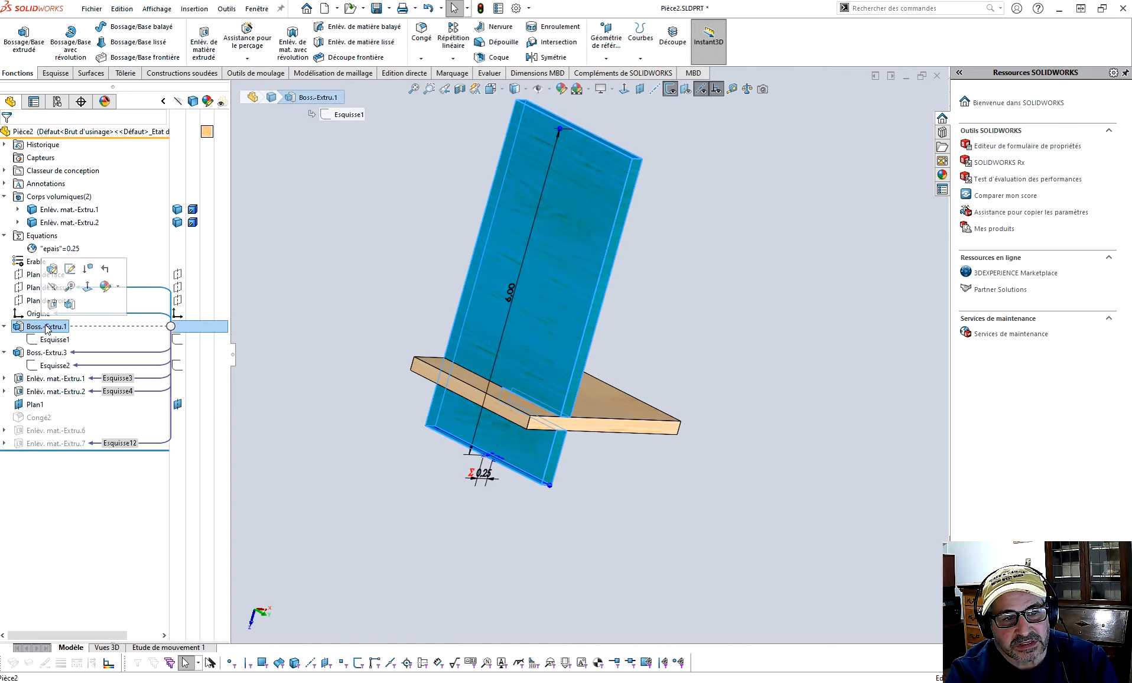
left_click(465, 552)
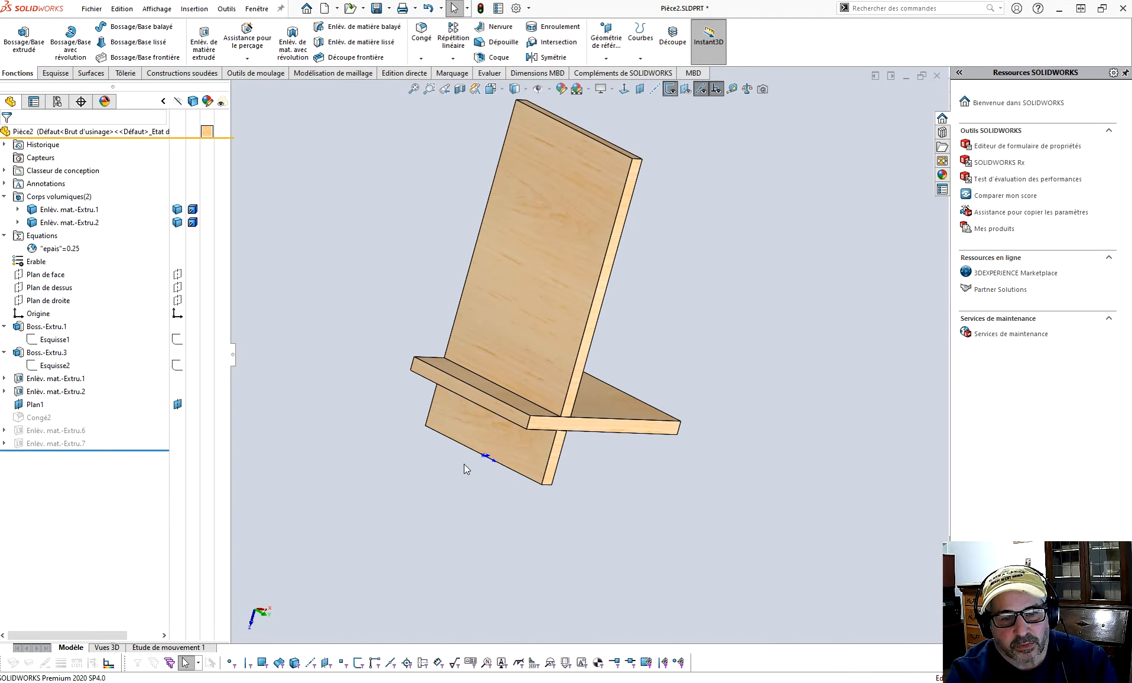
Switch to the gl-VIN-p100 part and examine the sketch dimensions of Boss.-Extru.2 in the Principale folder.
middle_click_drag(648, 393, 646, 414)
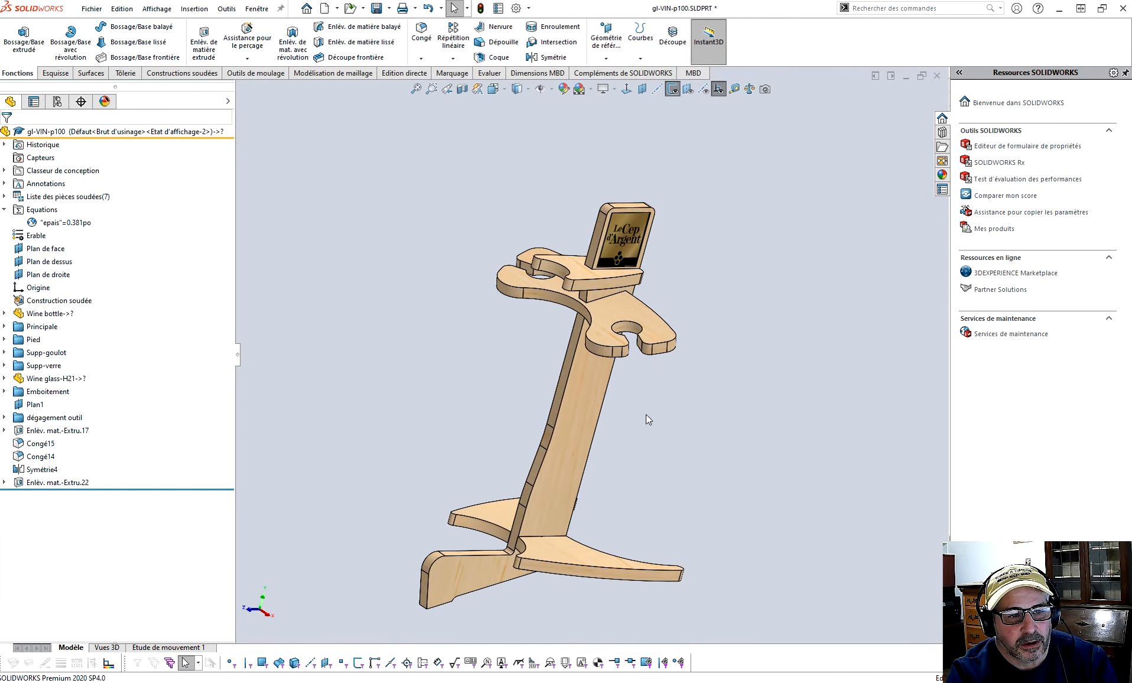
left_click(4, 327)
left_click(49, 339)
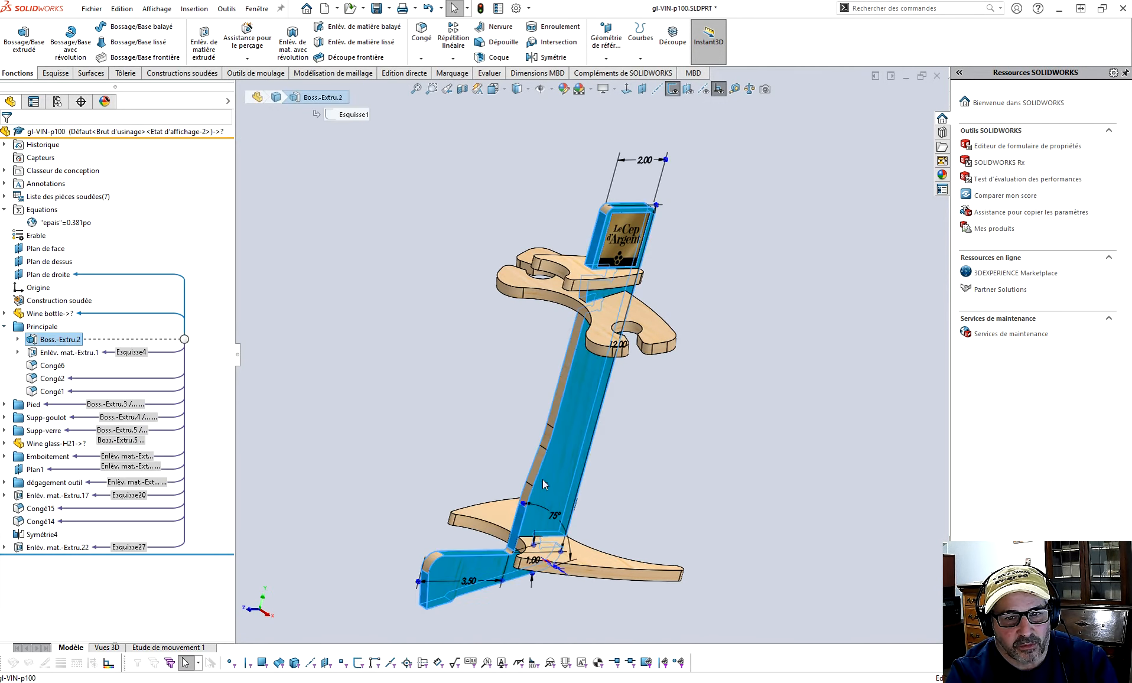
middle_click_drag(545, 484, 609, 248)
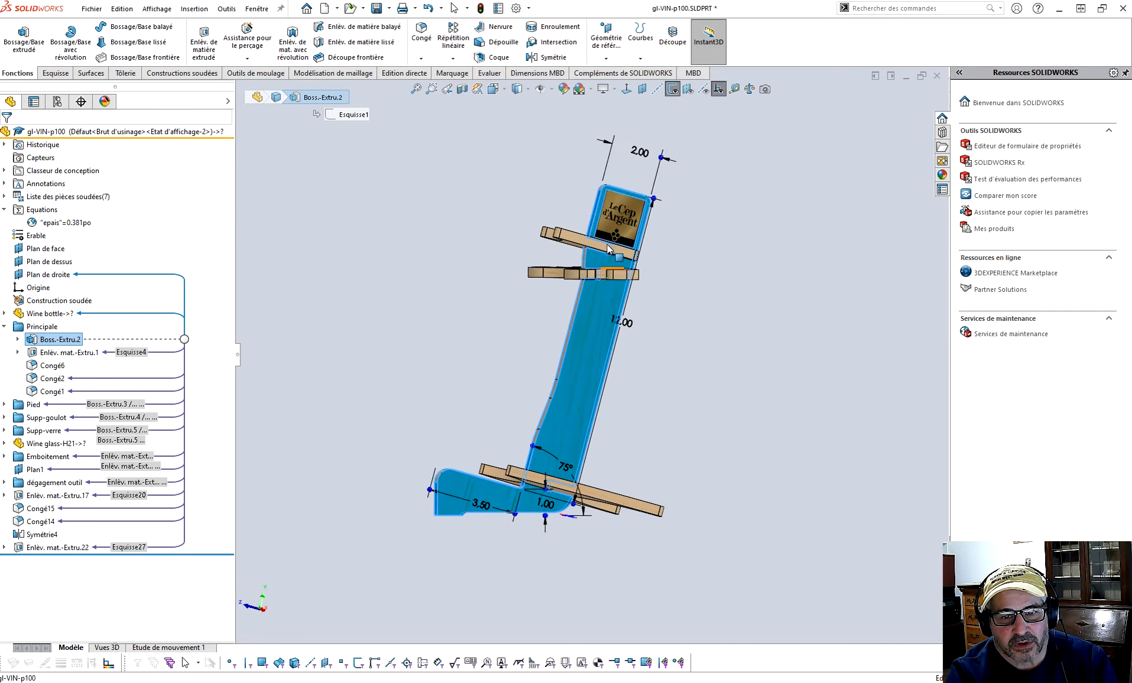
left_click(442, 356)
middle_click_drag(451, 395, 493, 452)
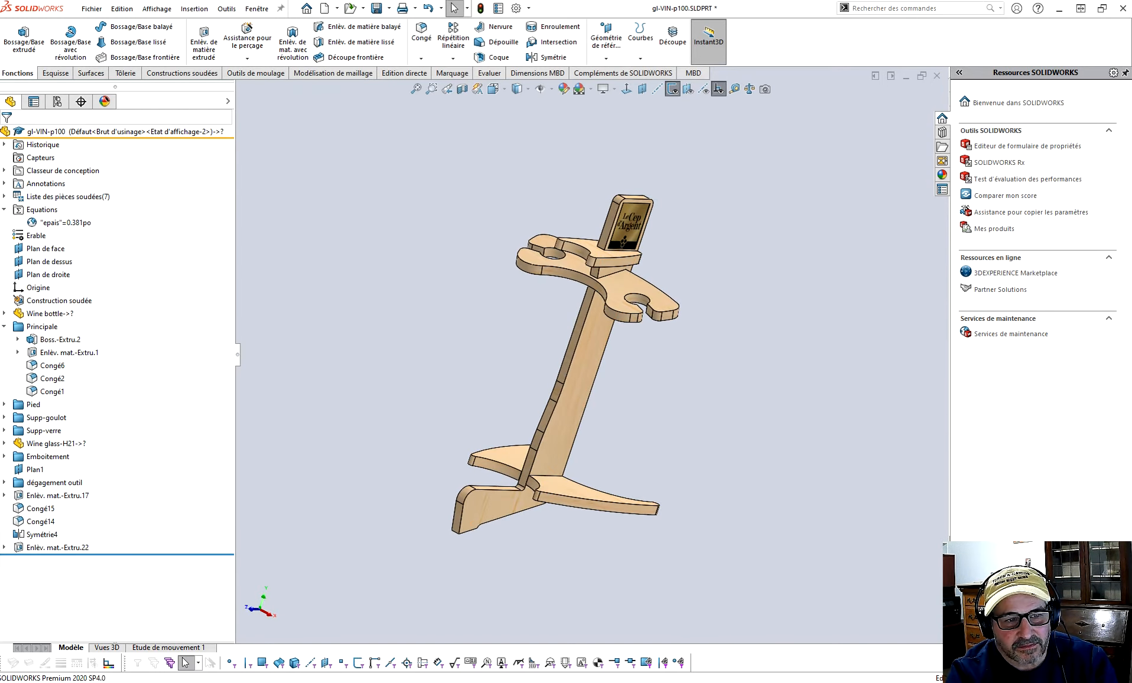
left_click(64, 338)
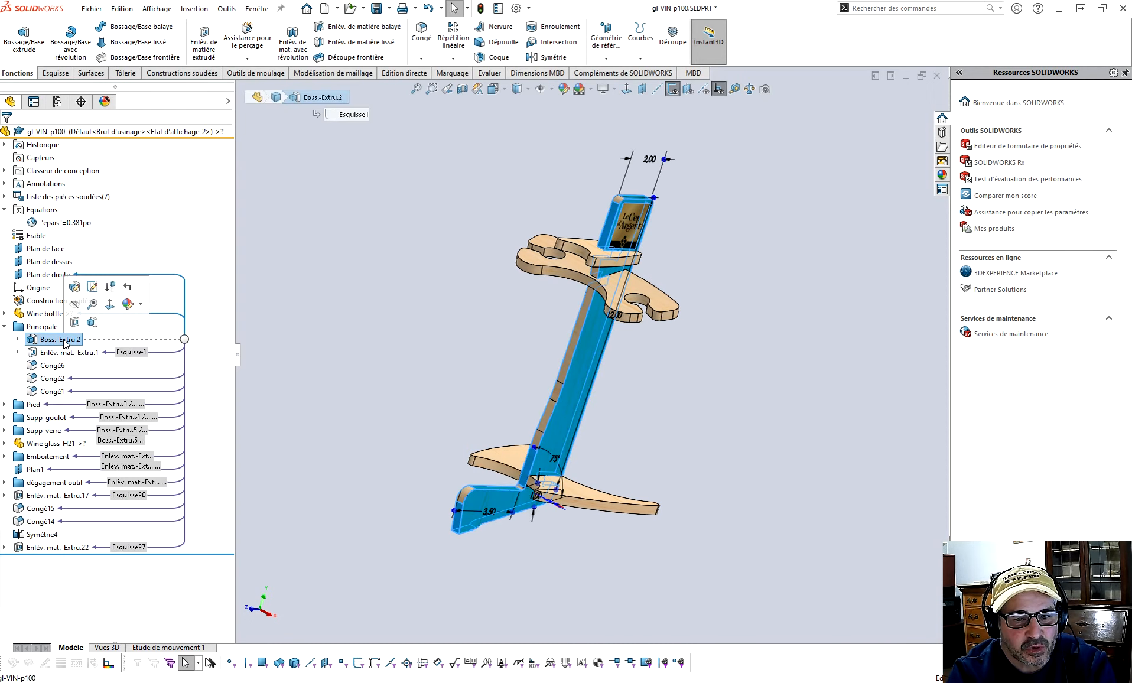
key("Escape")
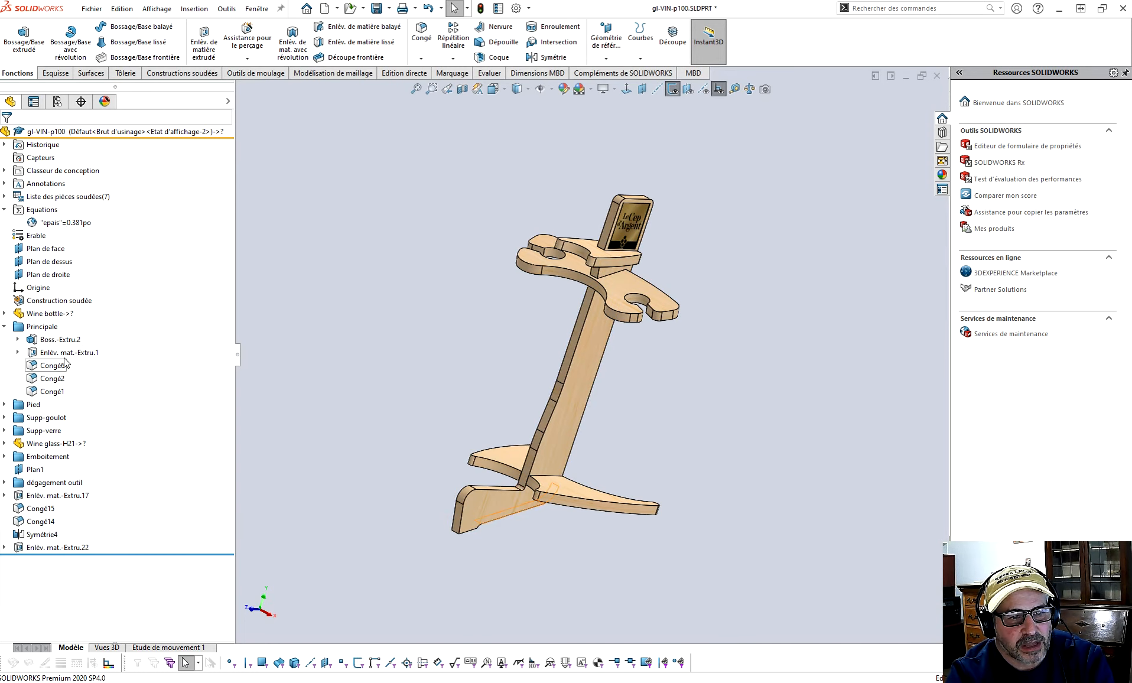
Open the definition of Boss.-Extru.2 to examine its mid-plane extrusion depth, and close it without changing any settings.
right_click(62, 342)
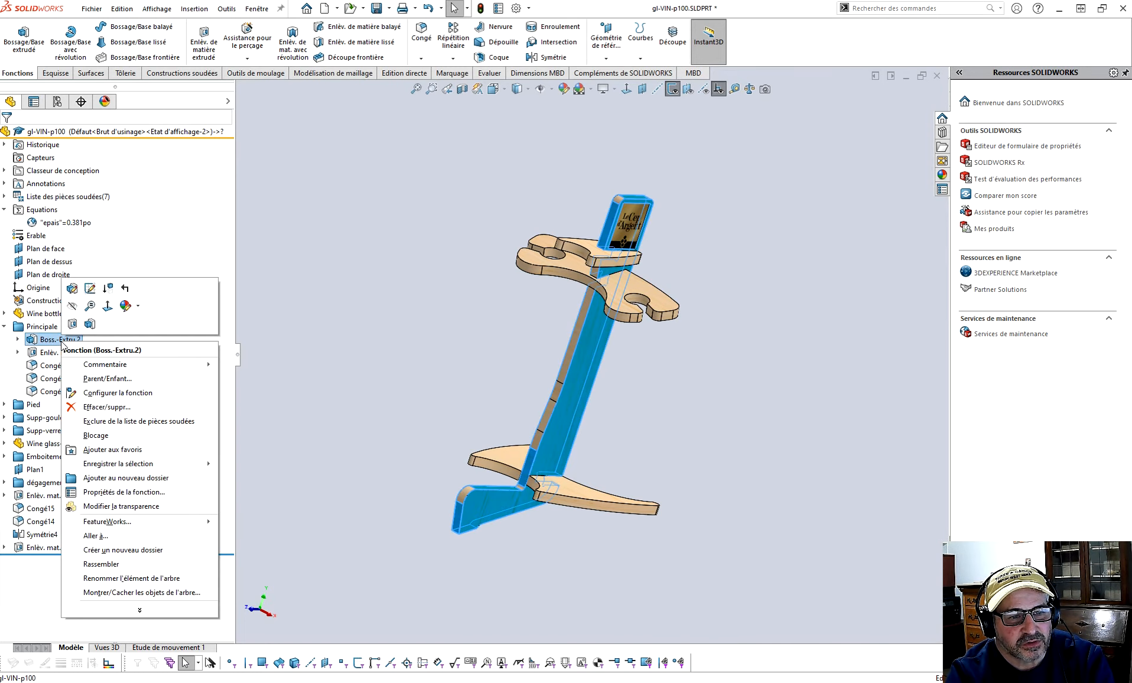
left_click(71, 289)
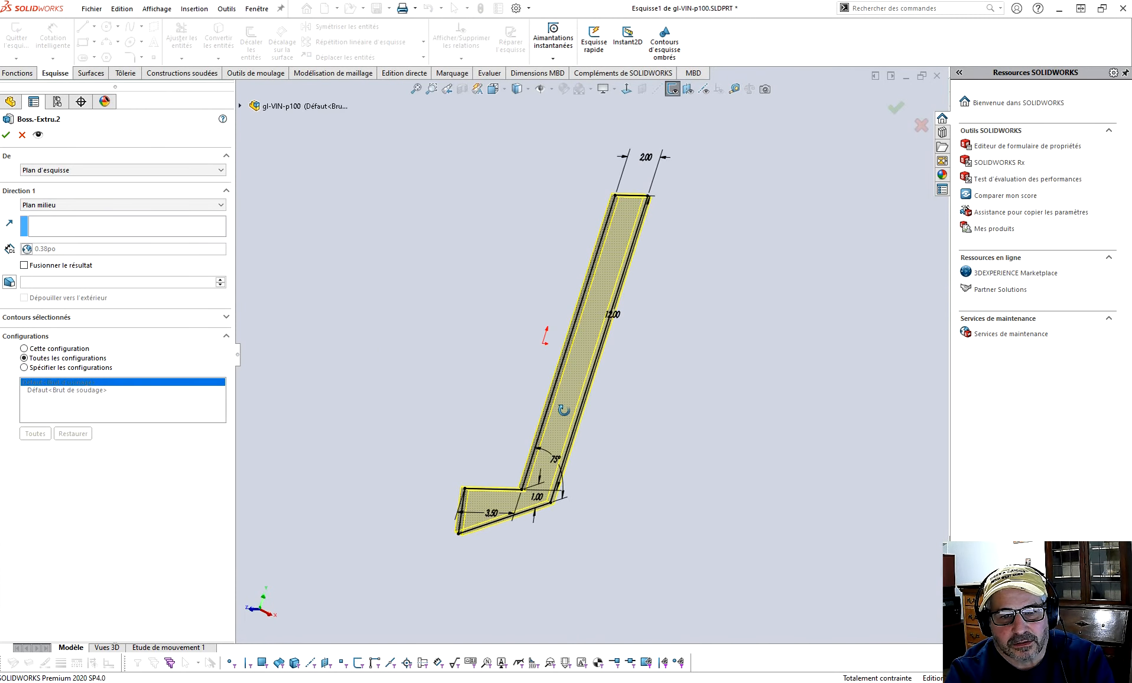
left_click(896, 109)
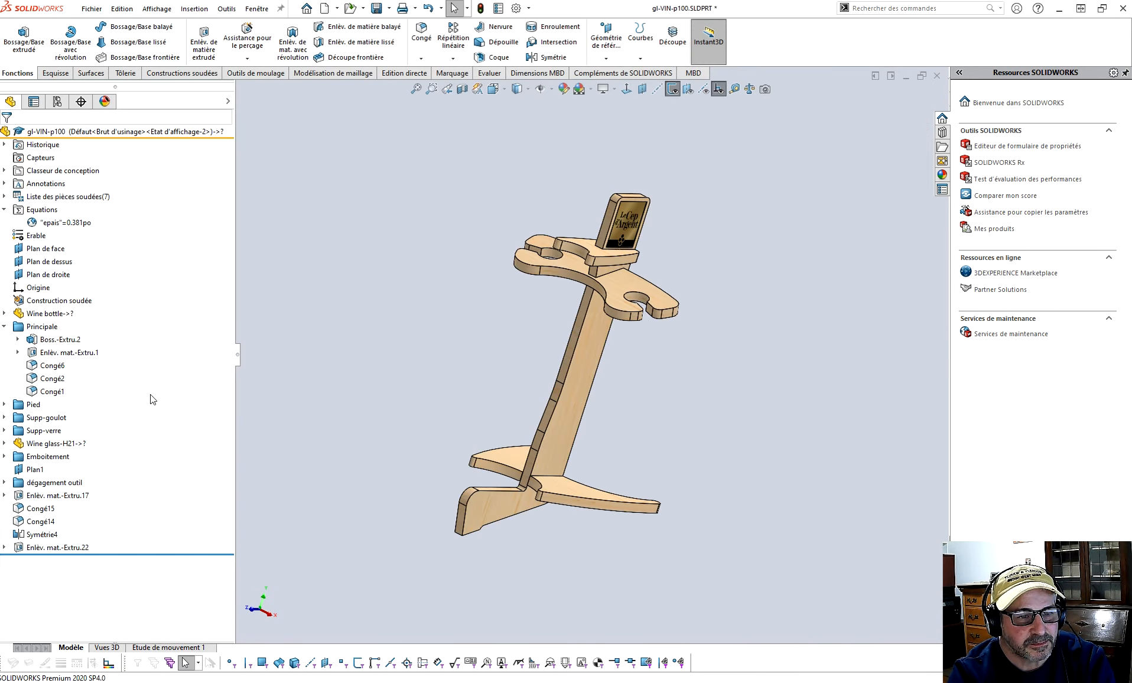
Replace the "epais" link on the mid-plane depth of Boss.-Extru.2 with a fixed value of 0.5 po.
right_click(62, 340)
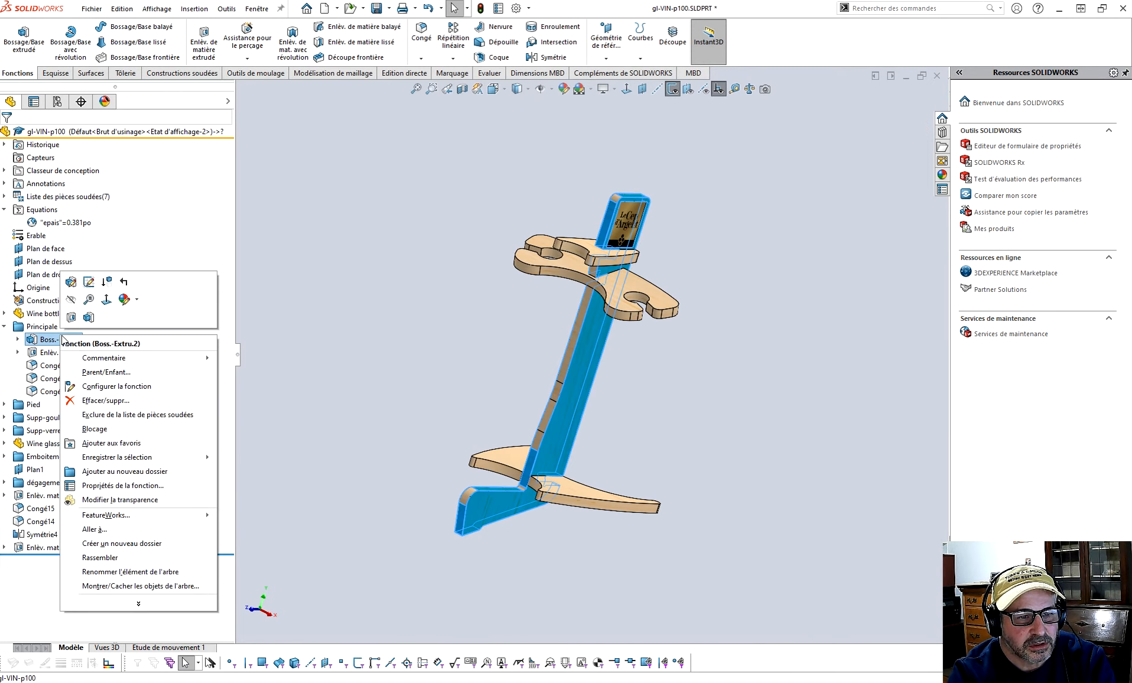
left_click(70, 282)
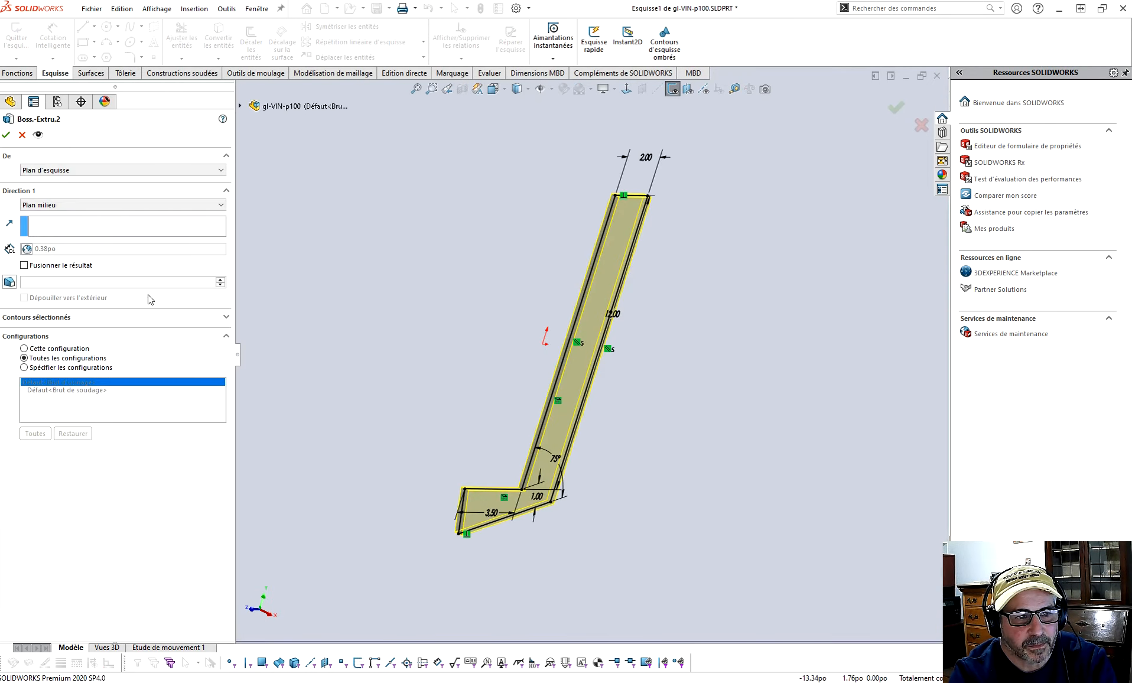
left_click(27, 249)
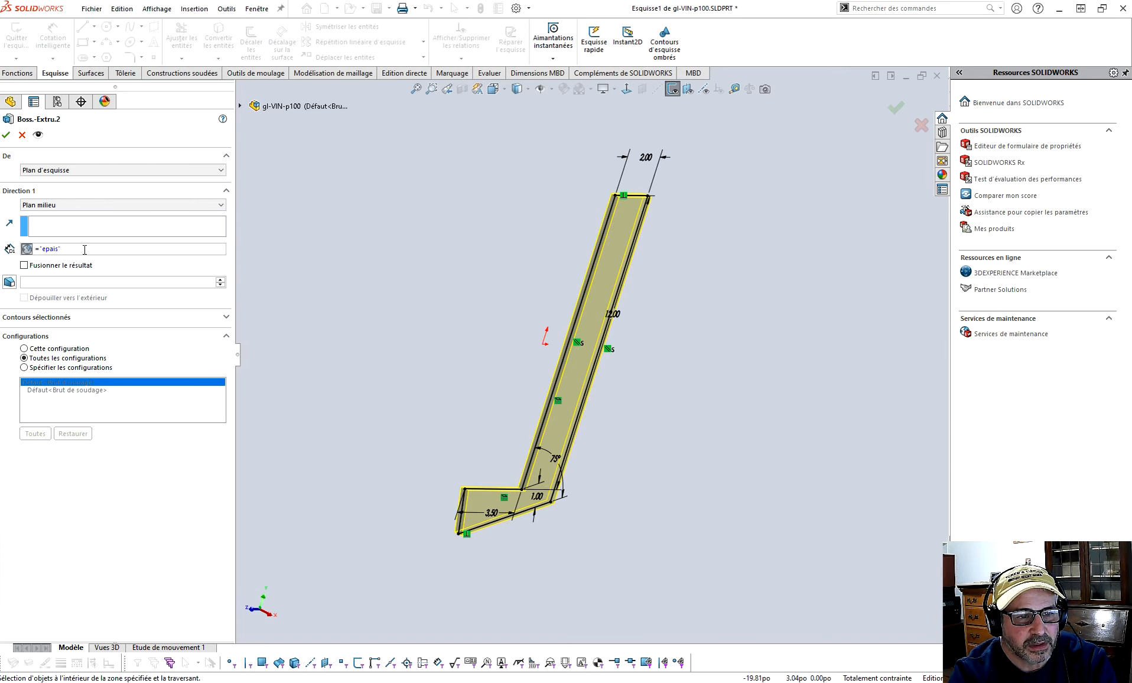
left_click_drag(75, 250, 10, 248)
key("BackSpace")
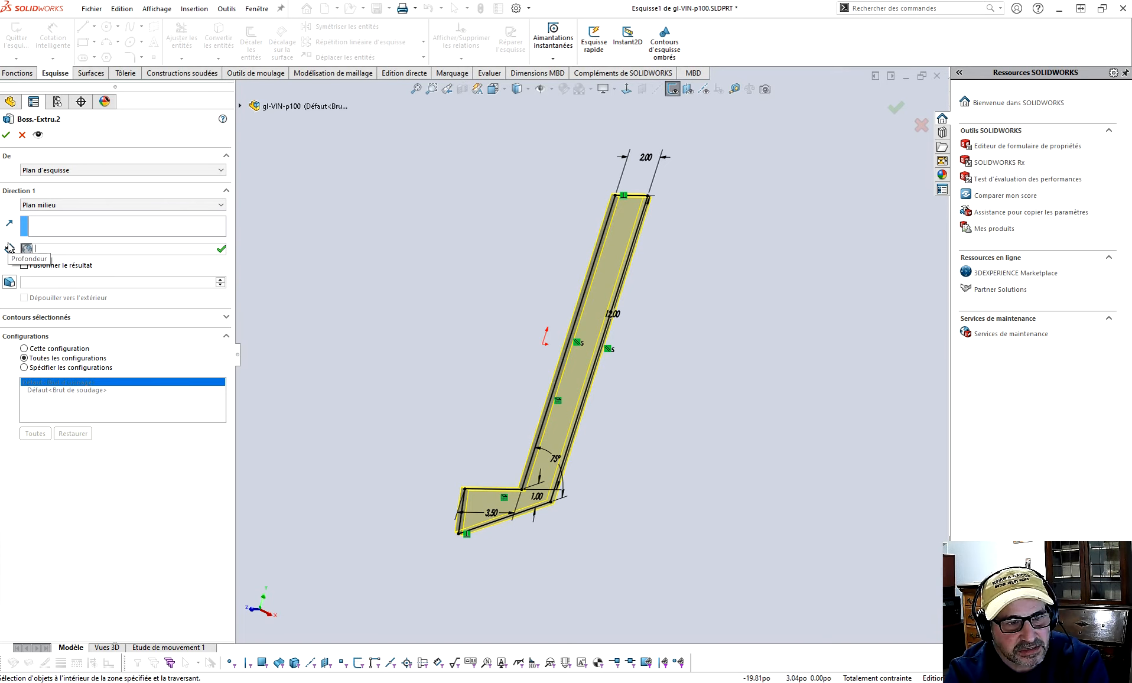
left_click(222, 249)
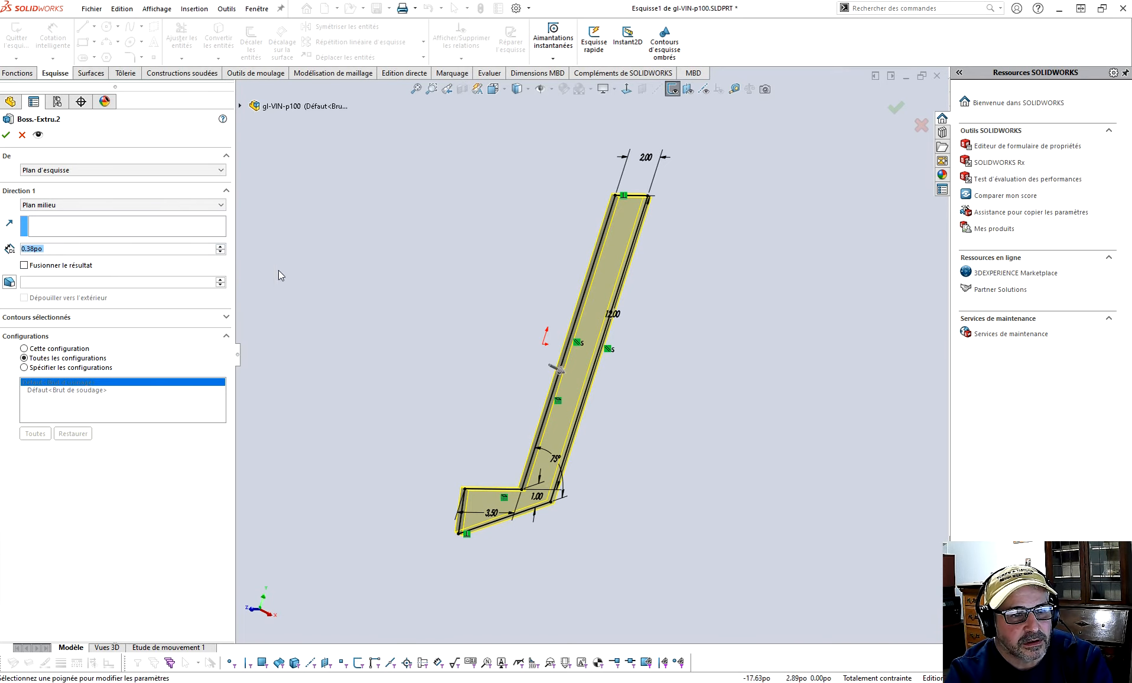
left_click(47, 248)
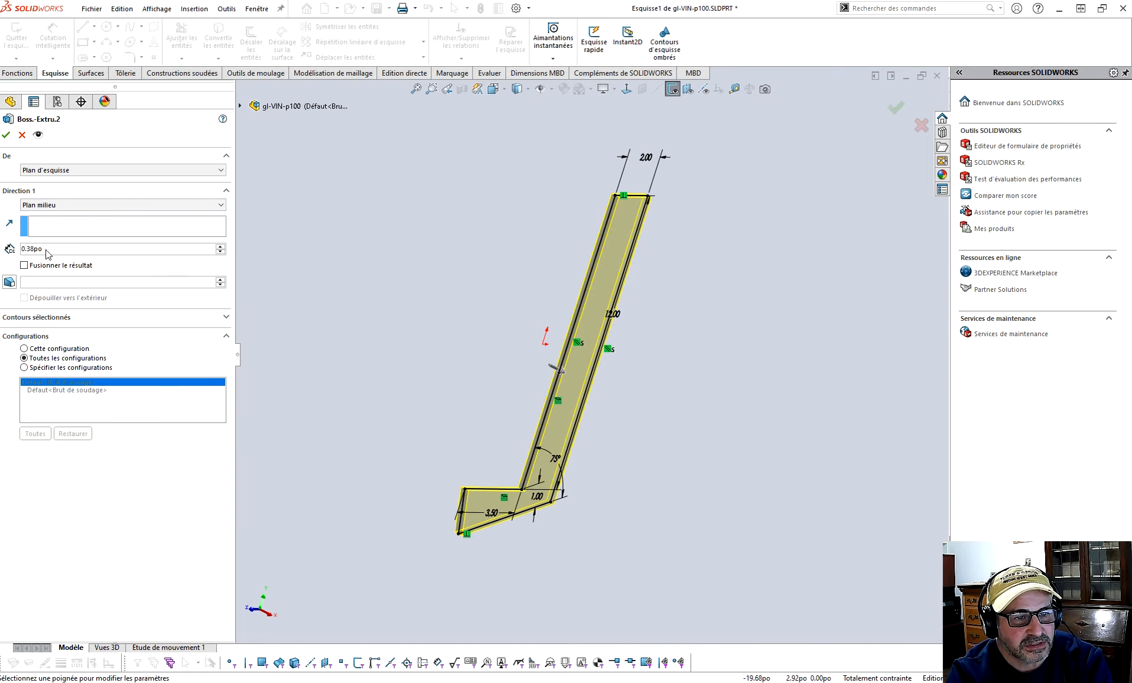
type("0.5")
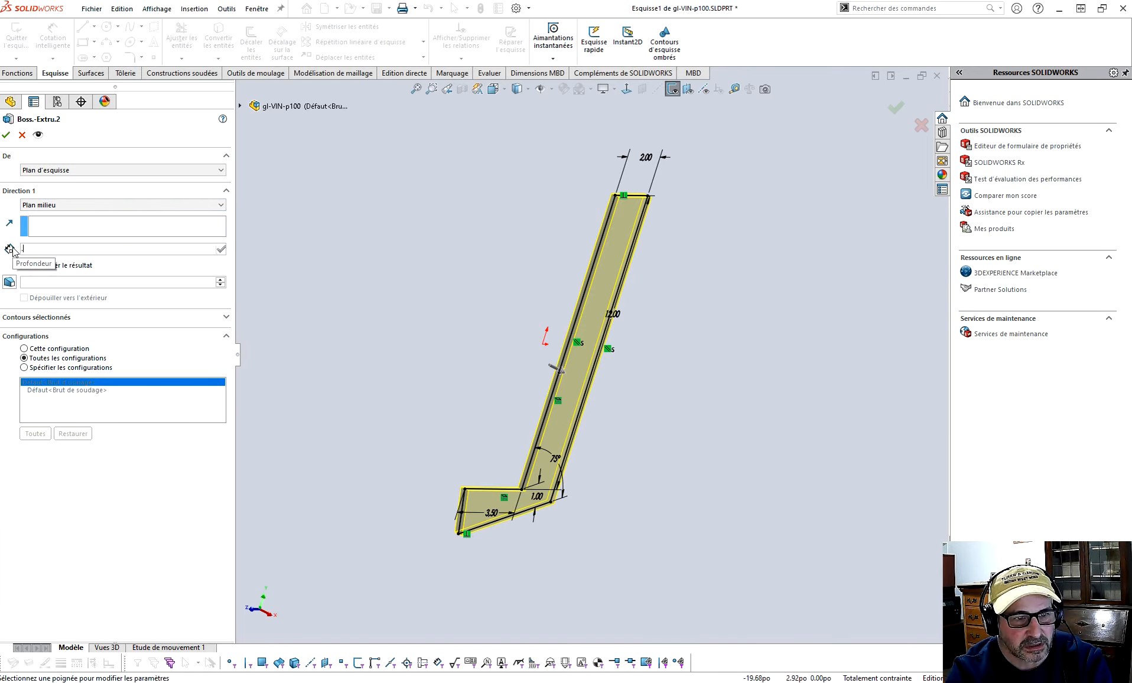
key("Return")
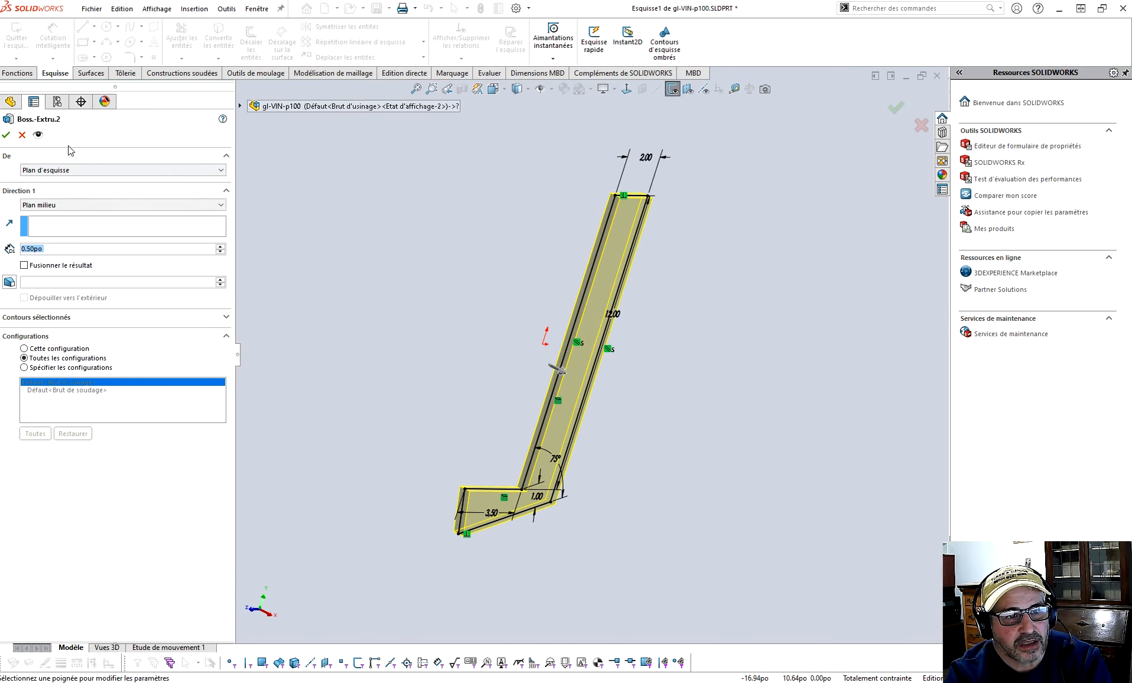
left_click(6, 135)
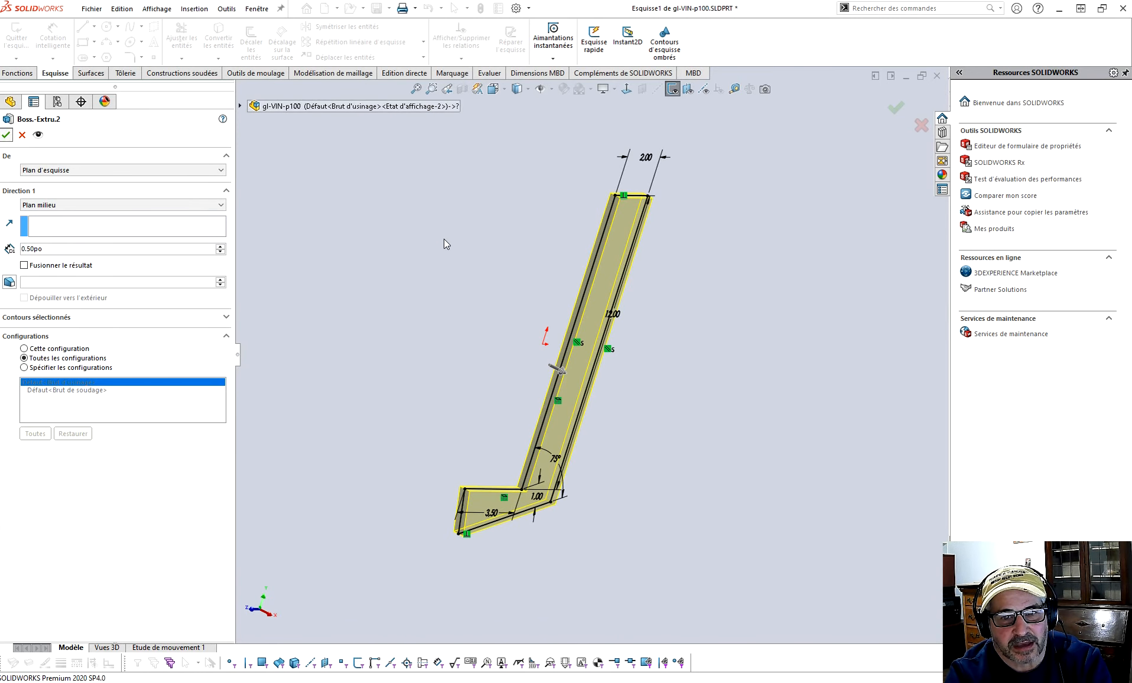
Inspect the wine stand's main upright around its joints with the foot and the upper supports.
scroll(522, 535, "down", 5)
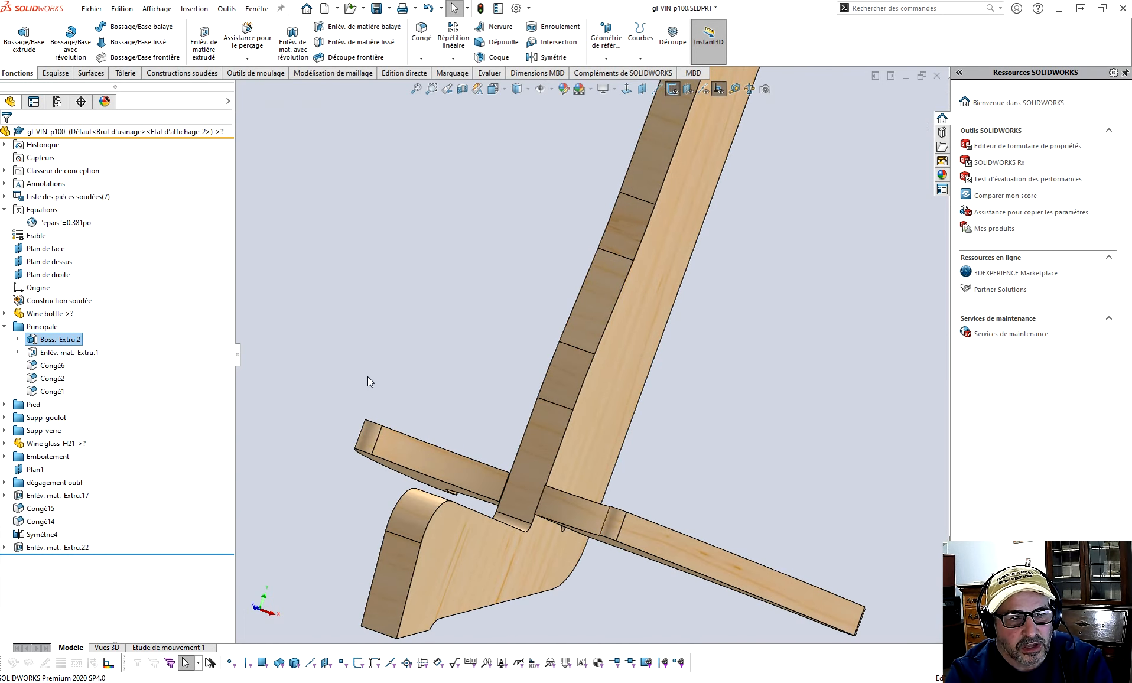
scroll(368, 377, "up", 5)
mouse_move(55, 347)
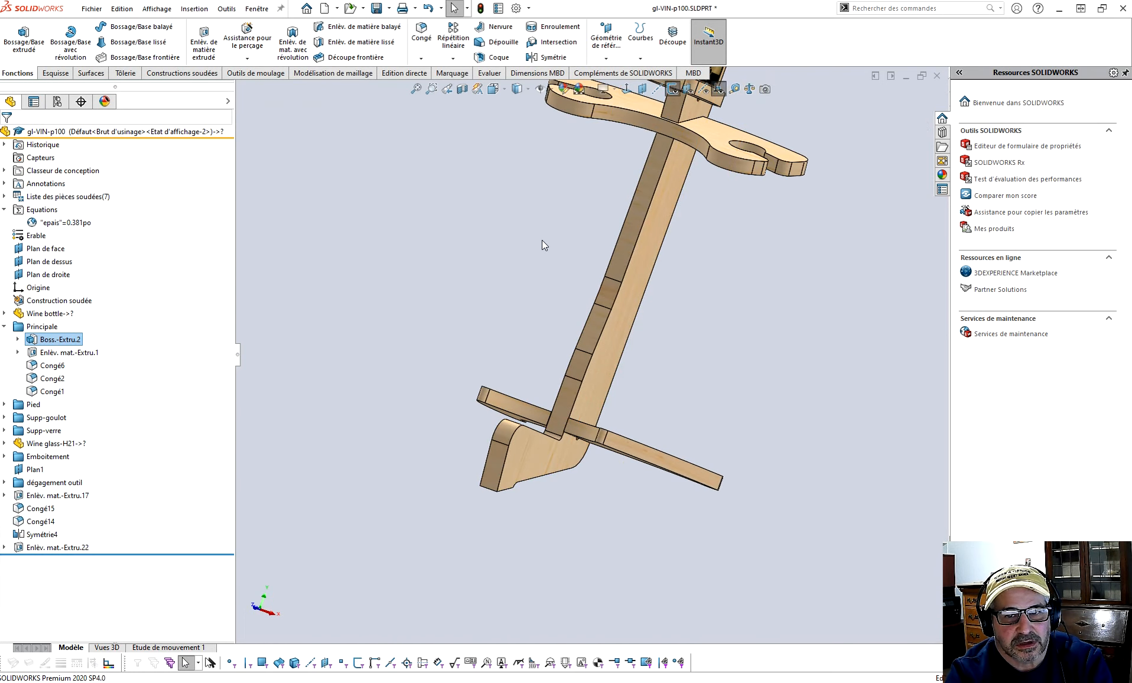
middle_click_drag(542, 241, 576, 301)
scroll(576, 301, "up", 4)
scroll(603, 189, "down", 2)
middle_click_drag(723, 329, 719, 309)
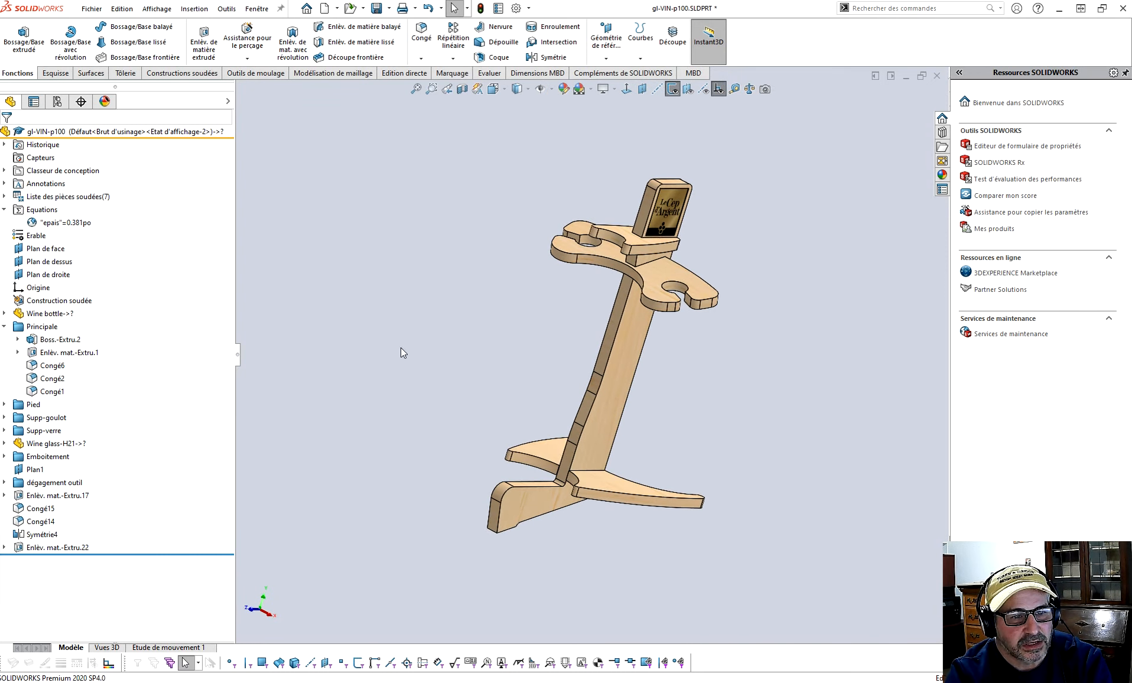
Link the mid-plane depth of Boss.-Extru.2 to the global variable "epais" again.
right_click(87, 342)
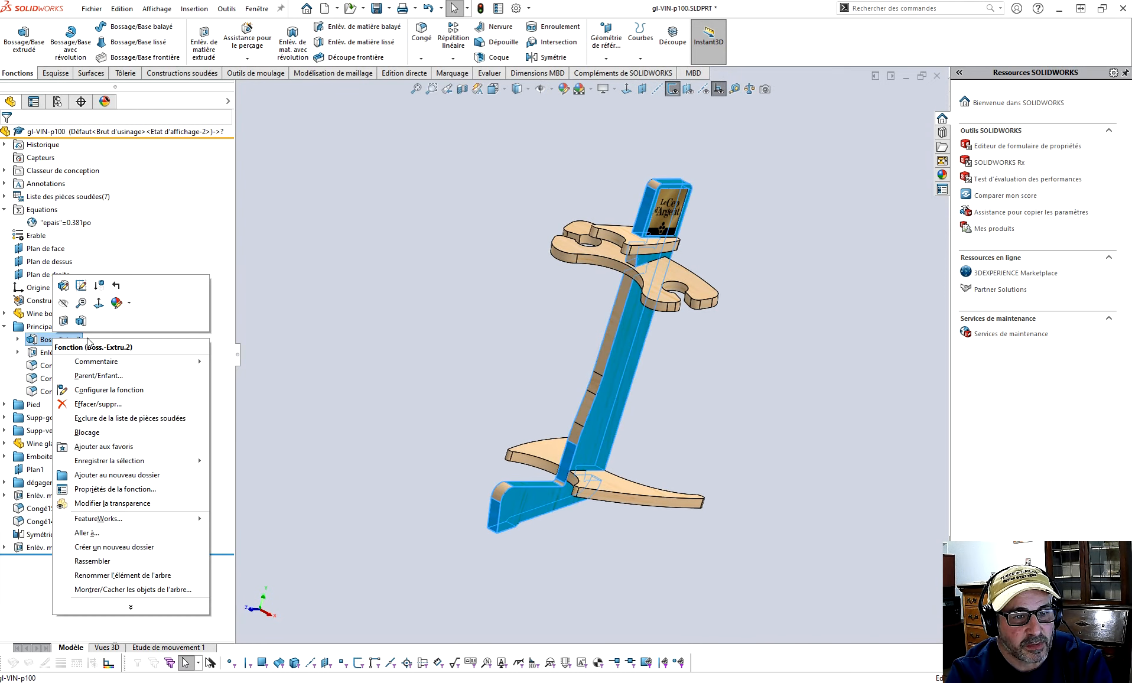
left_click(64, 286)
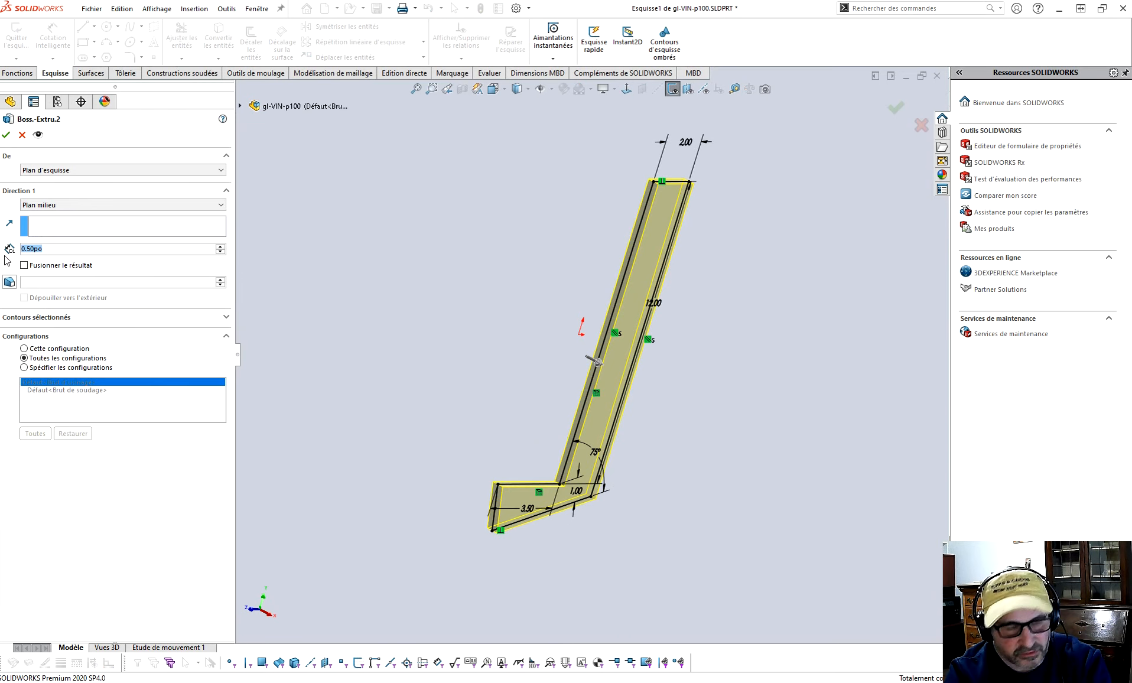
type("=")
mouse_move(64, 266)
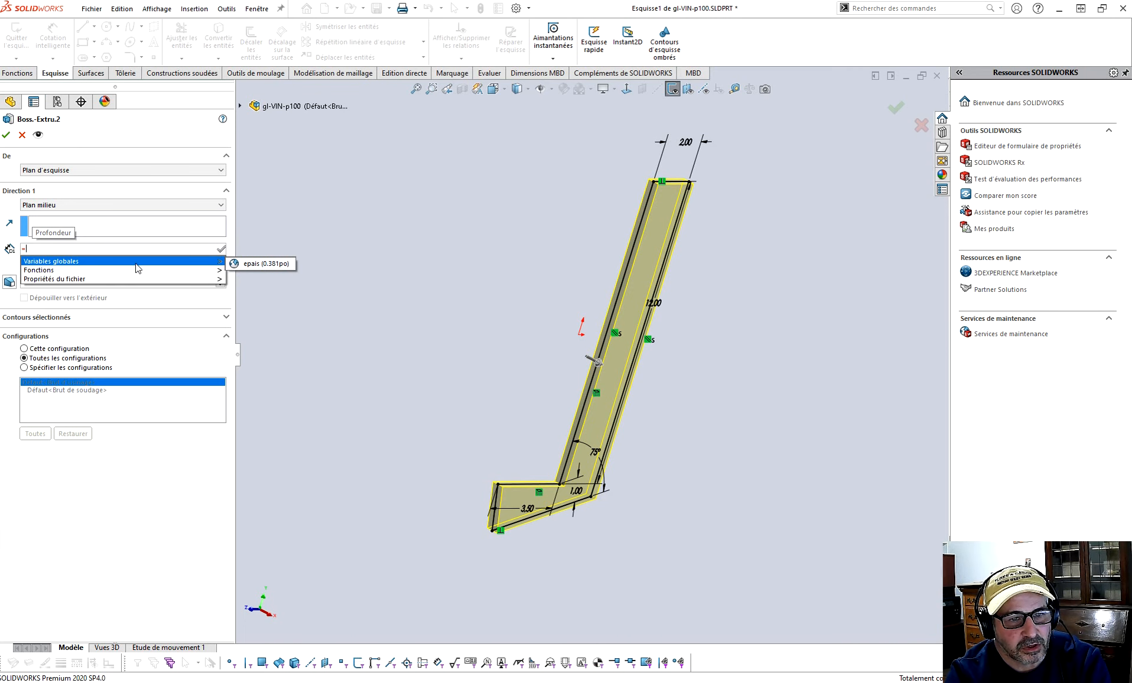
left_click(263, 264)
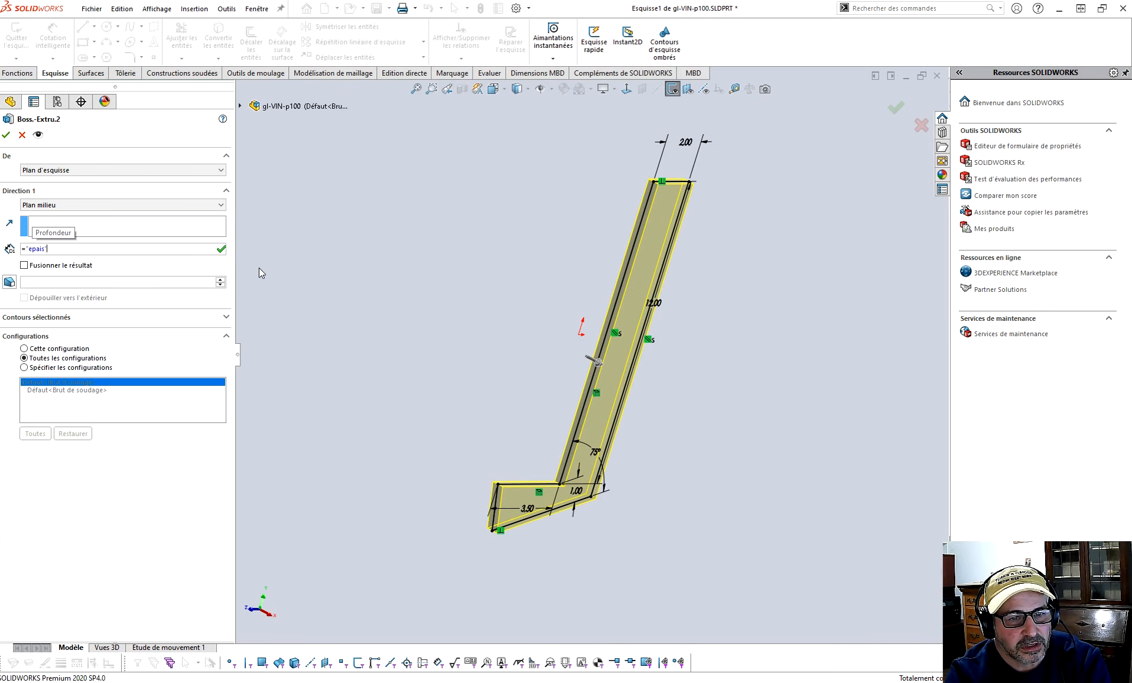
left_click(222, 250)
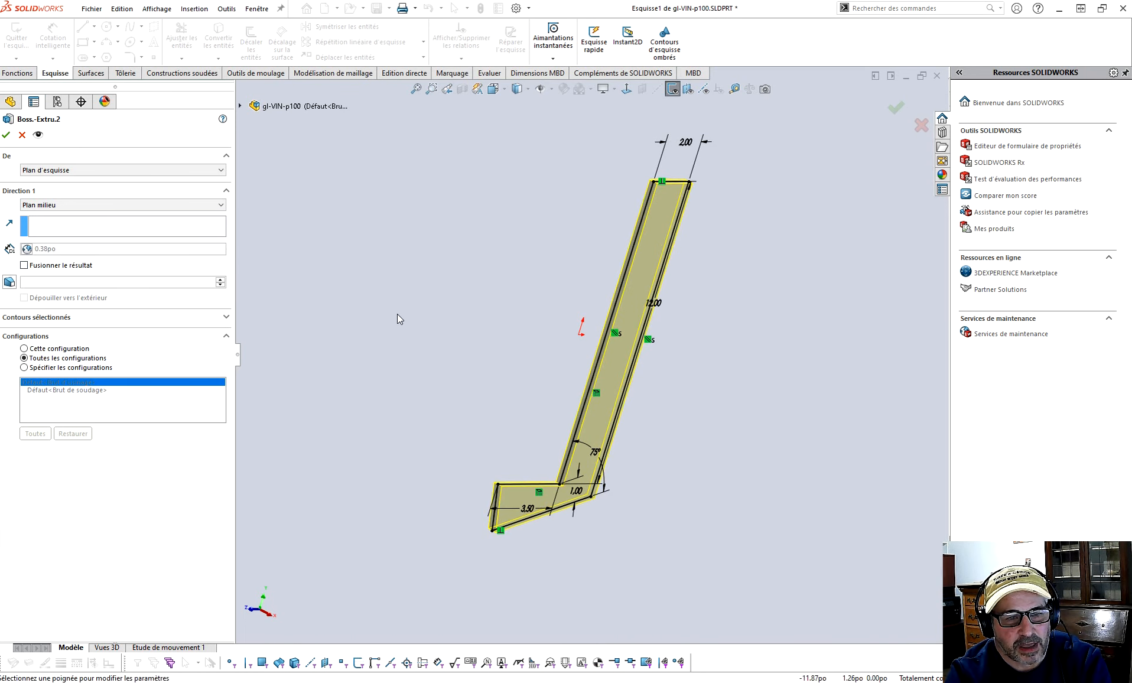
left_click(6, 135)
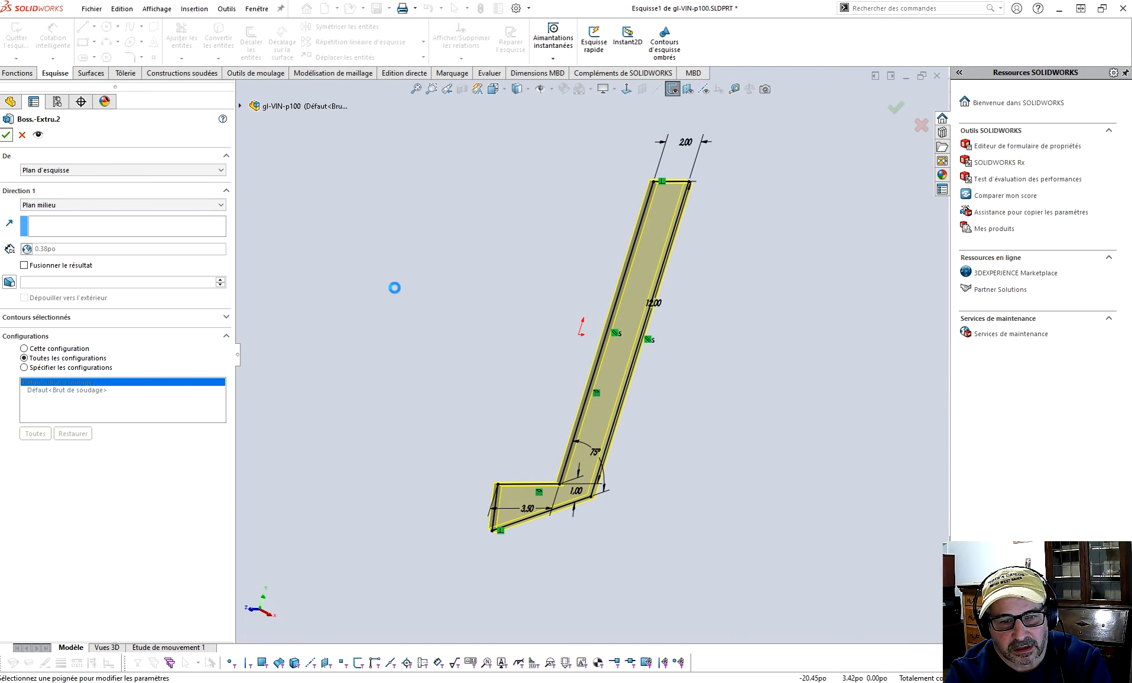
Inspect the rebuilt wine stand, and switch back to the Pièce2 part to view its two panels.
mouse_move(473, 351)
middle_mouse_down()
mouse_move(541, 321)
mouse_move(546, 350)
middle_mouse_up()
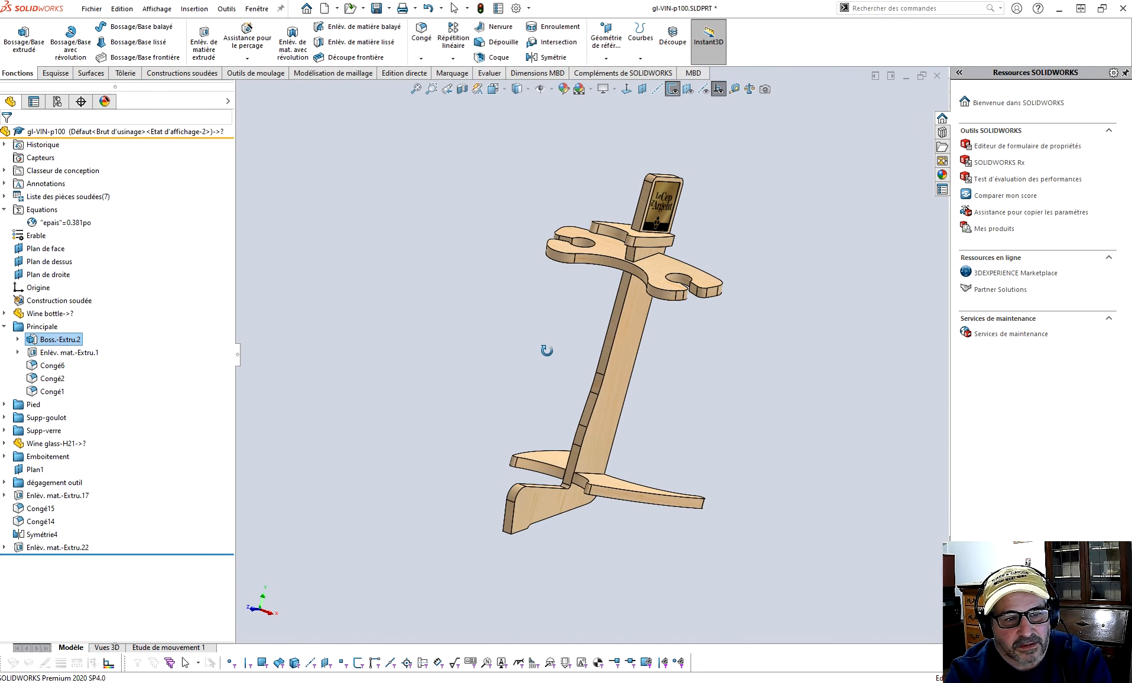
mouse_move(67, 340)
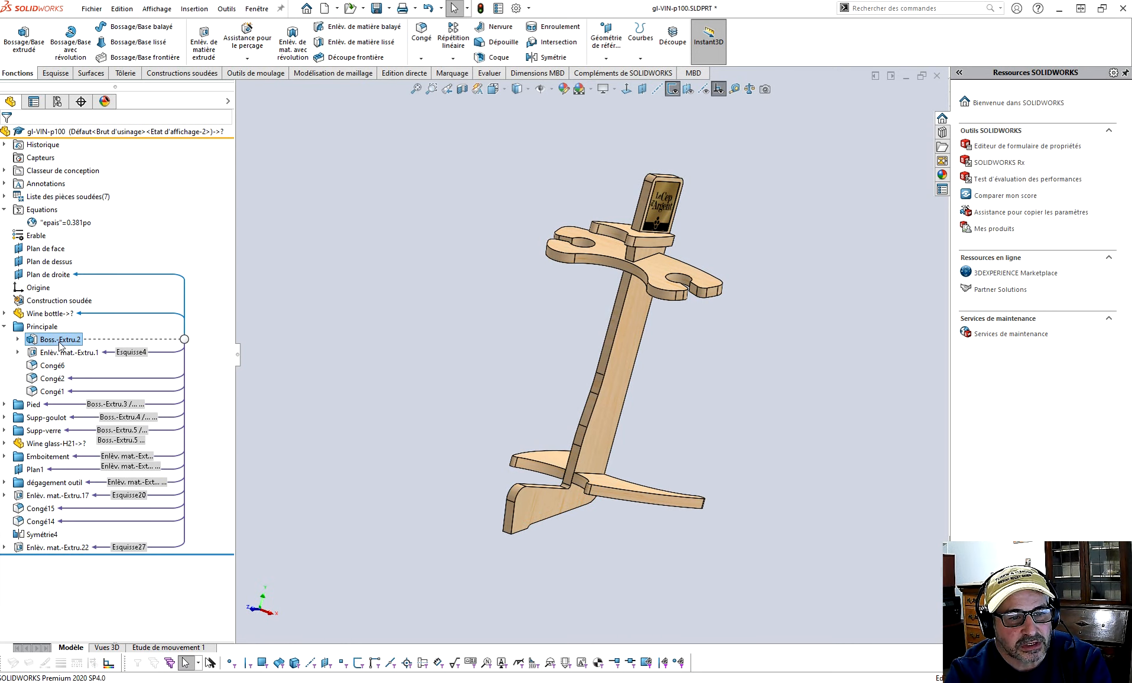
middle_click_drag(502, 325, 478, 329)
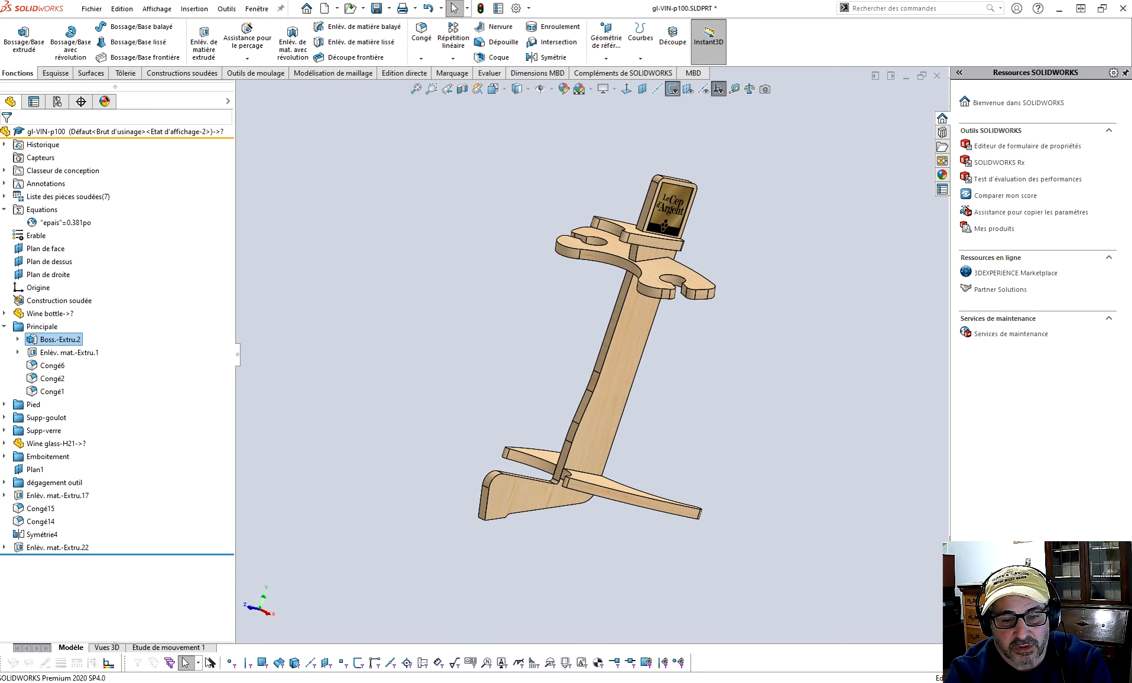
left_click(666, 654)
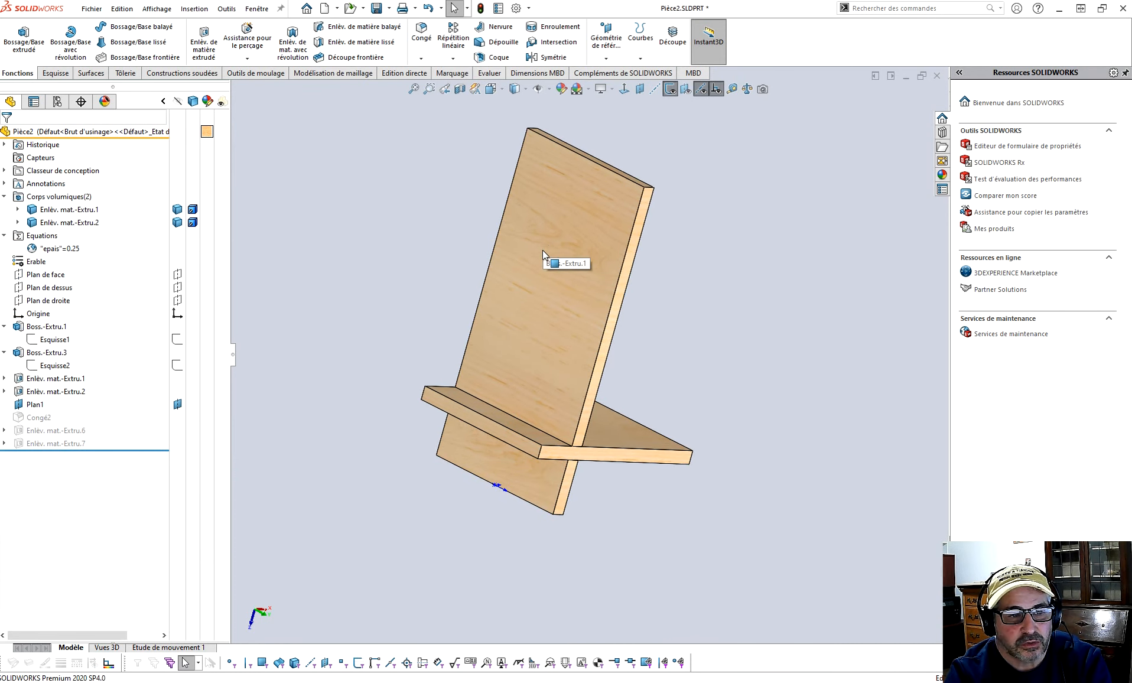
middle_click_drag(672, 301, 678, 288)
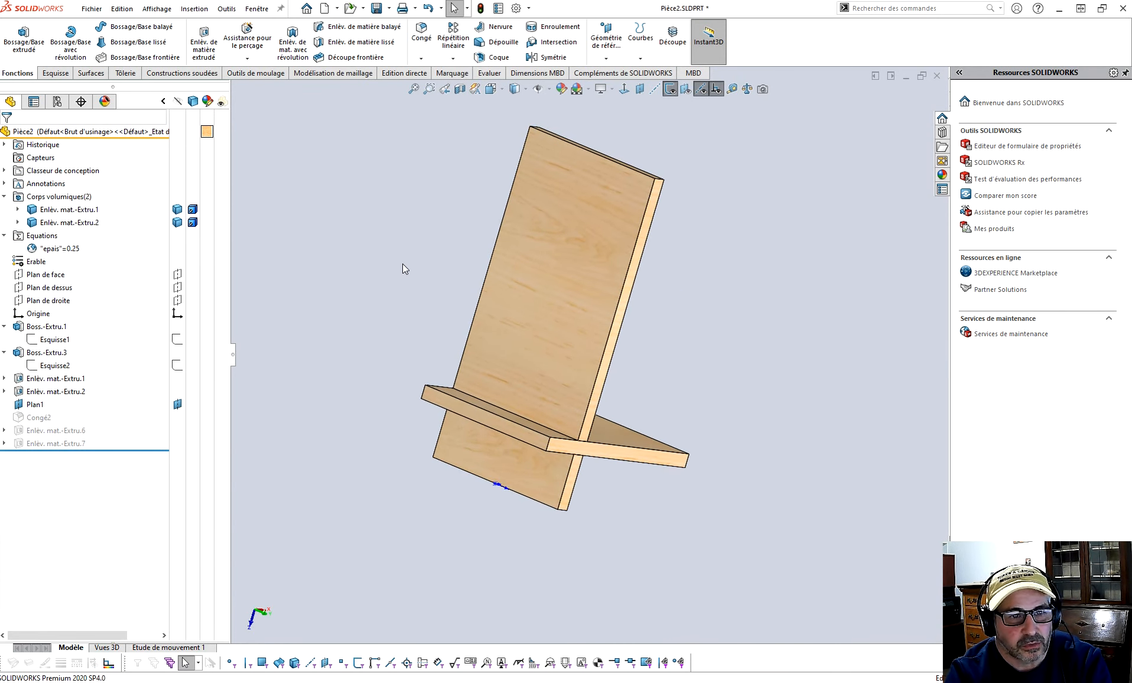